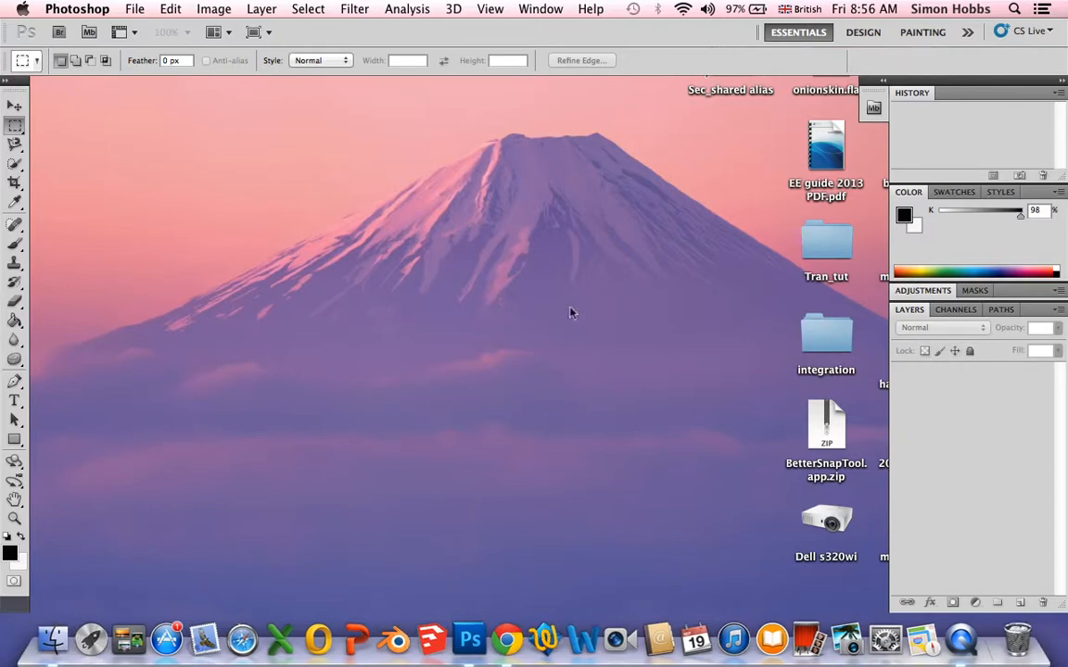
- Start a new document named POSTER with a width of 297 mm
{"action": "left_click", "coordinate": [136, 9]}
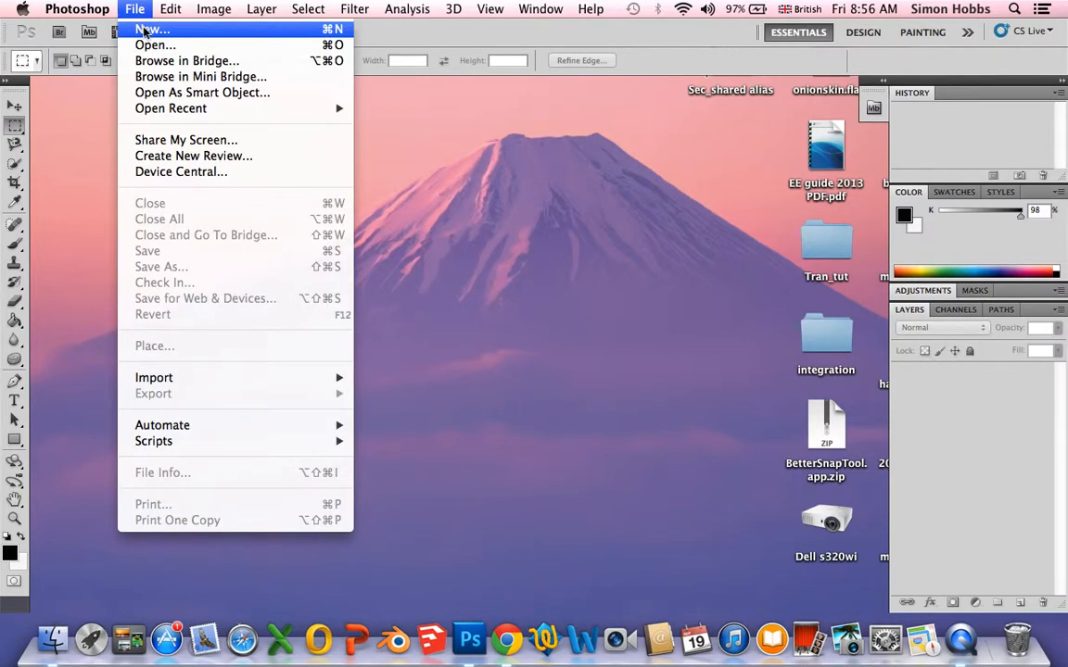
{"action": "left_click", "coordinate": [148, 28]}
{"action": "type", "text": "POSTER"}
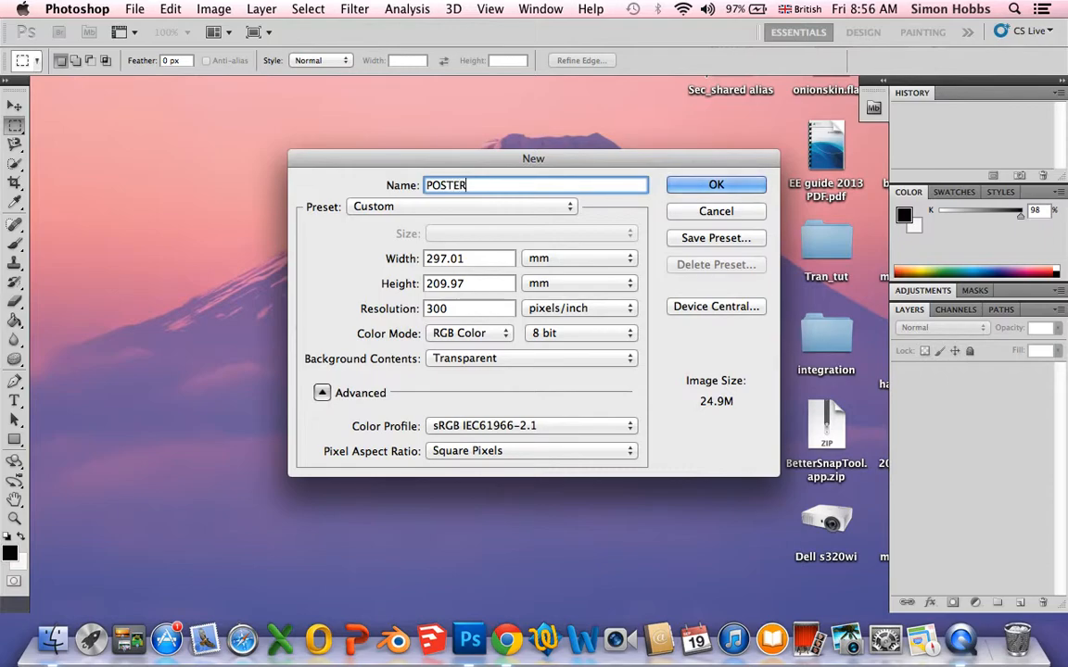
{"action": "double_click", "coordinate": [473, 258]}
{"action": "left_click_drag", "start_coordinate": [445, 261], "coordinate": [448, 261]}
{"action": "key", "text": "BackSpace"}
- Set the new document's height to 209 mm, keep the background contents transparent, create it and enlarge its window
{"action": "left_click", "coordinate": [472, 282]}
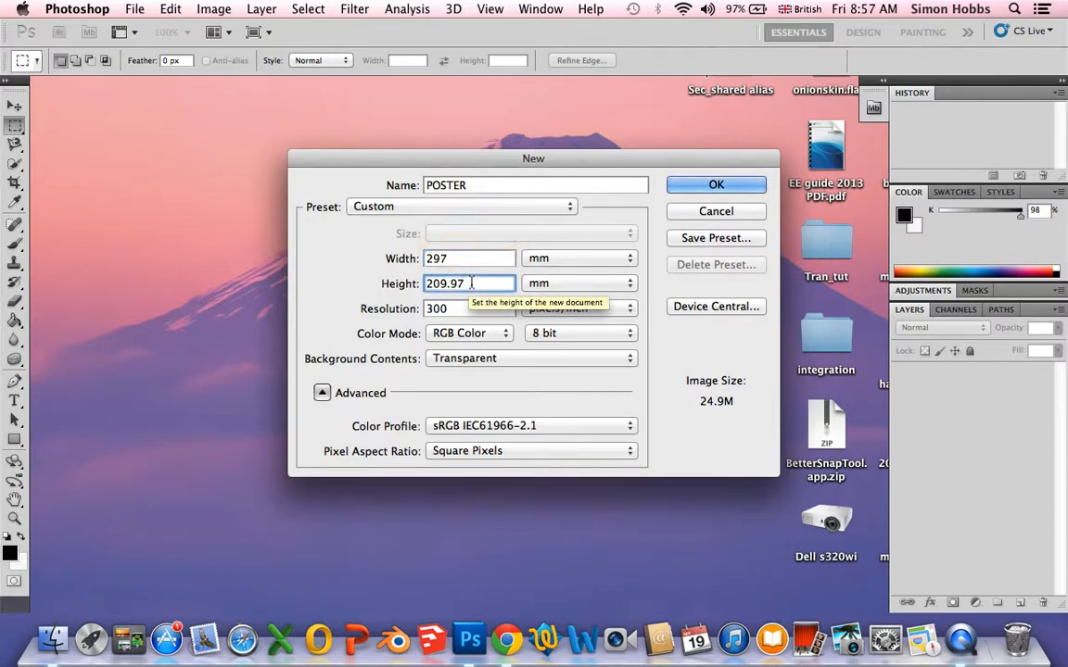
{"action": "key", "text": "BackSpace"}
{"action": "key", "text": "BackSpace"}
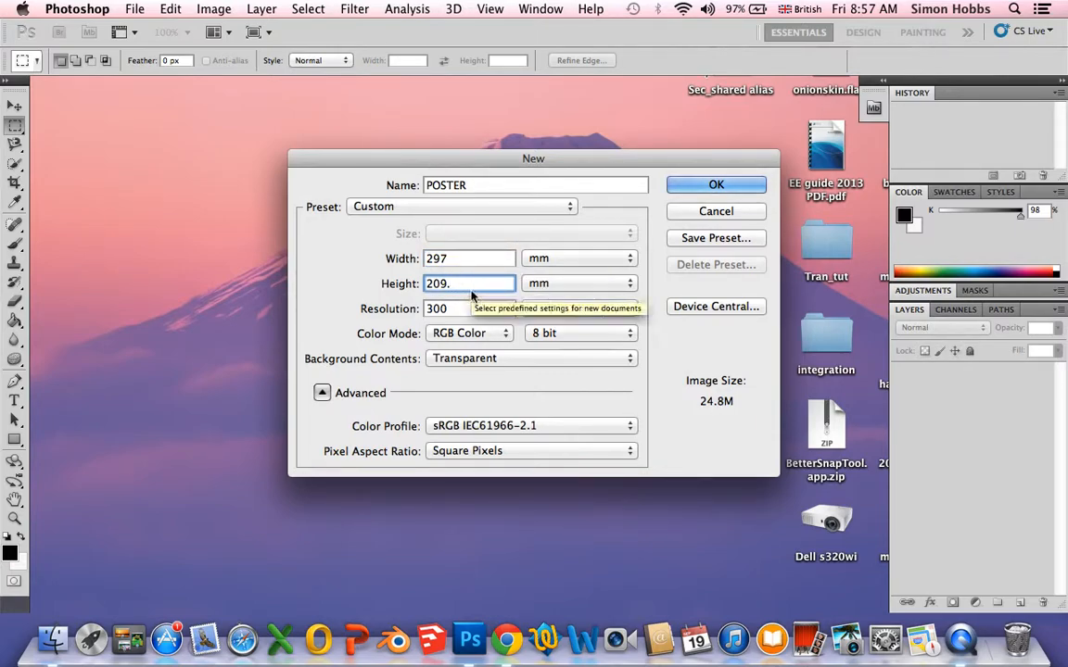
{"action": "key", "text": "BackSpace"}
{"action": "left_click", "coordinate": [470, 361]}
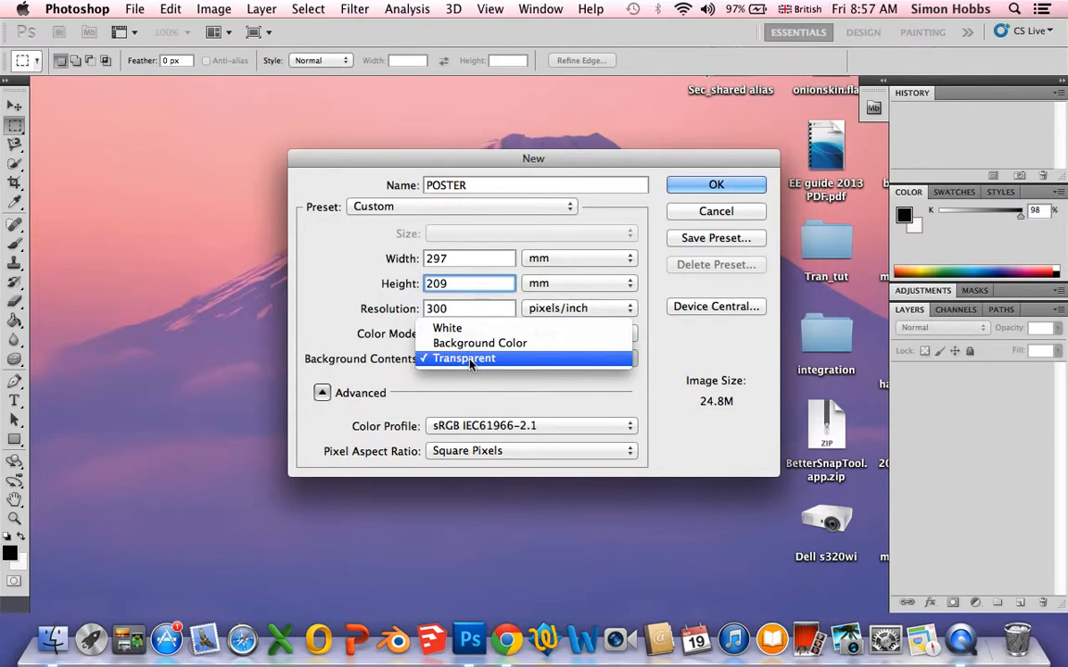
{"action": "left_click", "coordinate": [471, 359]}
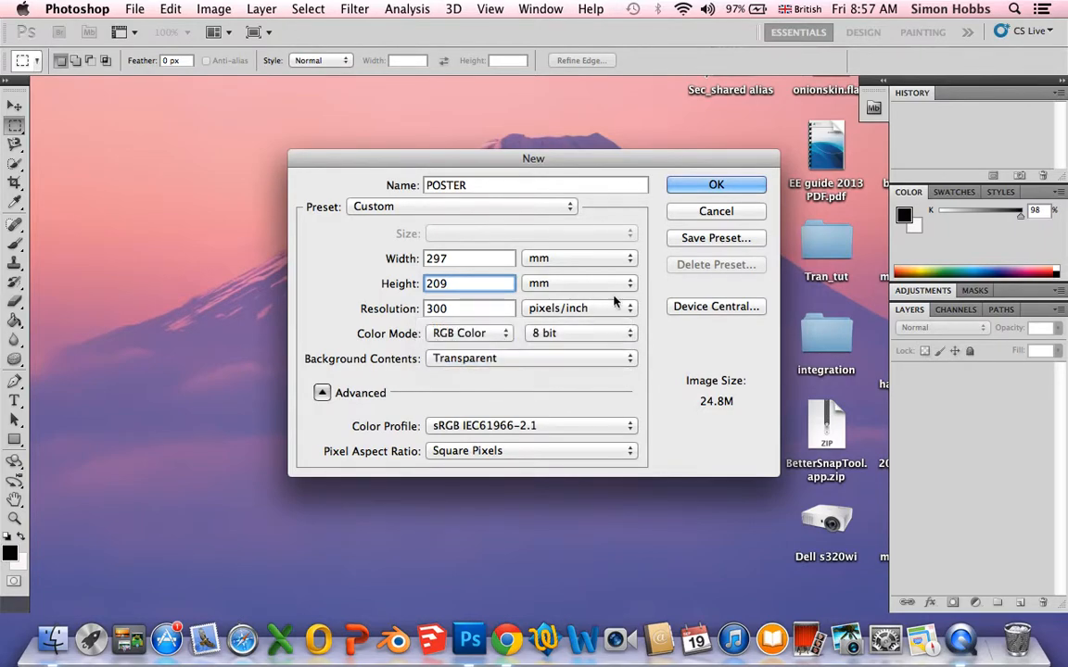
{"action": "left_click", "coordinate": [681, 191]}
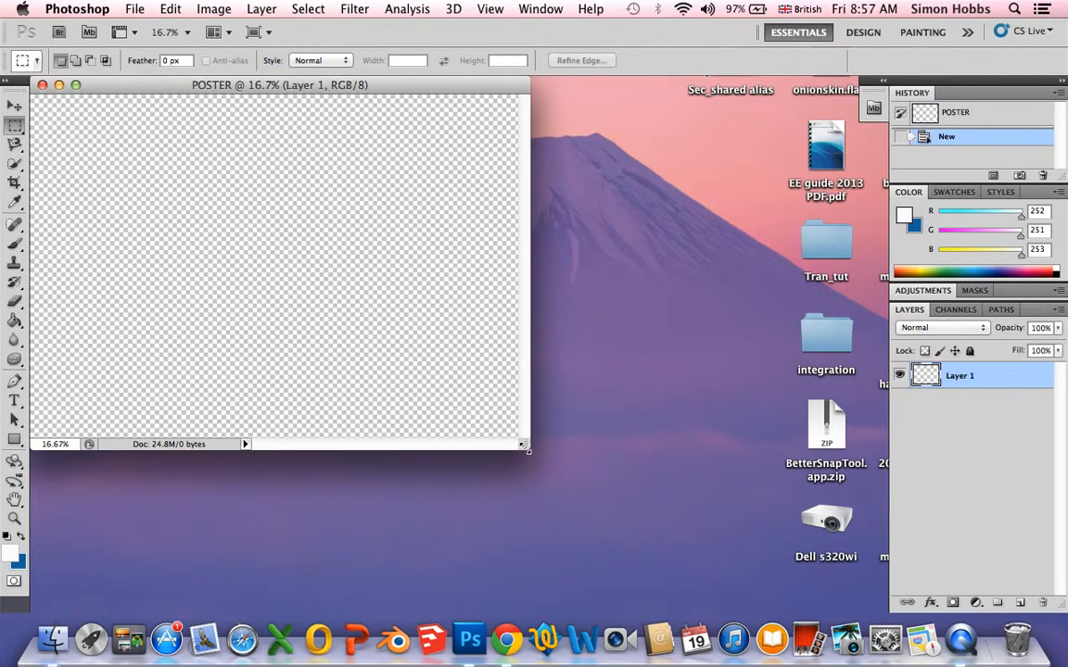
{"action": "left_click_drag", "start_coordinate": [523, 446], "coordinate": [639, 475]}
- Open soldier.jpg from the avatar folder and place its window beside the poster
{"action": "left_click", "coordinate": [134, 10]}
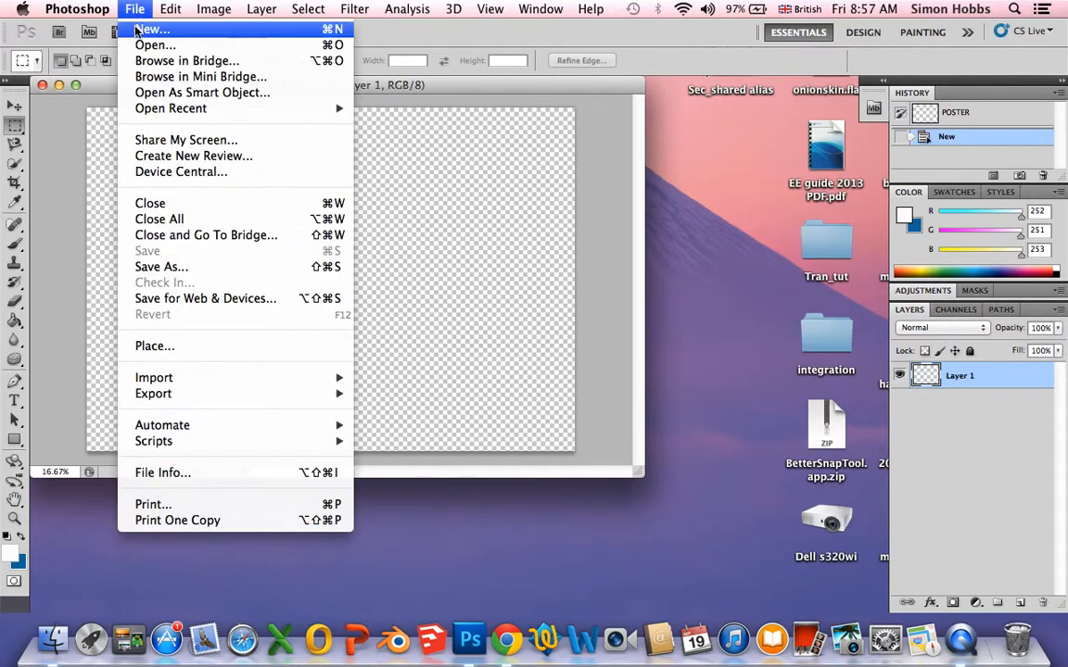
{"action": "left_click", "coordinate": [139, 44]}
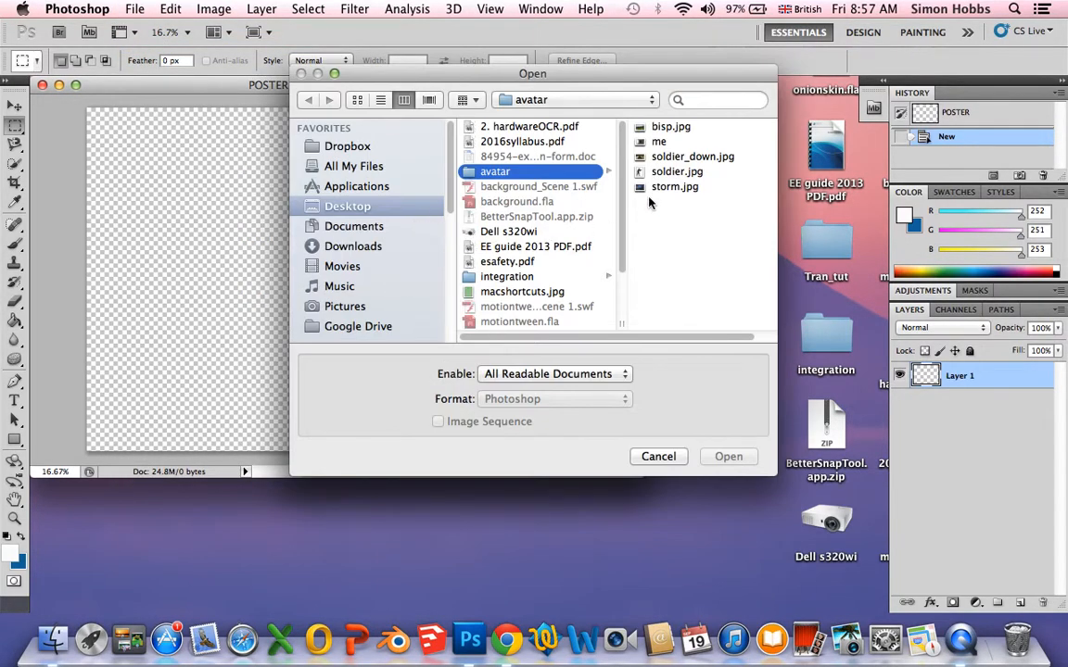
{"action": "left_click", "coordinate": [669, 173]}
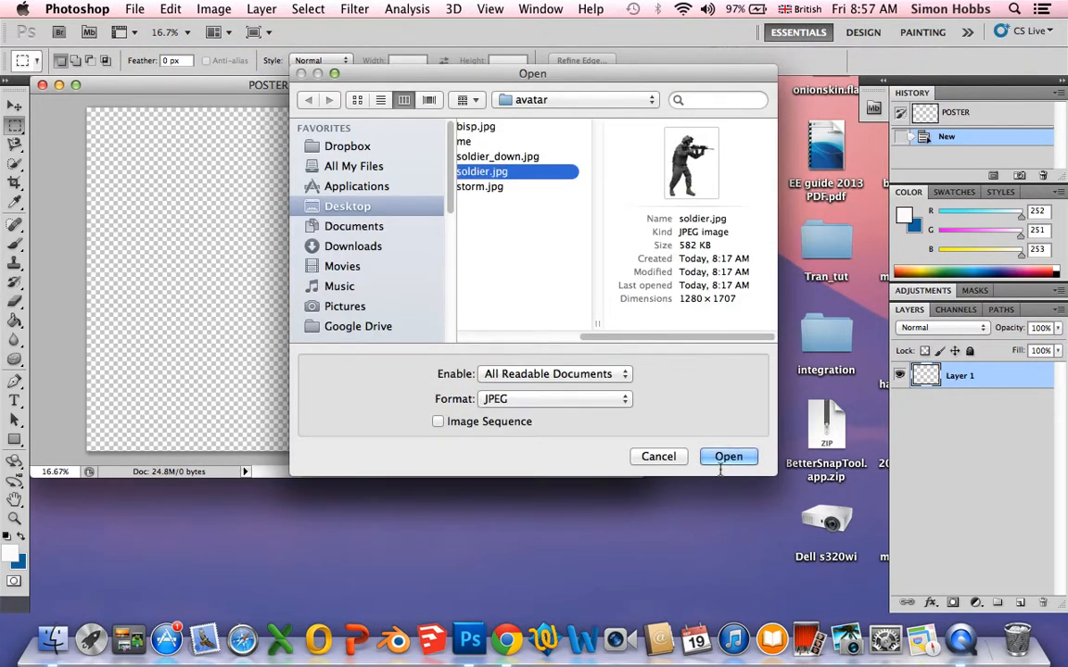
{"action": "left_click", "coordinate": [720, 460]}
{"action": "left_click_drag", "start_coordinate": [248, 105], "coordinate": [430, 120]}
- Convert the soldier image's locked Background into a regular layer with the default settings
{"action": "double_click", "coordinate": [970, 388]}
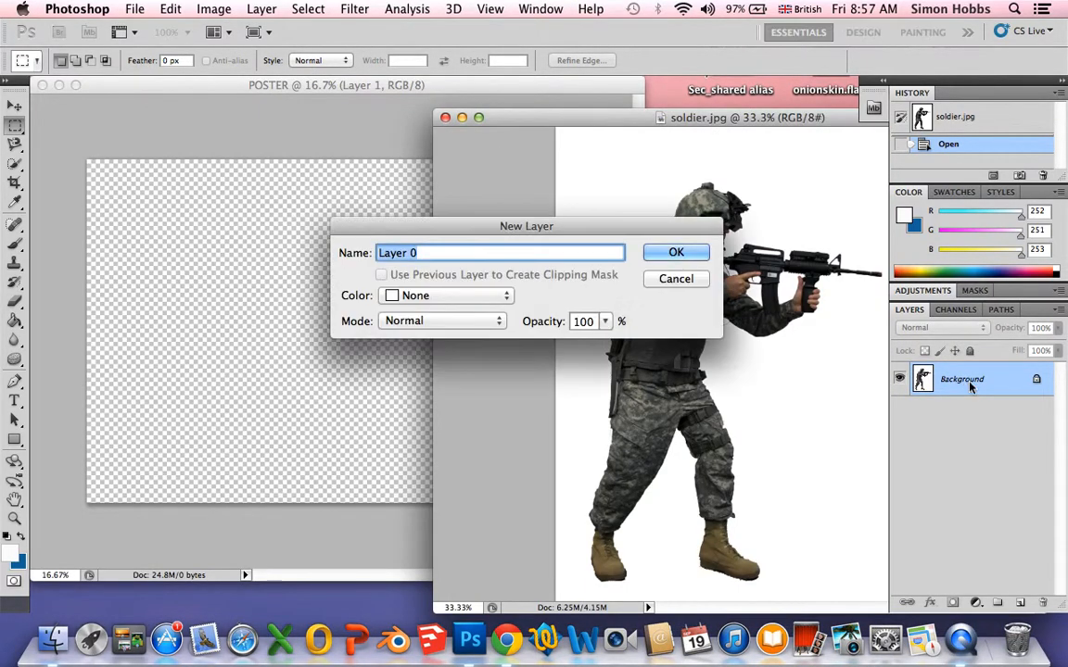
{"action": "left_click", "coordinate": [675, 253]}
{"action": "left_click_drag", "start_coordinate": [658, 125], "coordinate": [552, 122]}
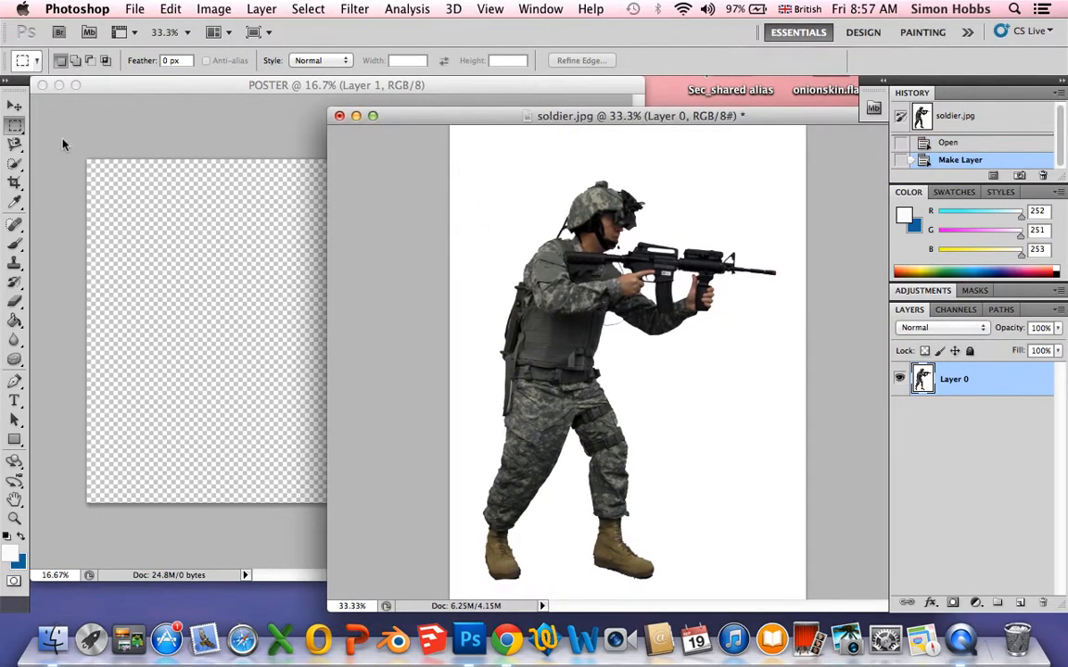
- Select the white background around the soldier with the Magic Wand and delete it
{"action": "left_click", "coordinate": [19, 151]}
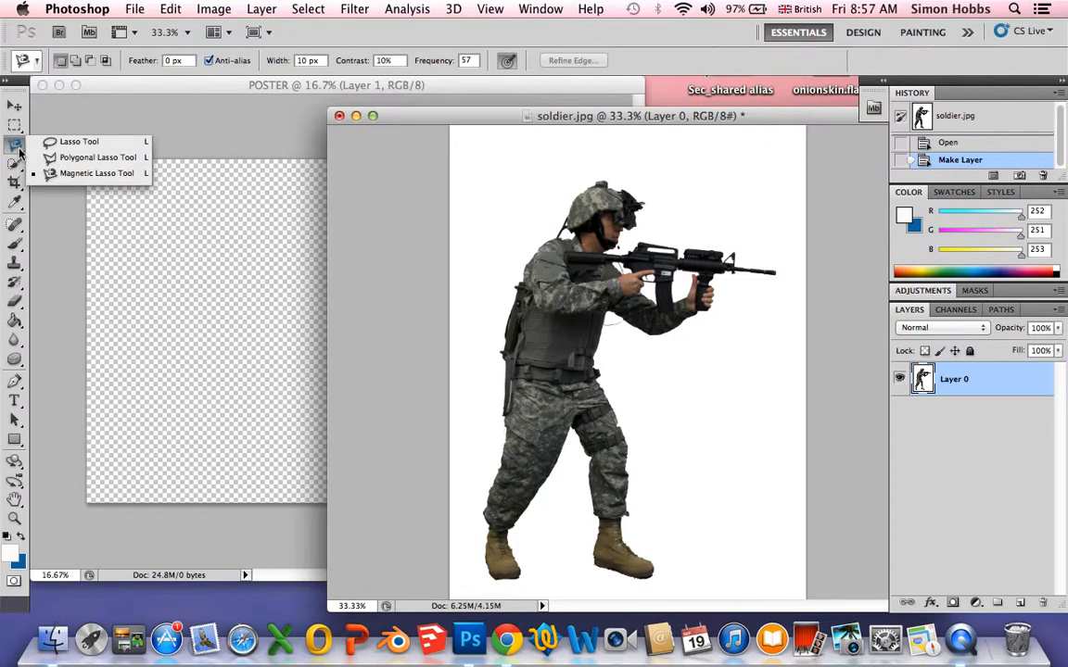
{"action": "mouse_move", "coordinate": [15, 163]}
{"action": "left_mouse_down"}
{"action": "mouse_move", "coordinate": [65, 169]}
{"action": "mouse_move", "coordinate": [72, 181]}
{"action": "left_mouse_up"}
{"action": "left_click", "coordinate": [489, 185]}
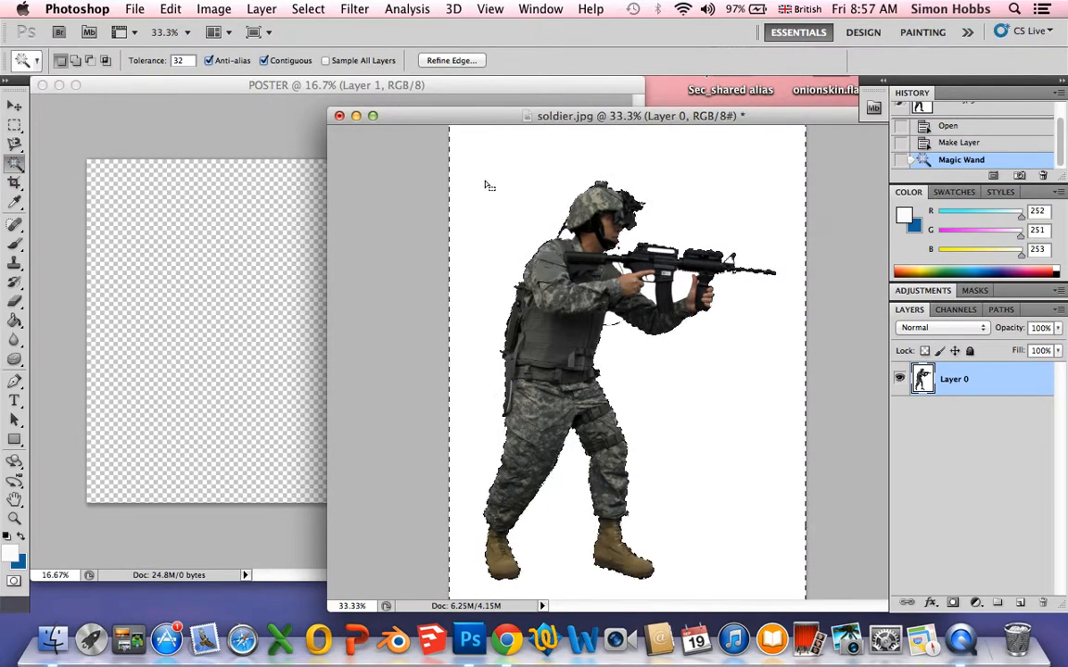
{"action": "key", "text": "Delete"}
- Select and delete the white gaps enclosed between the soldier's rifle, arms and chest with the Magic Wand
{"action": "left_click", "coordinate": [624, 251]}
{"action": "key", "text": "Delete"}
{"action": "left_click", "coordinate": [617, 262]}
{"action": "key", "text": "Delete"}
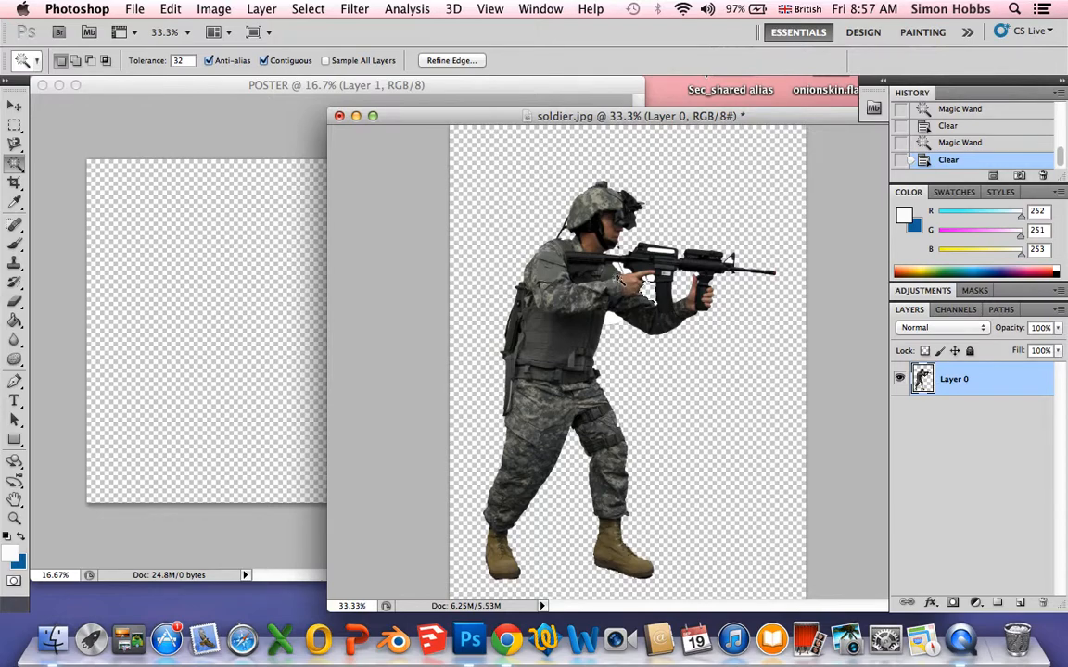
{"action": "left_click", "coordinate": [613, 319]}
{"action": "key", "text": "Delete"}
- Clear the remaining small white patches beside the soldier's chest and on the rifle with the Magic Wand
{"action": "key", "text": "super+plus"}
{"action": "key", "text": "super+plus"}
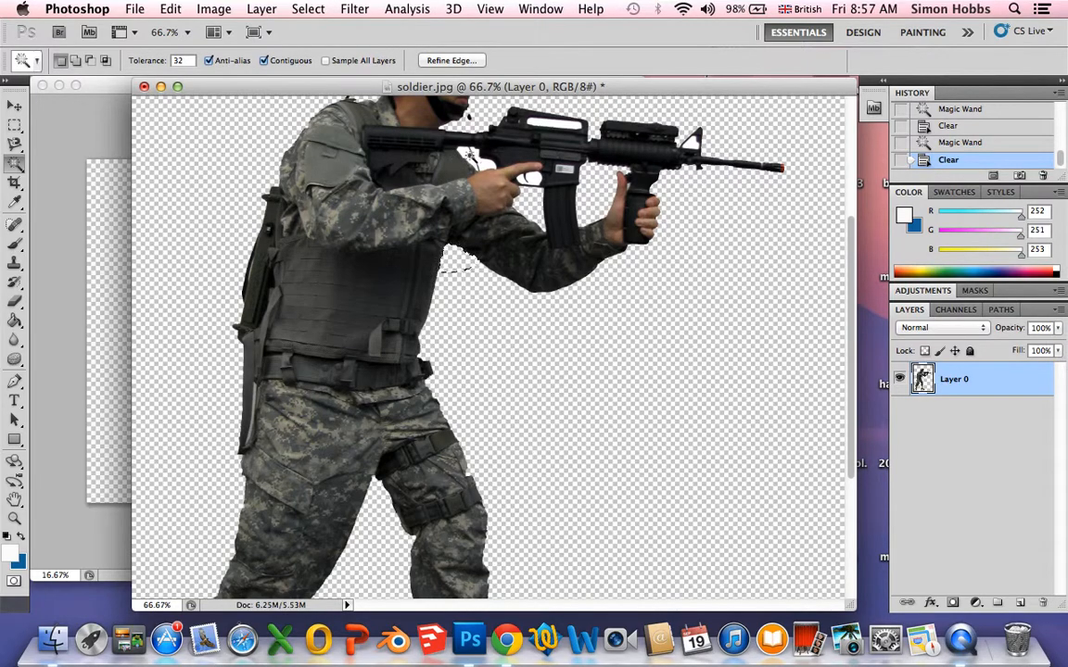
{"action": "left_click", "coordinate": [469, 156]}
{"action": "key", "text": "Delete"}
{"action": "left_click", "coordinate": [563, 171]}
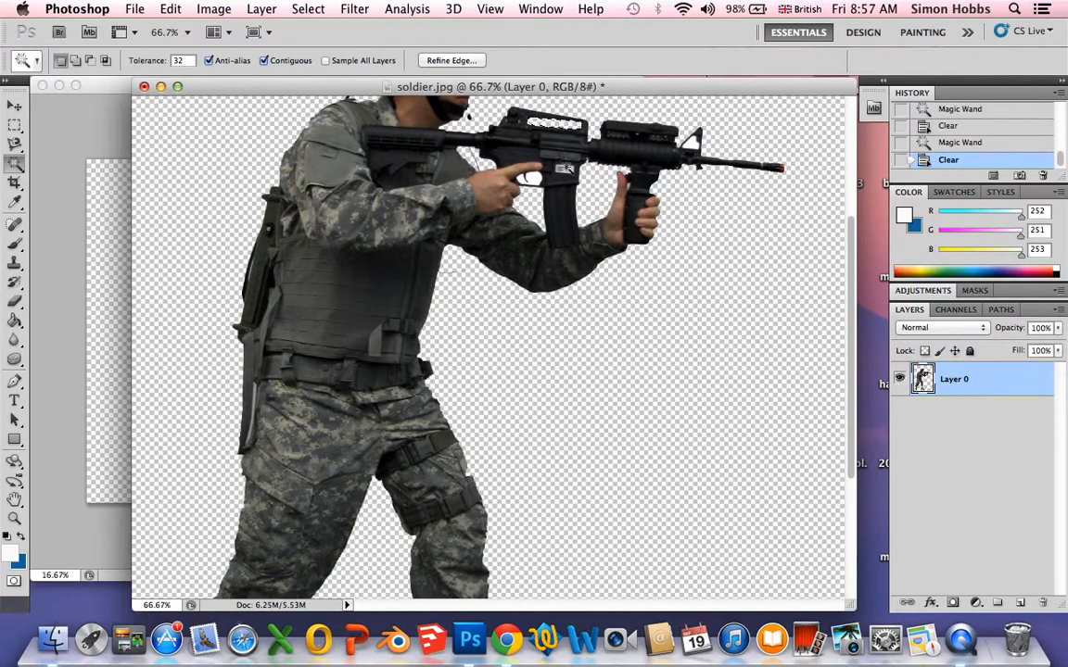
{"action": "key", "text": "Delete"}
{"action": "key", "text": "super+minus"}
{"action": "key", "text": "super+minus"}
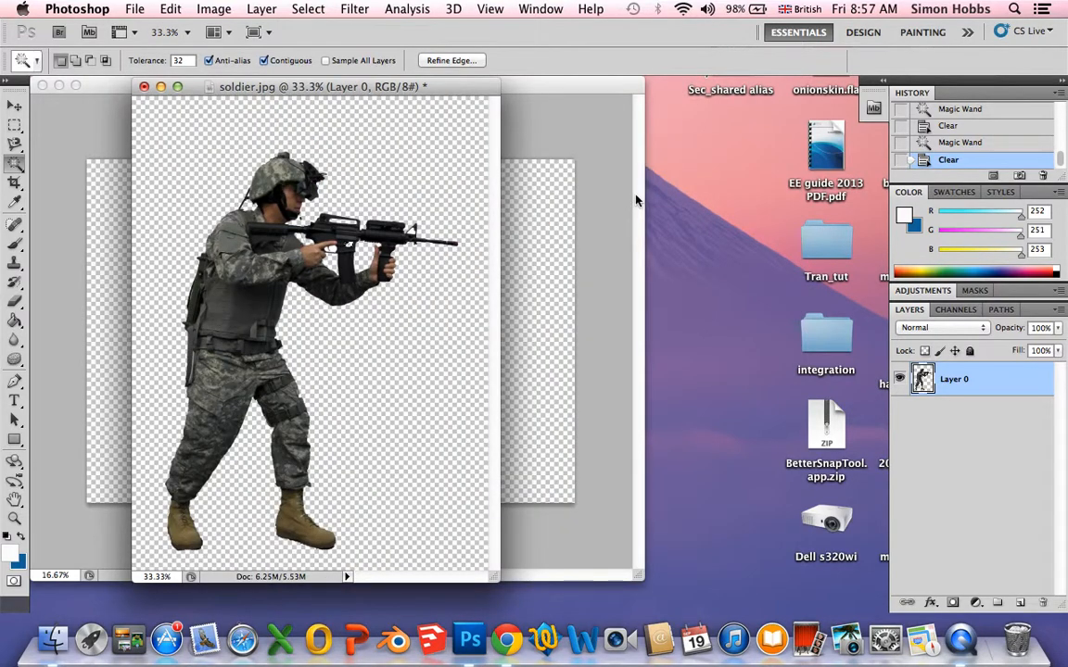
- Select the whole cut-out soldier with the Rectangular Marquee and move it into the POSTER document
{"action": "left_click_drag", "start_coordinate": [341, 88], "coordinate": [605, 87]}
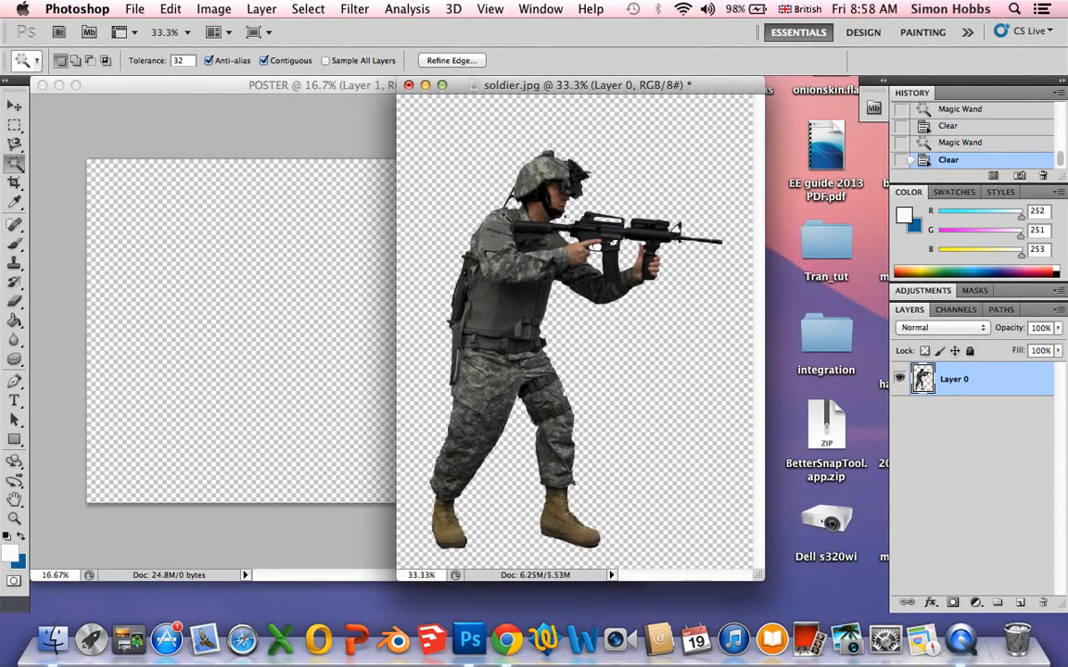
{"action": "left_click", "coordinate": [15, 125]}
{"action": "left_click_drag", "start_coordinate": [15, 125], "coordinate": [51, 128]}
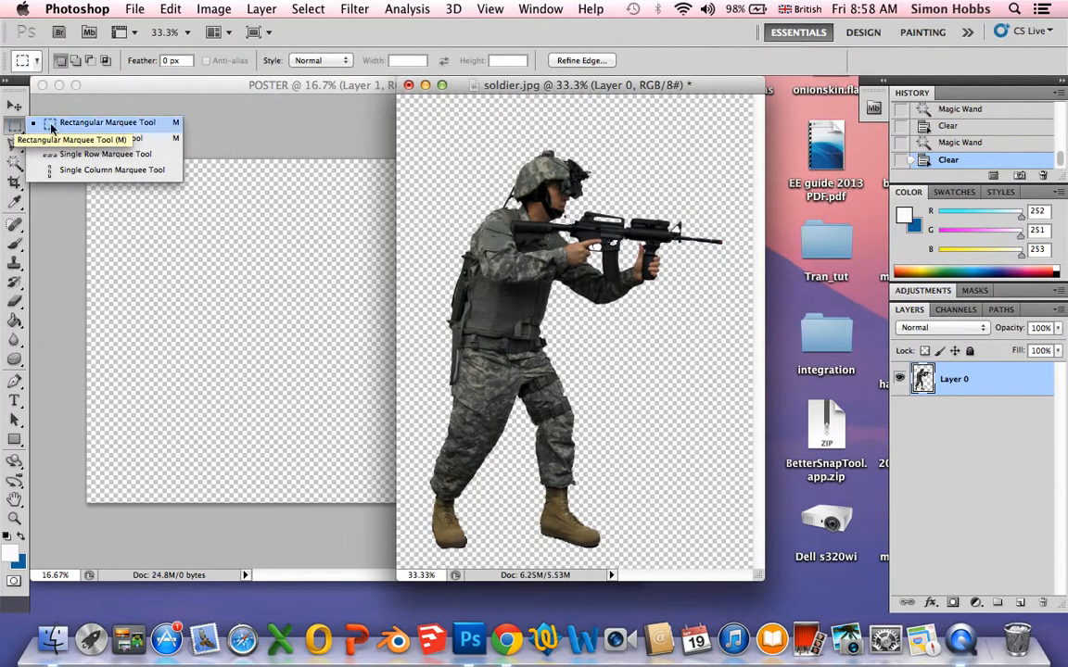
{"action": "left_click", "coordinate": [94, 128]}
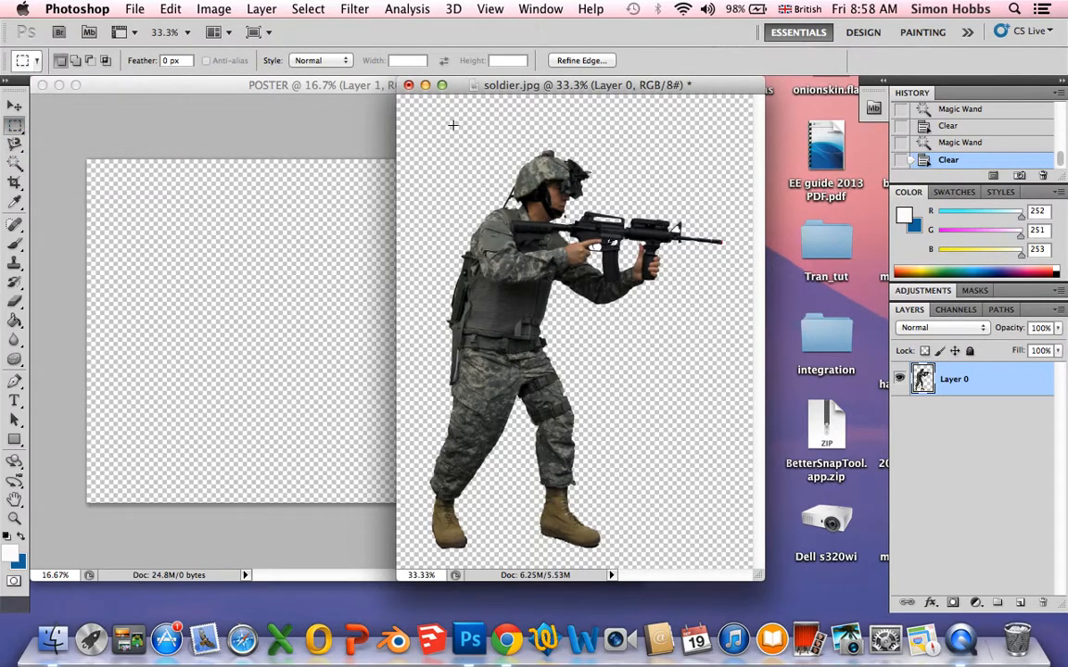
{"action": "left_click_drag", "start_coordinate": [576, 141], "coordinate": [757, 571]}
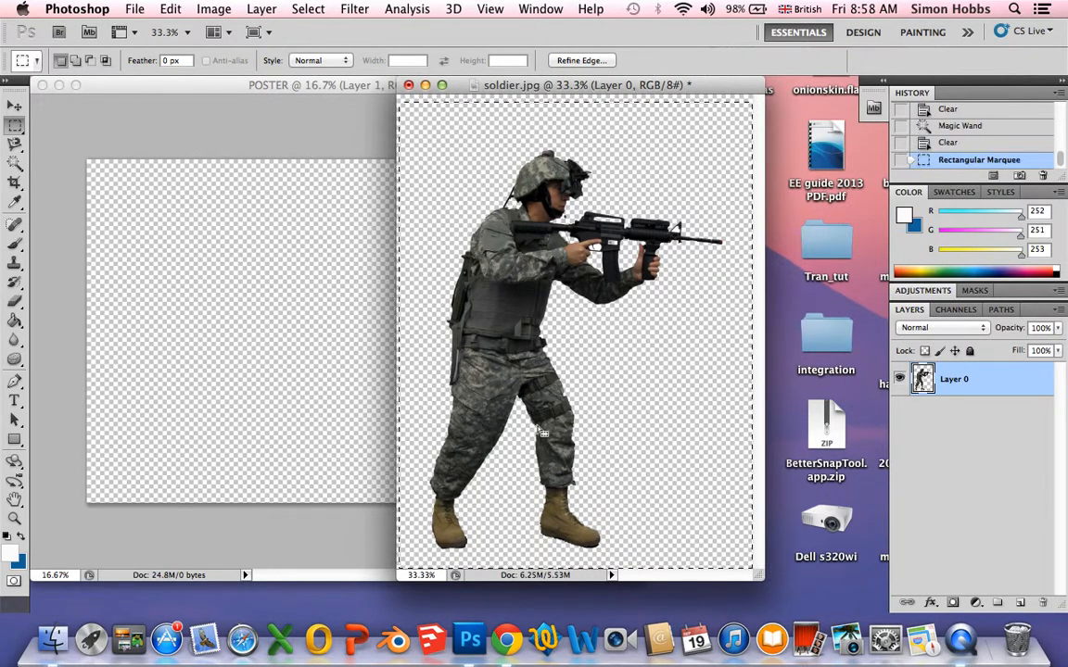
{"action": "left_click", "coordinate": [15, 106]}
{"action": "left_click_drag", "start_coordinate": [507, 264], "coordinate": [159, 243]}
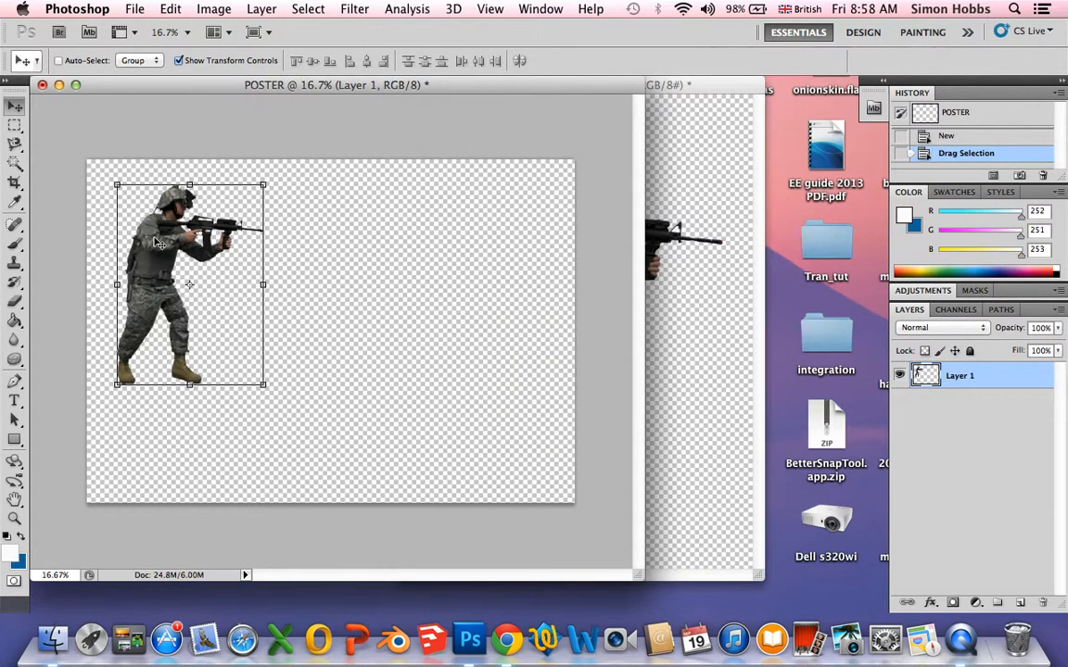
- Close the soldier.jpg document without saving its changes
{"action": "left_click_drag", "start_coordinate": [682, 92], "coordinate": [747, 120]}
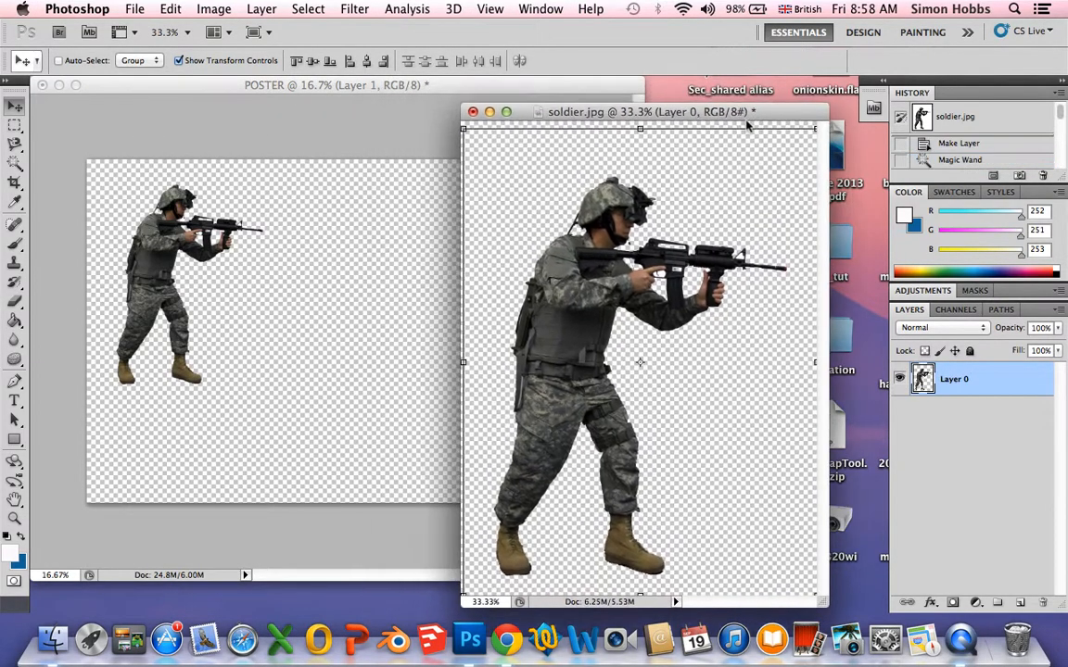
{"action": "left_click", "coordinate": [473, 113]}
{"action": "left_click", "coordinate": [476, 238]}
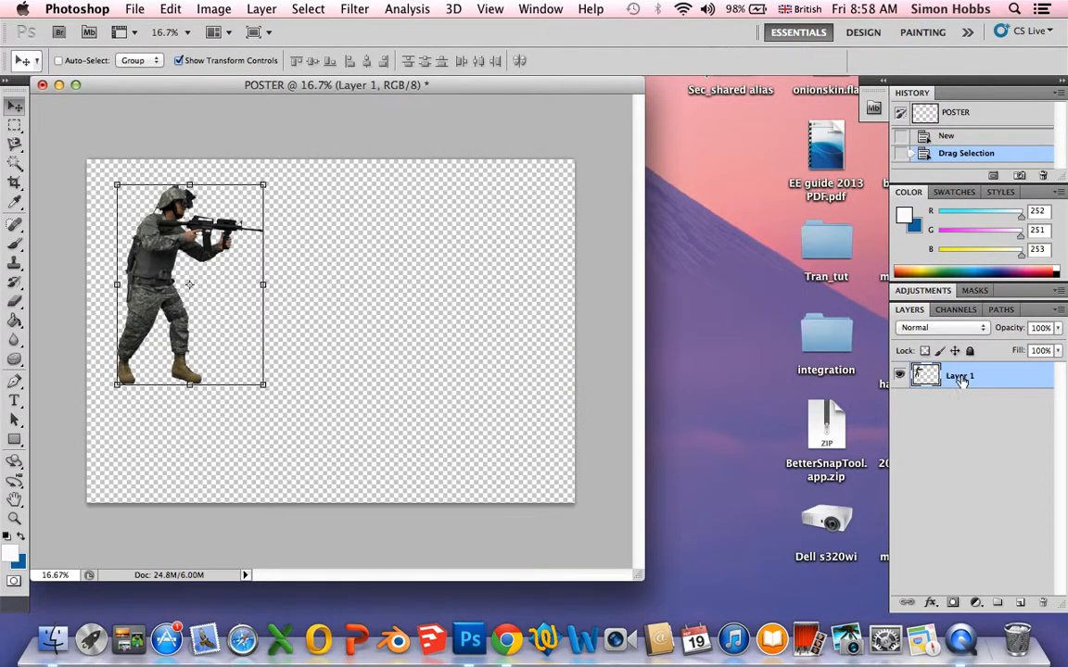
- Move the soldier down in the poster and scale it proportionally to about 83%
{"action": "left_click_drag", "start_coordinate": [201, 272], "coordinate": [202, 348]}
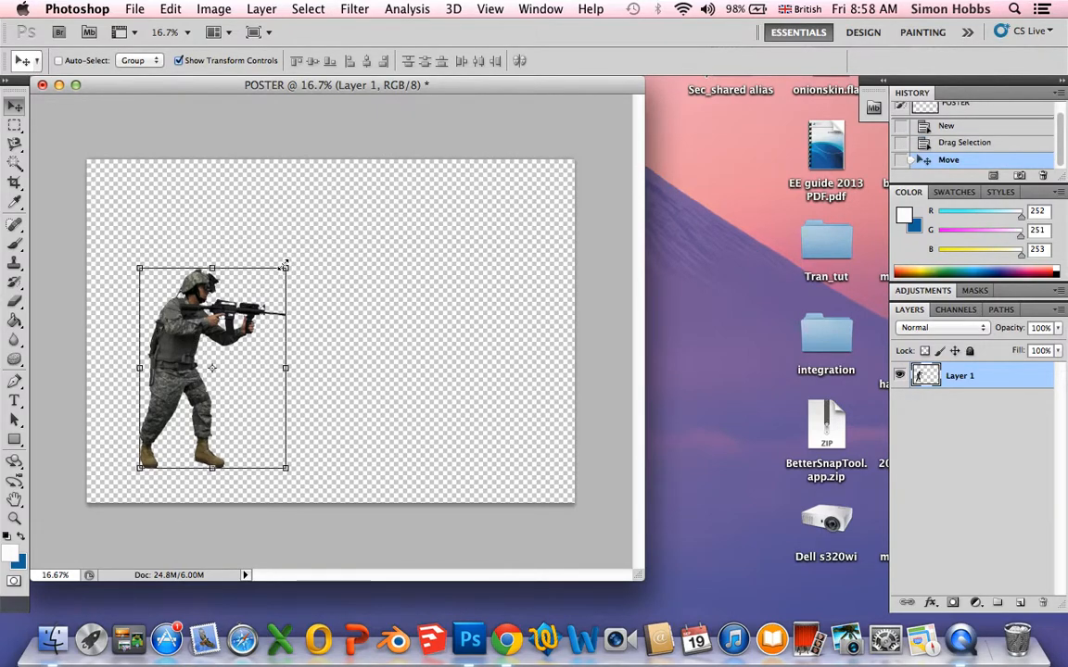
{"action": "left_click_drag", "start_coordinate": [284, 267], "coordinate": [252, 294]}
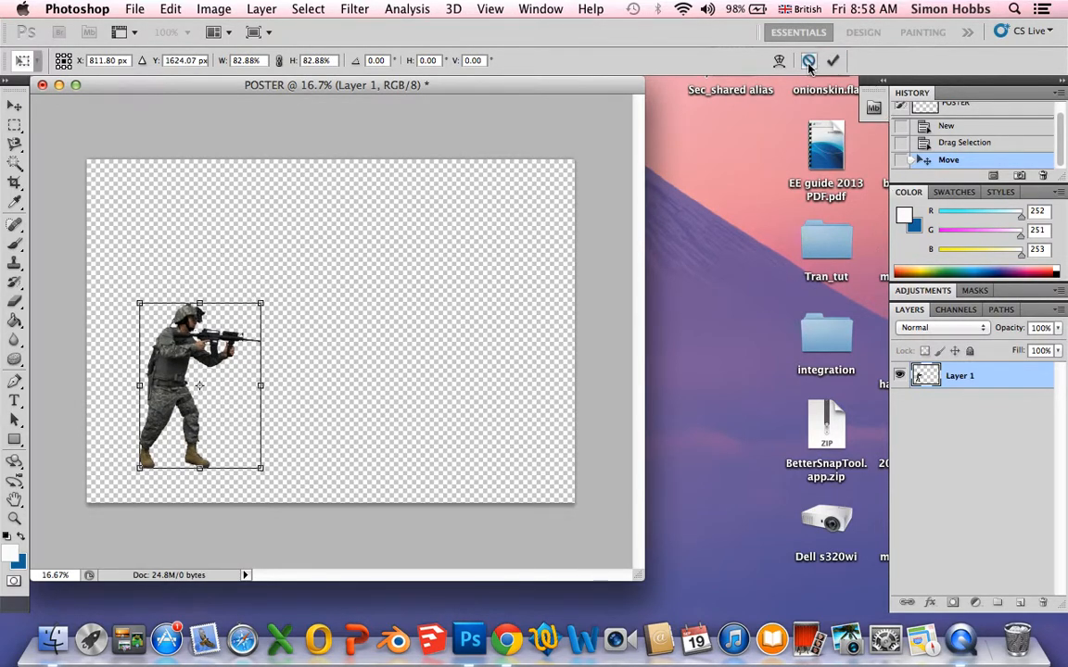
{"action": "left_click", "coordinate": [831, 61]}
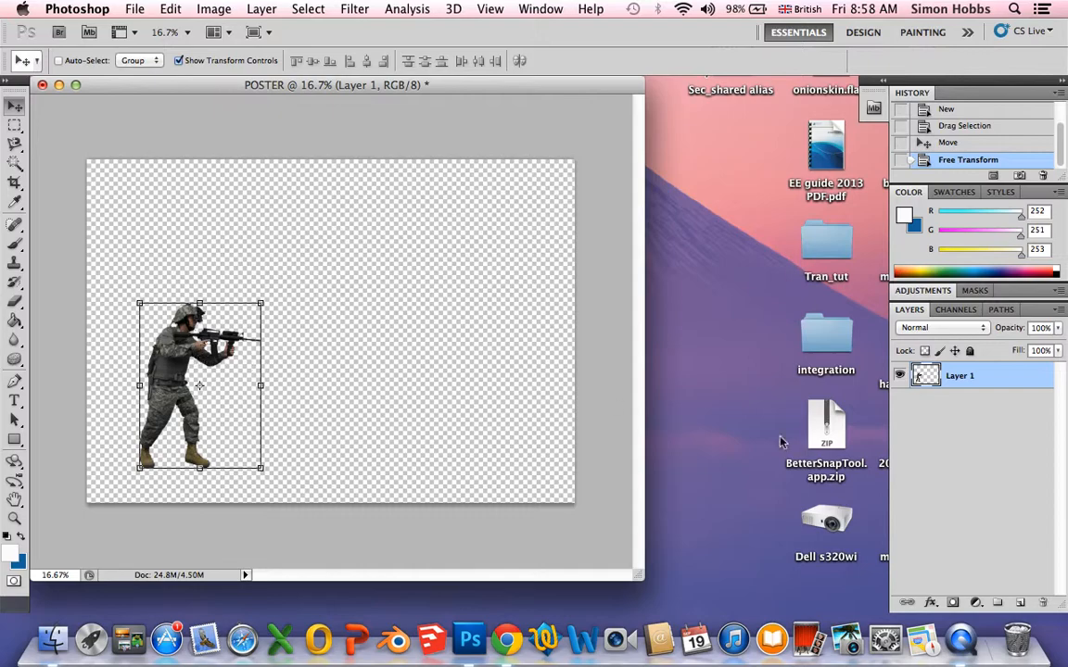
- Rename the soldier's layer to "soldier" and add a new layer named "ground" above it
{"action": "double_click", "coordinate": [958, 378]}
{"action": "type", "text": "soldier"}
{"action": "key", "text": "Return"}
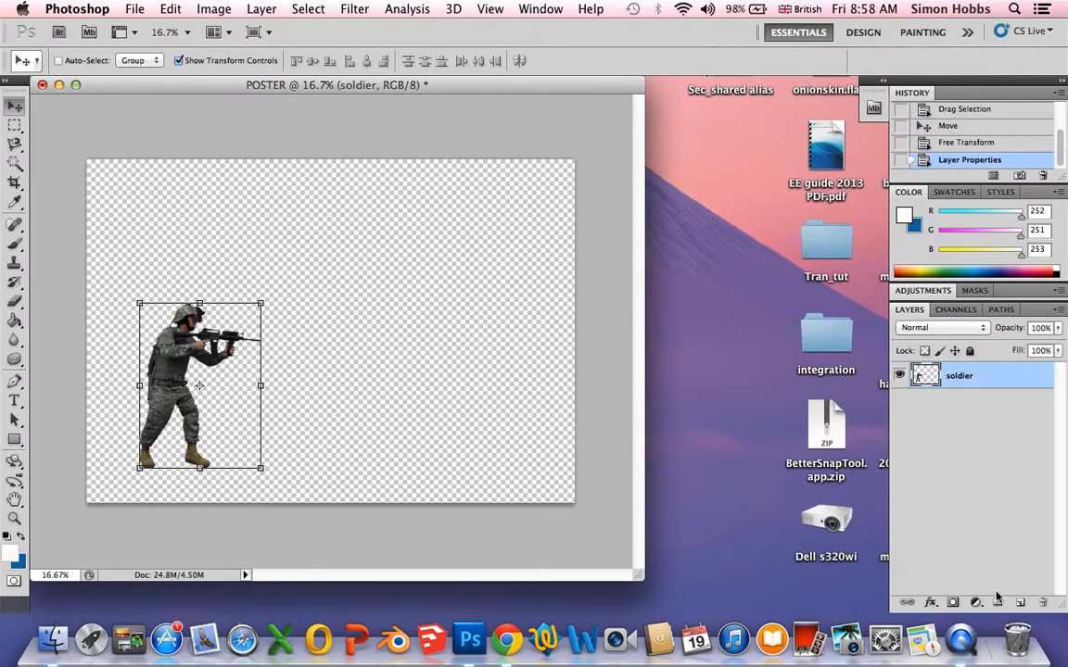
{"action": "left_click", "coordinate": [1021, 603]}
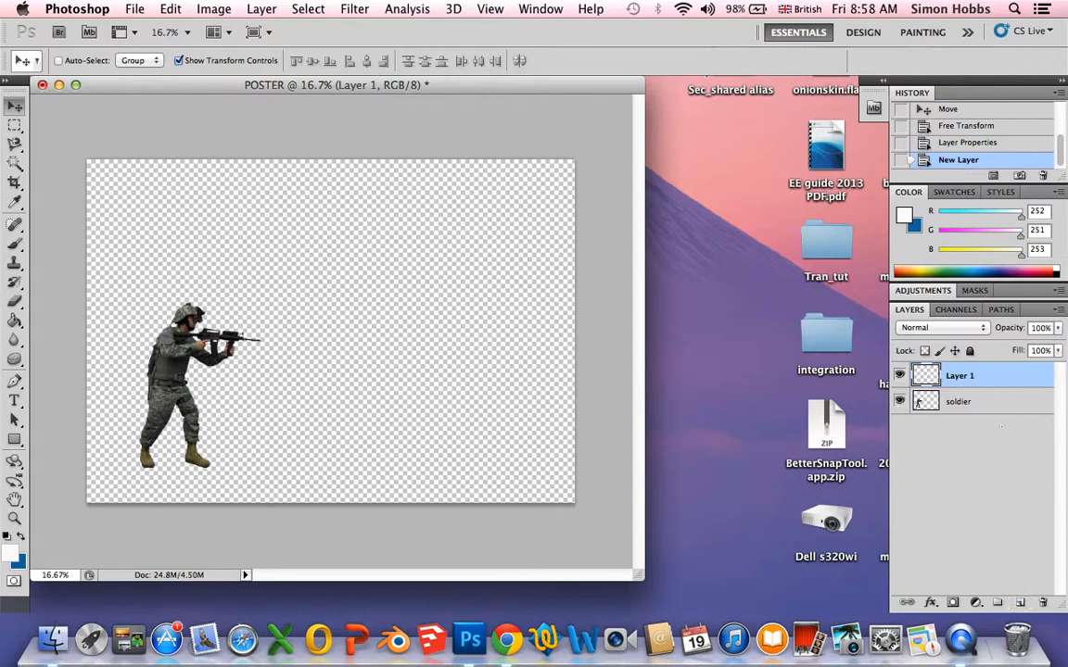
{"action": "double_click", "coordinate": [960, 377]}
{"action": "type", "text": "ground"}
- Choose the Paint Bucket and set the foreground colour to near-black, hex 030303
{"action": "left_click_drag", "start_coordinate": [14, 125], "coordinate": [72, 116]}
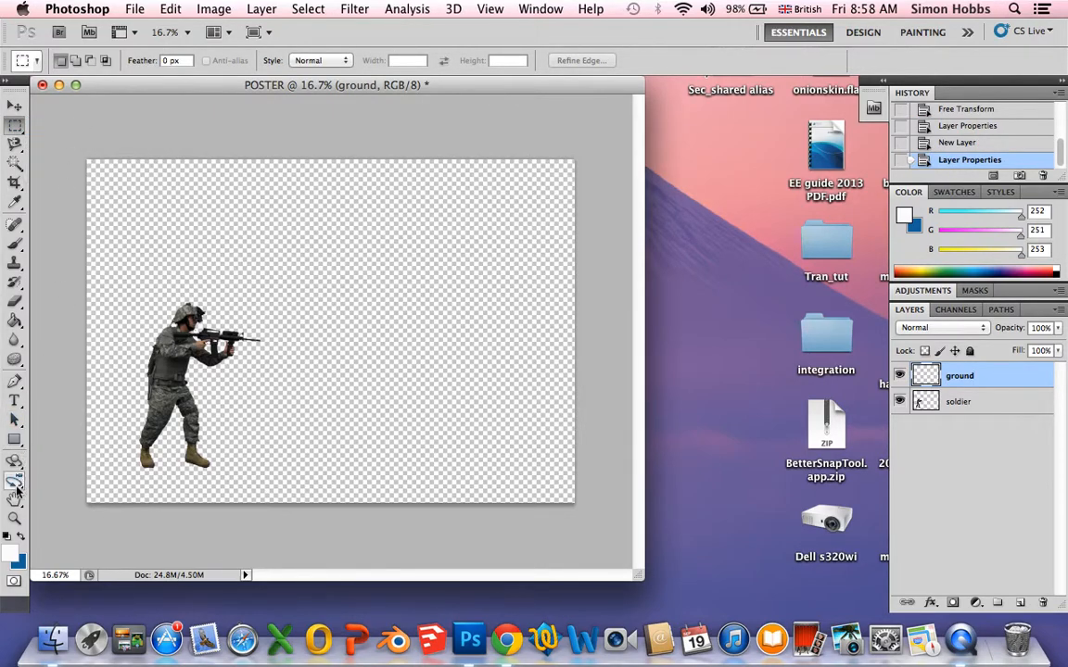
{"action": "left_click", "coordinate": [14, 322]}
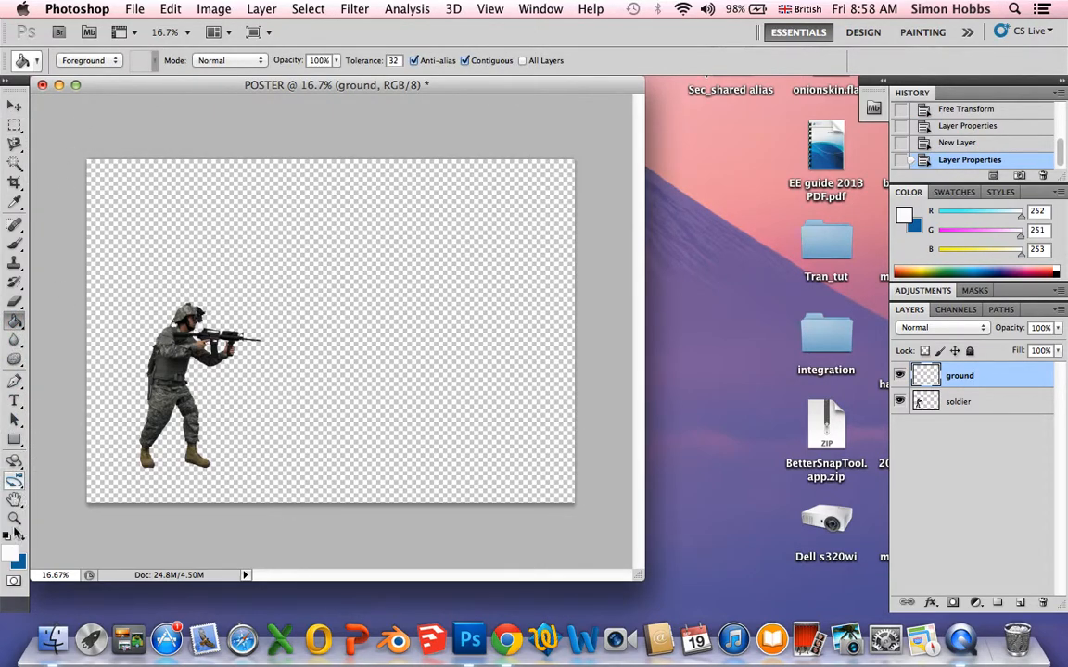
{"action": "left_click", "coordinate": [11, 553]}
{"action": "mouse_move", "coordinate": [335, 369]}
{"action": "left_mouse_down"}
{"action": "mouse_move", "coordinate": [328, 217]}
{"action": "mouse_move", "coordinate": [310, 387]}
{"action": "left_mouse_up"}
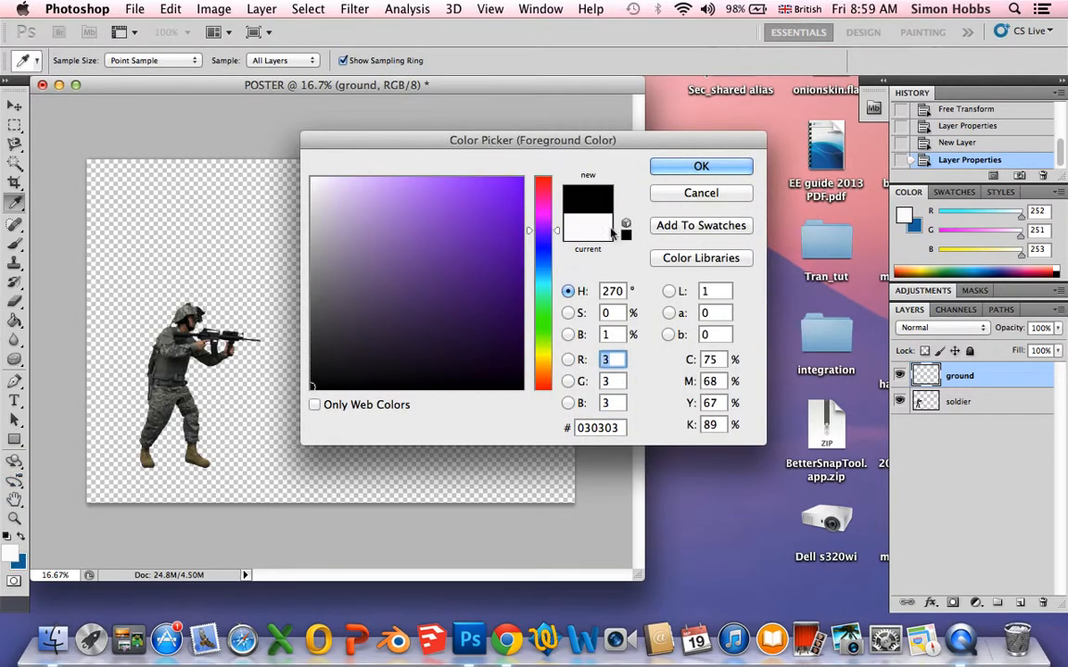
{"action": "left_click", "coordinate": [701, 166]}
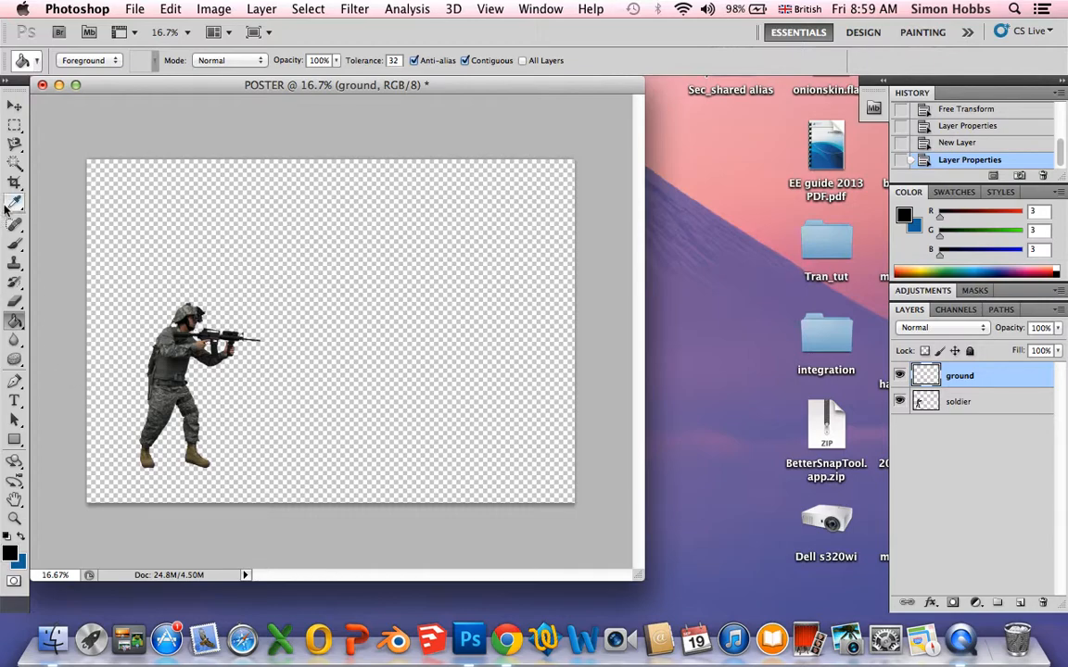
- Fill a full-width rectangular selection over the poster's lower part with the near-black foreground colour on the ground layer
{"action": "left_click", "coordinate": [15, 124]}
{"action": "left_click_drag", "start_coordinate": [87, 372], "coordinate": [604, 520]}
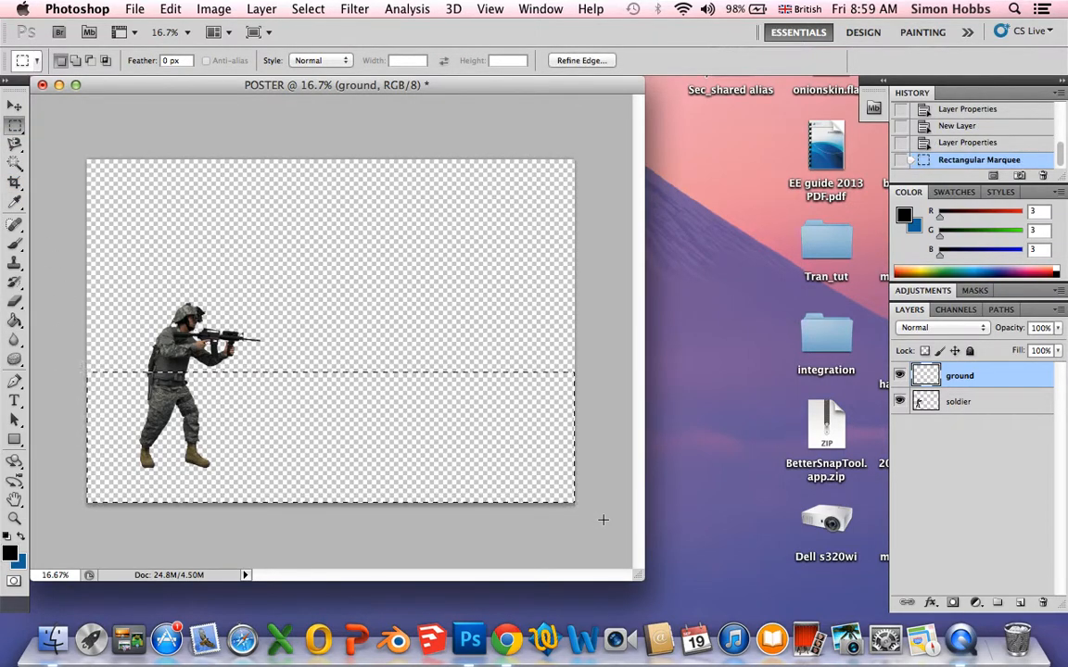
{"action": "left_click", "coordinate": [15, 323]}
{"action": "left_click", "coordinate": [305, 429]}
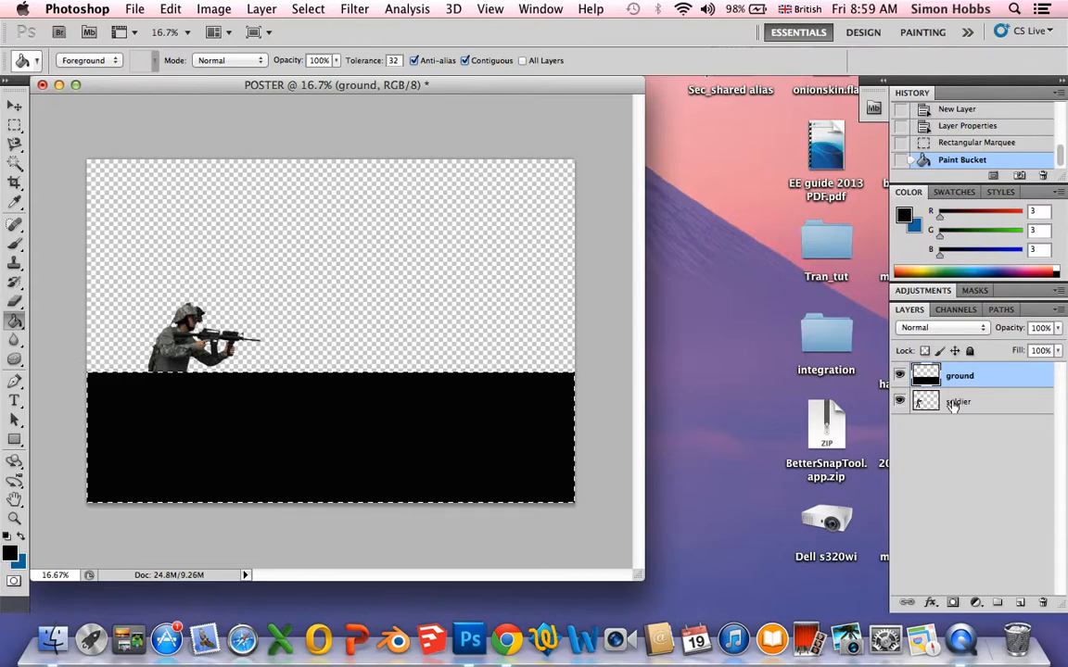
- Move the soldier layer above the ground layer and deselect the rectangular area
{"action": "left_click_drag", "start_coordinate": [954, 405], "coordinate": [957, 374]}
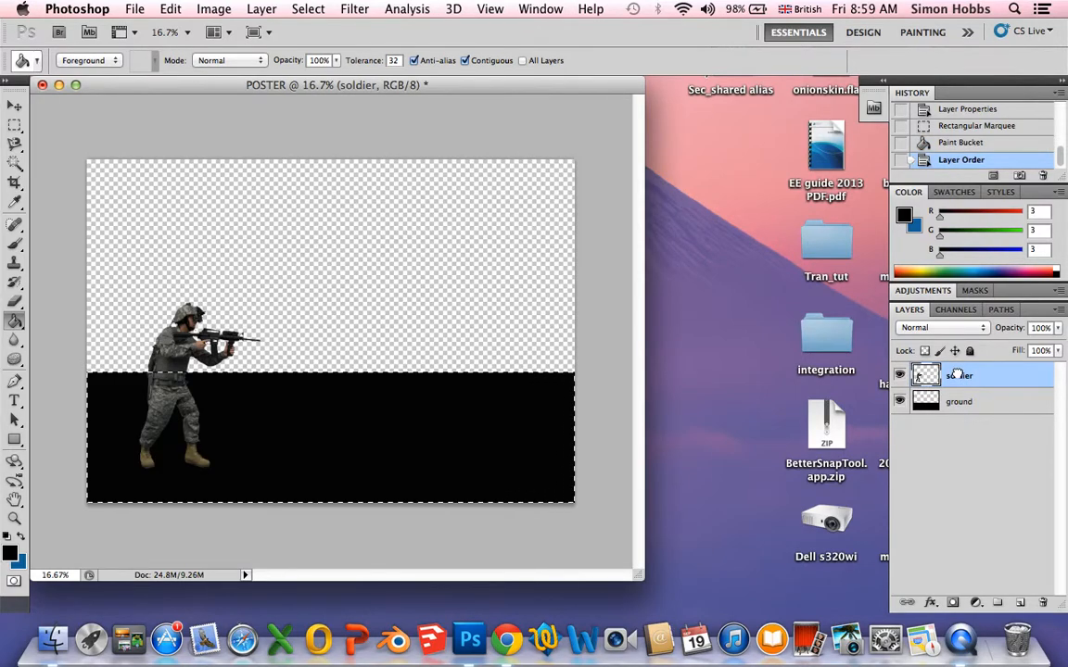
{"action": "left_click", "coordinate": [15, 124]}
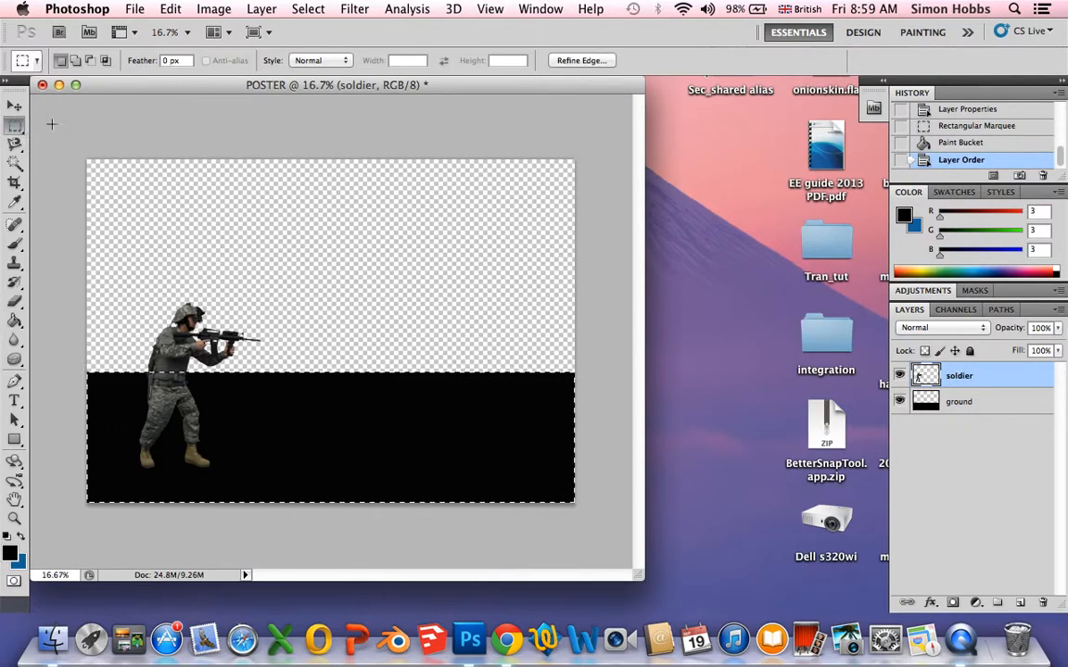
{"action": "left_click", "coordinate": [96, 158]}
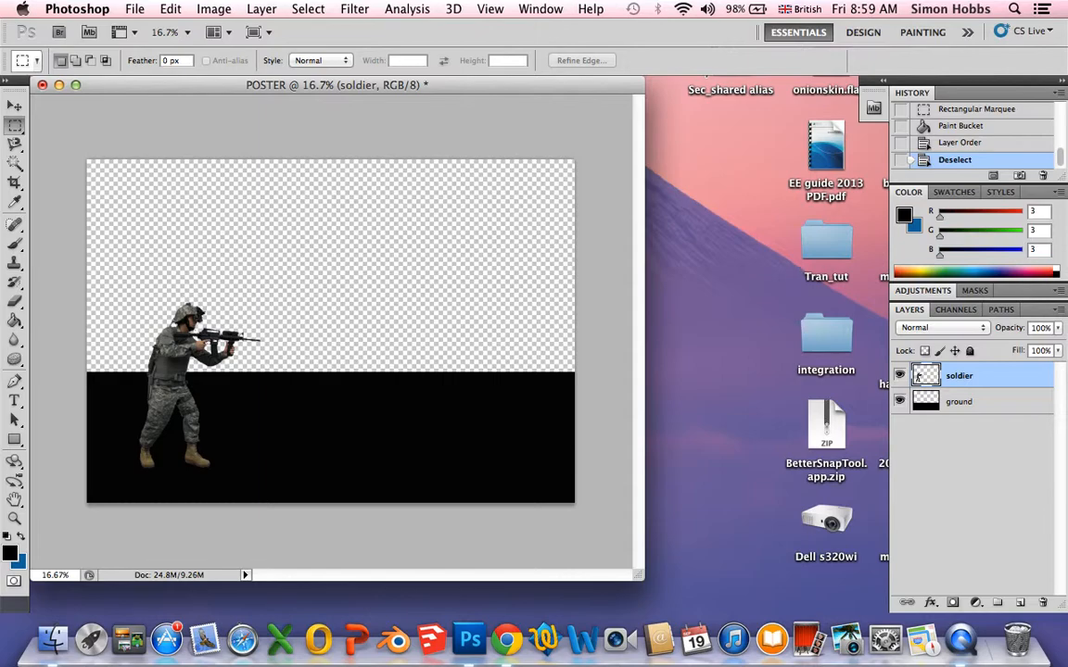
- Open storm.jpg from the avatar folder
{"action": "left_click", "coordinate": [134, 10]}
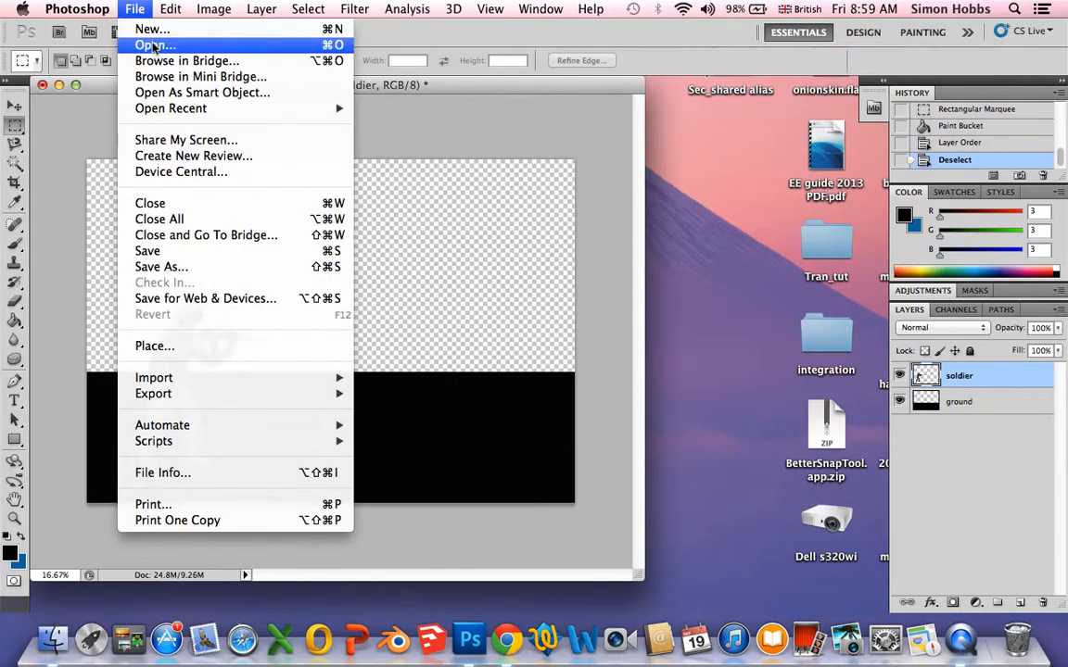
{"action": "left_click", "coordinate": [144, 43]}
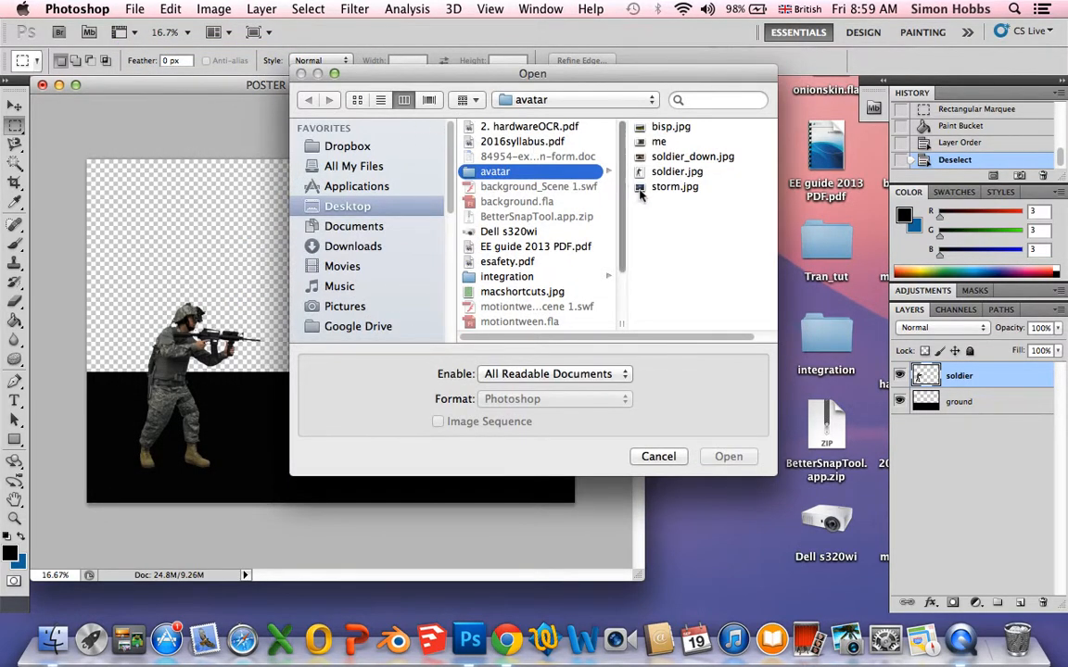
{"action": "left_click", "coordinate": [664, 186]}
{"action": "left_click", "coordinate": [734, 454]}
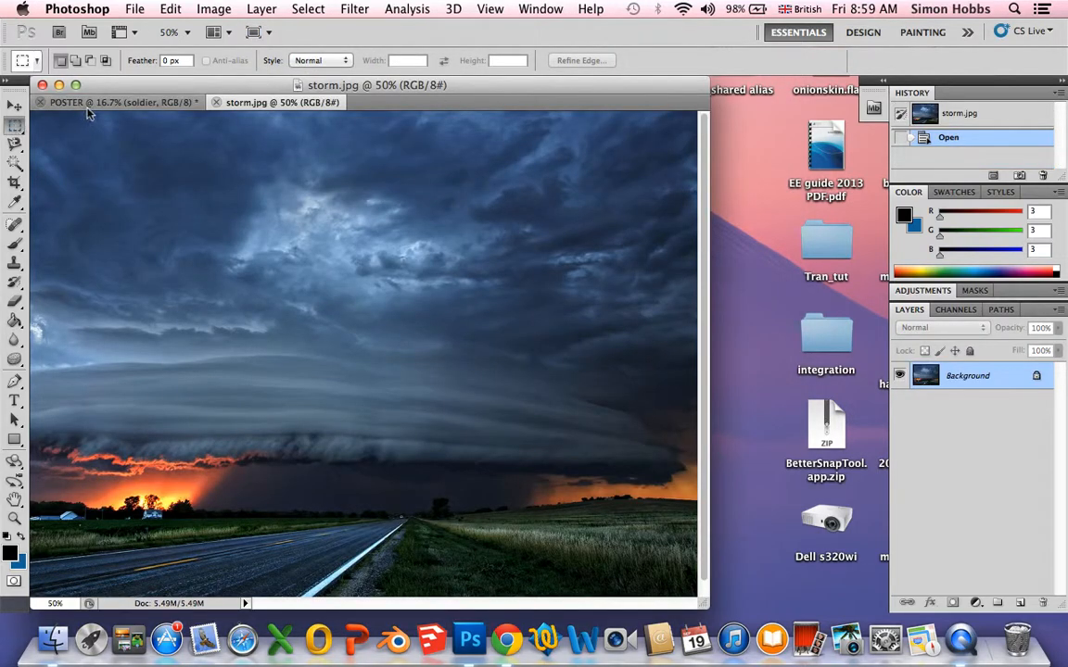
- Select the full-width cloudy sky above the horizon in storm.jpg, float its window and copy the selection into the poster
{"action": "left_click_drag", "start_coordinate": [263, 108], "coordinate": [239, 84]}
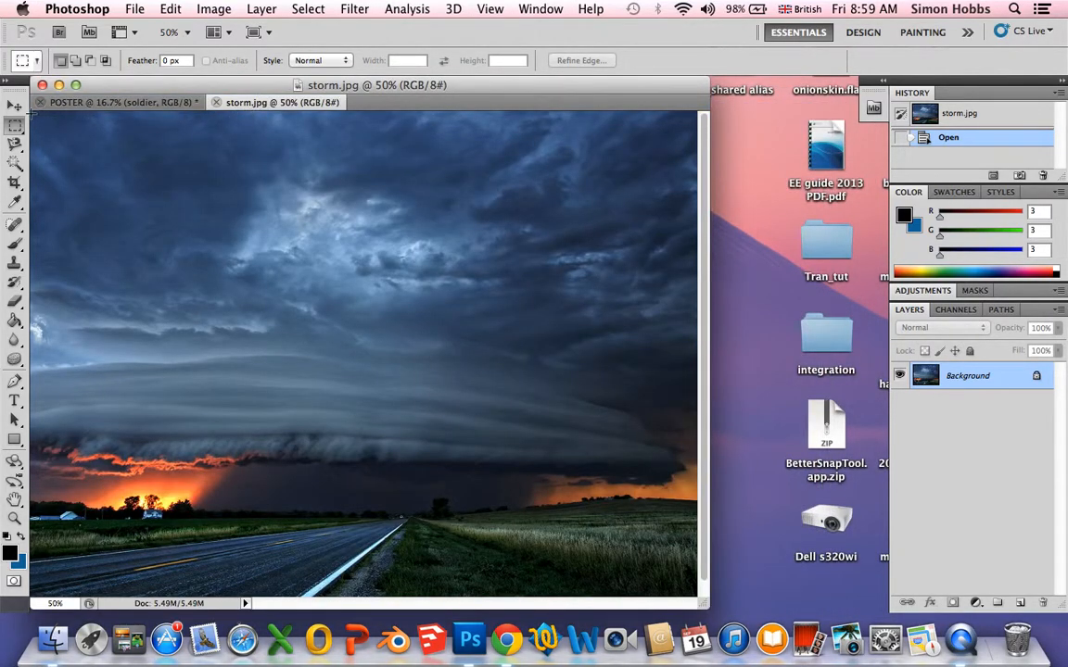
{"action": "left_click_drag", "start_coordinate": [400, 311], "coordinate": [699, 468]}
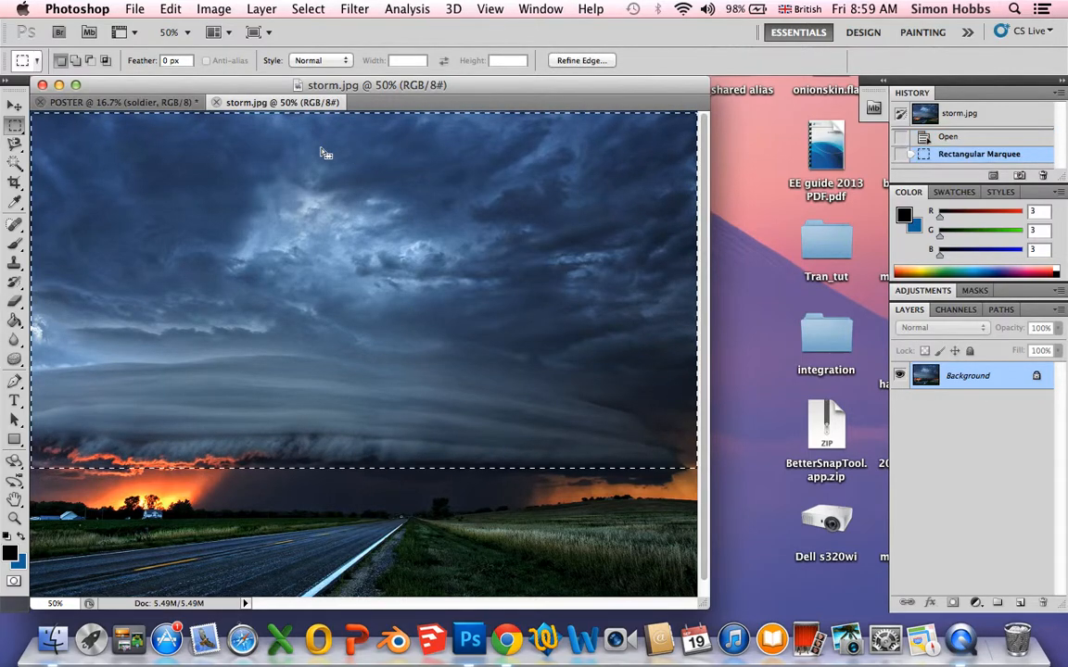
{"action": "mouse_move", "coordinate": [431, 111]}
{"action": "left_mouse_down"}
{"action": "mouse_move", "coordinate": [446, 139]}
{"action": "mouse_move", "coordinate": [462, 139]}
{"action": "mouse_move", "coordinate": [425, 108]}
{"action": "left_mouse_up"}
{"action": "left_click", "coordinate": [15, 106]}
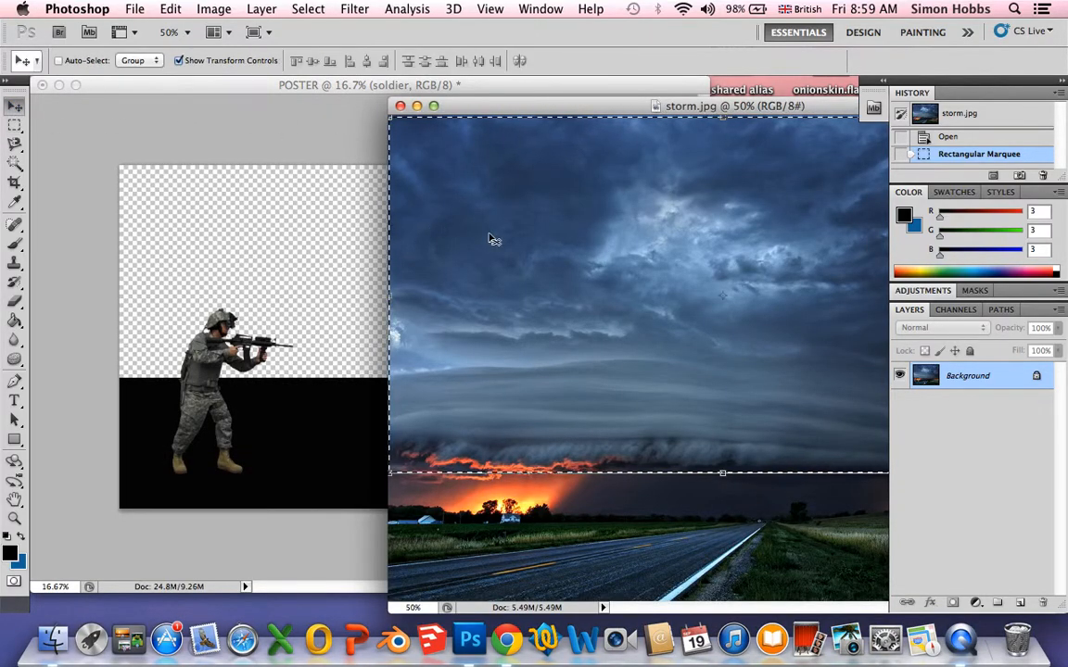
{"action": "left_click_drag", "start_coordinate": [596, 259], "coordinate": [258, 249]}
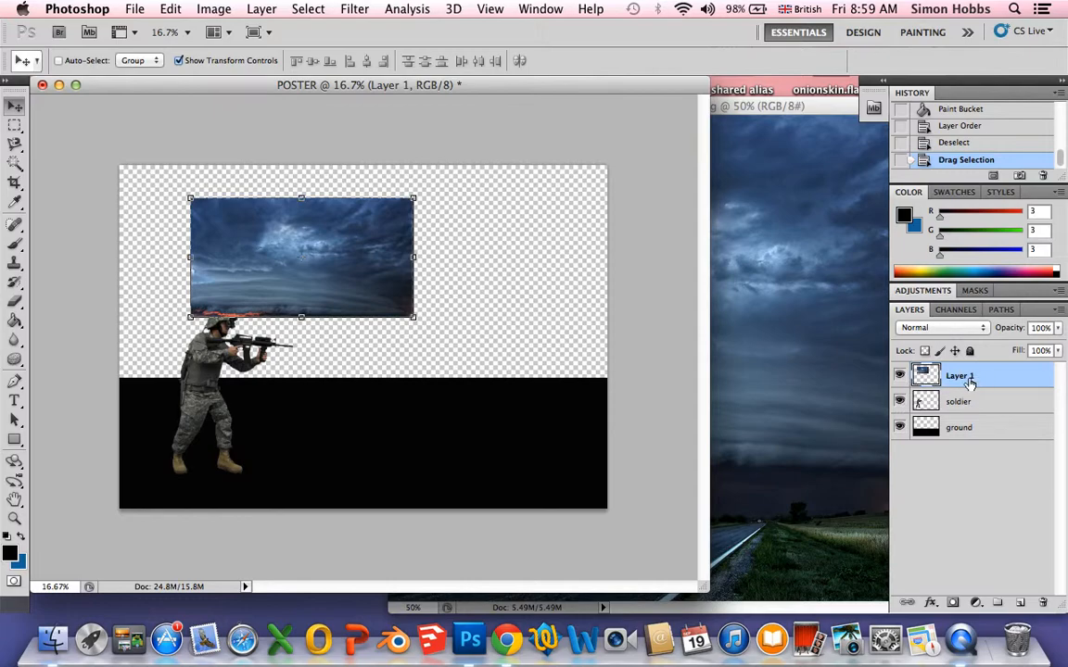
- Align the storm sky to the poster's upper-left corner and stretch it to about 229% width and 190% height, covering the poster's full width
{"action": "left_click_drag", "start_coordinate": [346, 258], "coordinate": [272, 228]}
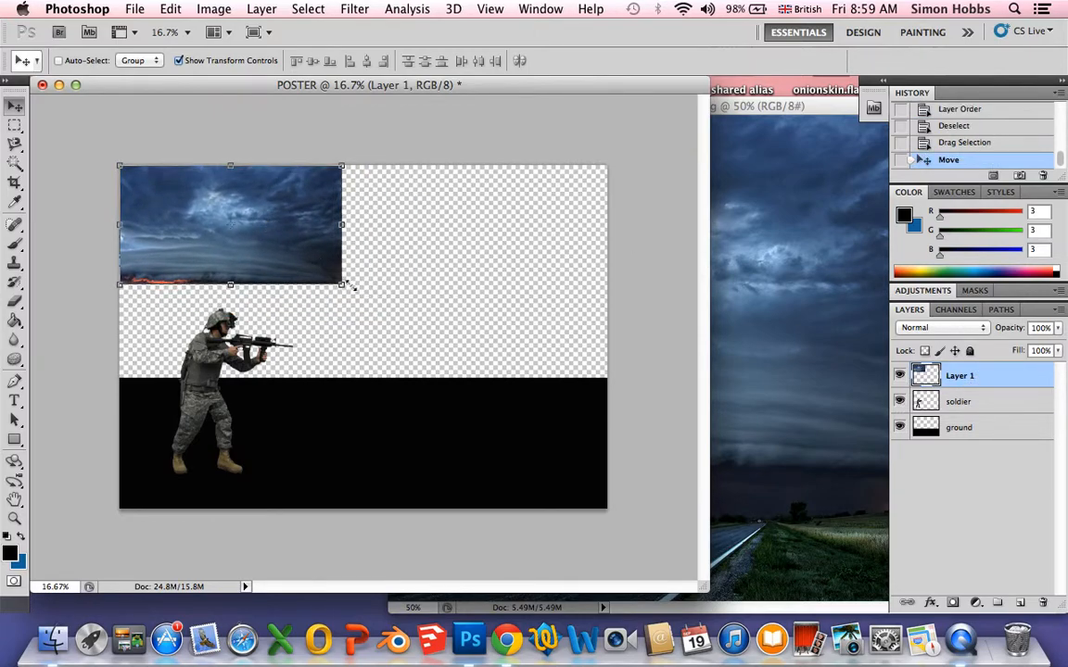
{"action": "left_click_drag", "start_coordinate": [343, 286], "coordinate": [622, 391]}
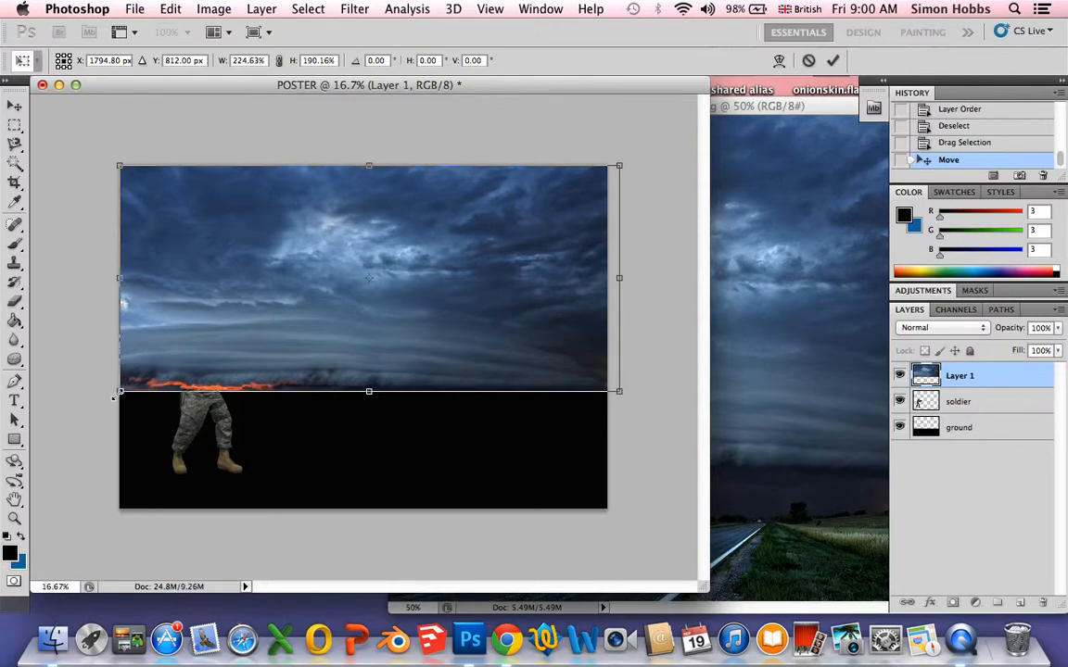
{"action": "left_click_drag", "start_coordinate": [116, 396], "coordinate": [107, 396]}
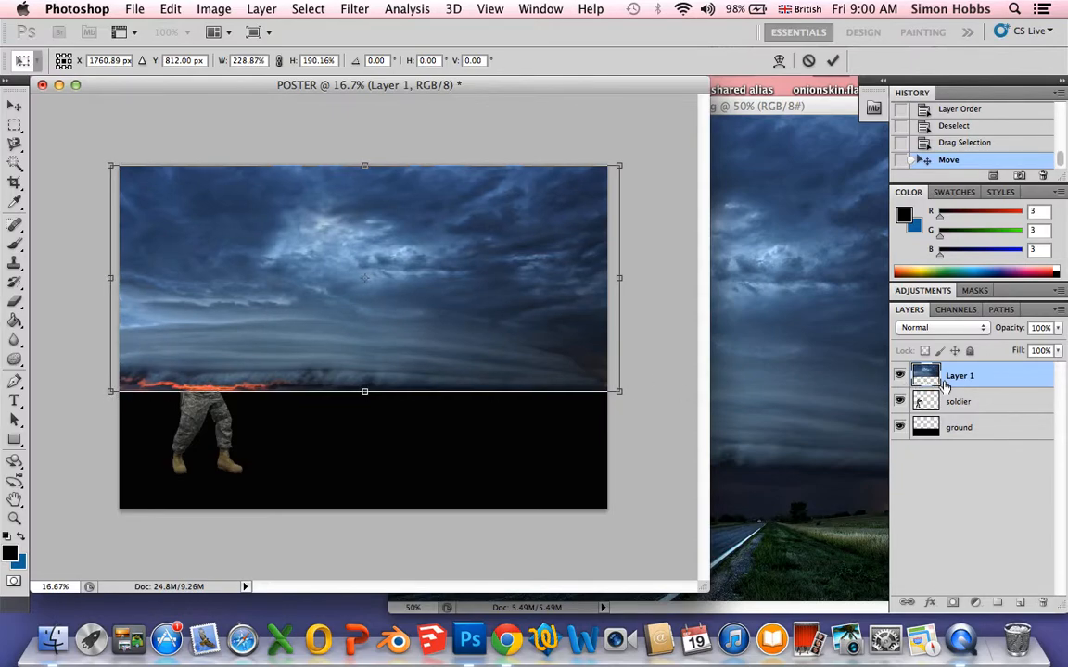
{"action": "left_click", "coordinate": [833, 61]}
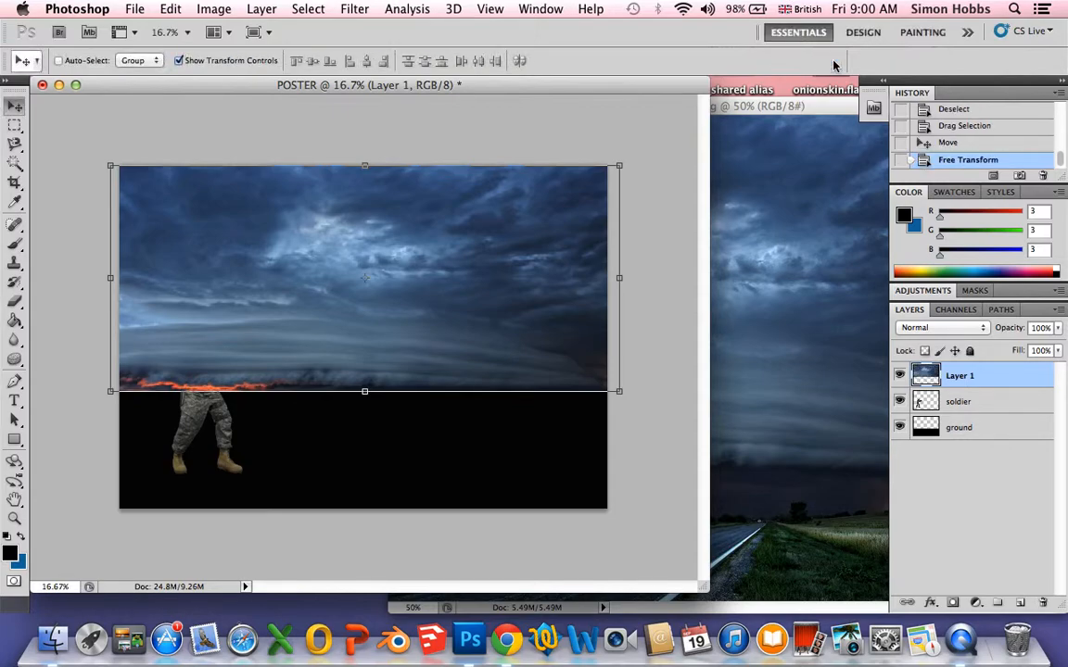
- Rename the storm sky layer to "cloud" and move the soldier layer above it
{"action": "double_click", "coordinate": [968, 376]}
{"action": "type", "text": "cloud"}
{"action": "left_click_drag", "start_coordinate": [977, 406], "coordinate": [967, 376]}
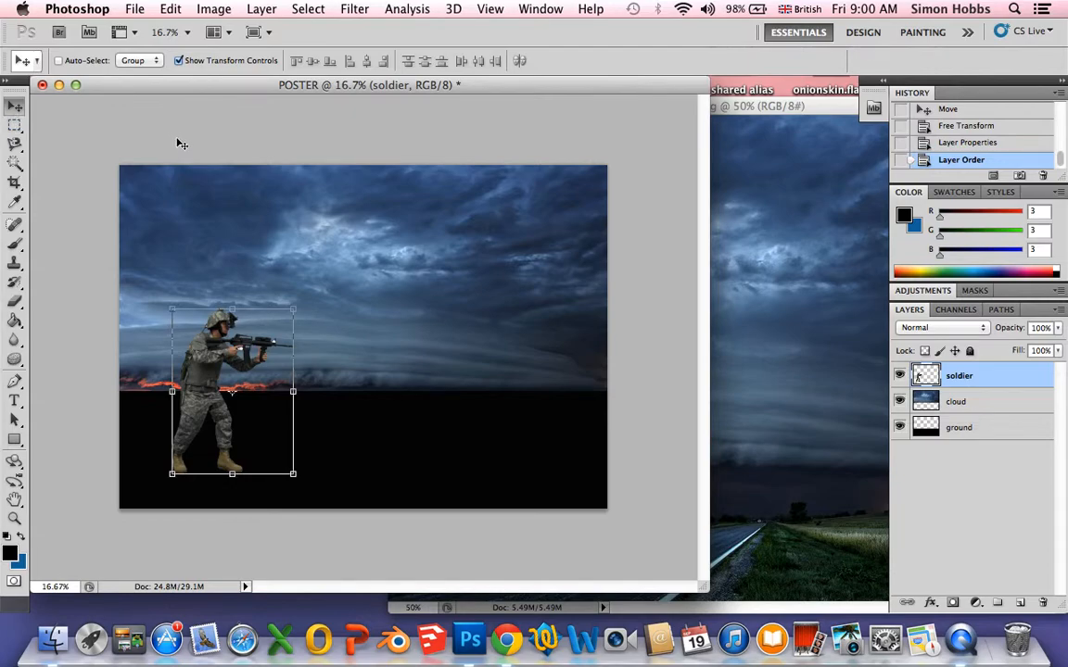
- Open bisp.jpg from the avatar folder and float it in its own window beside the poster
{"action": "left_click", "coordinate": [16, 123]}
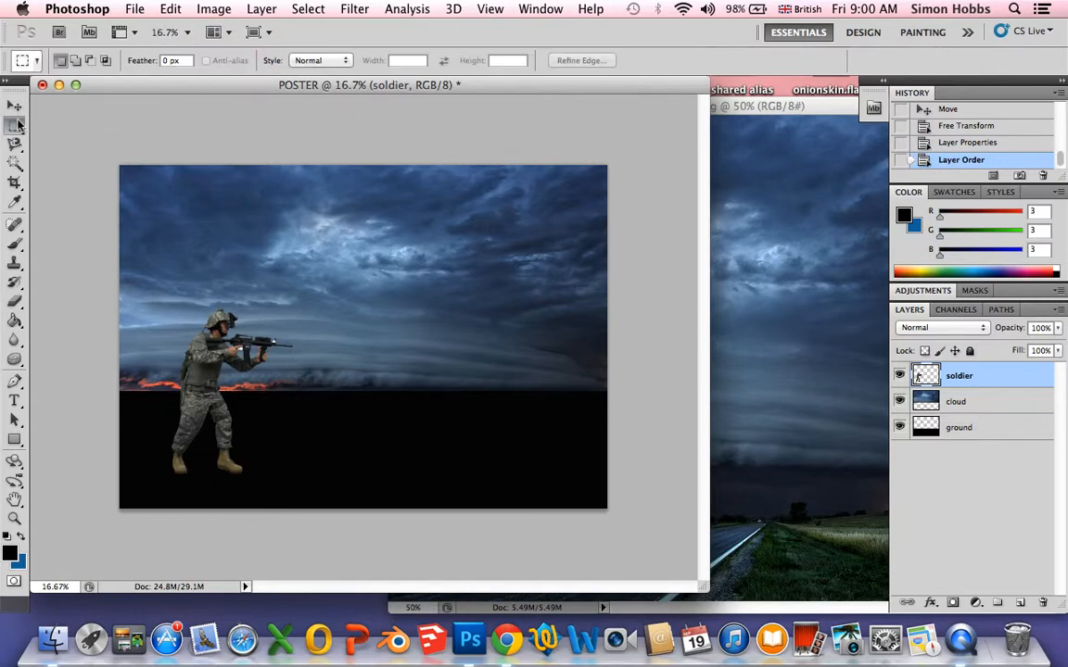
{"action": "left_click", "coordinate": [134, 9]}
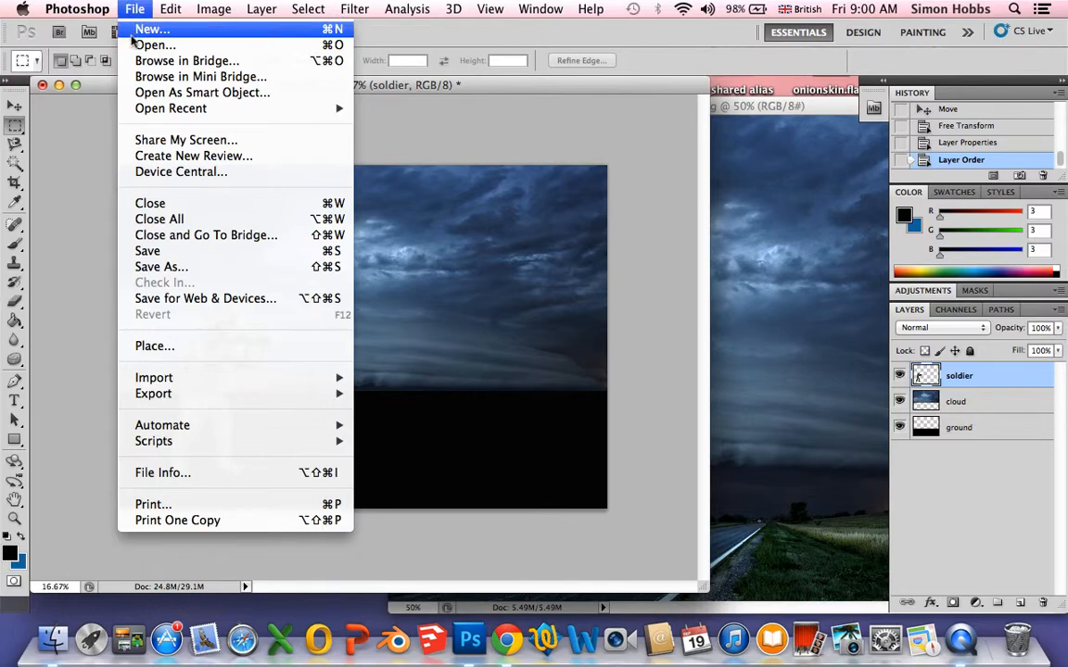
{"action": "left_click", "coordinate": [123, 42]}
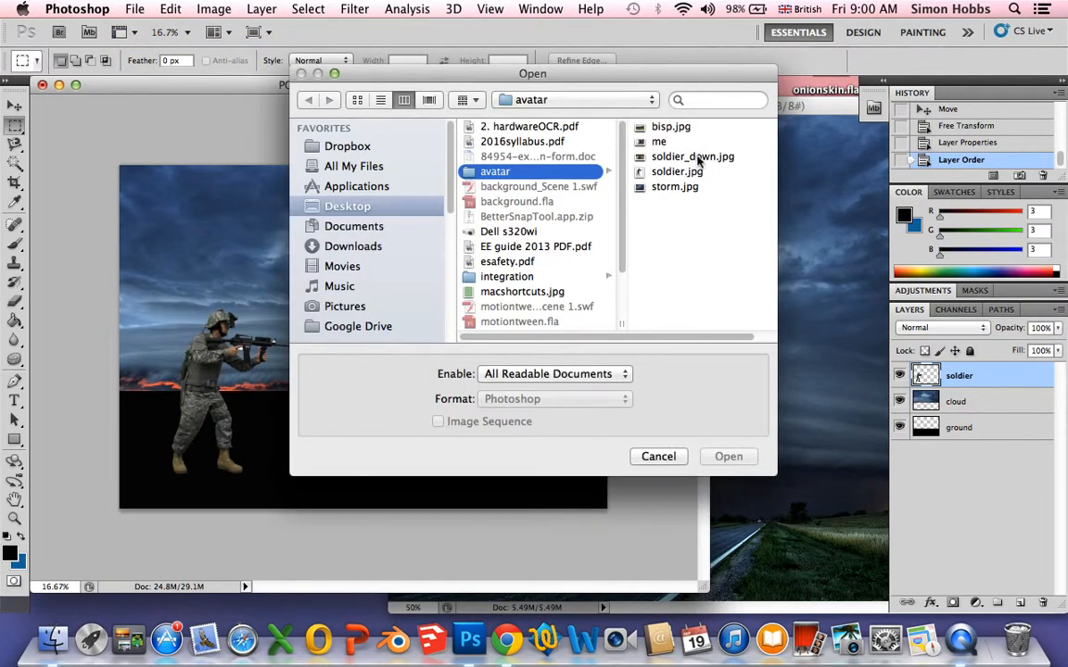
{"action": "left_click", "coordinate": [660, 128]}
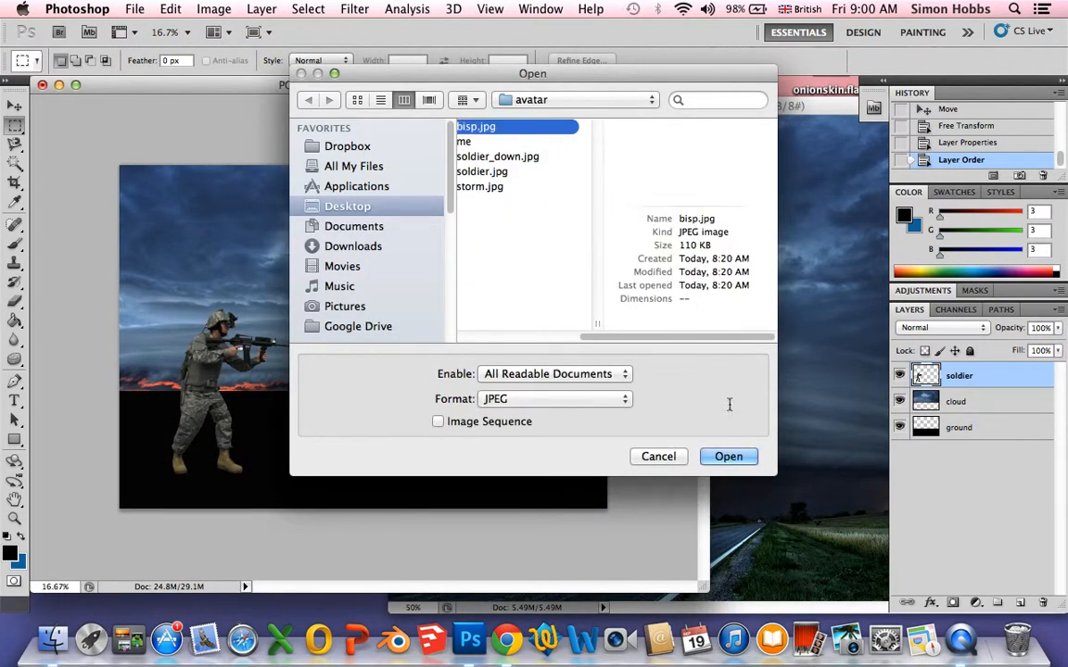
{"action": "left_click", "coordinate": [729, 456]}
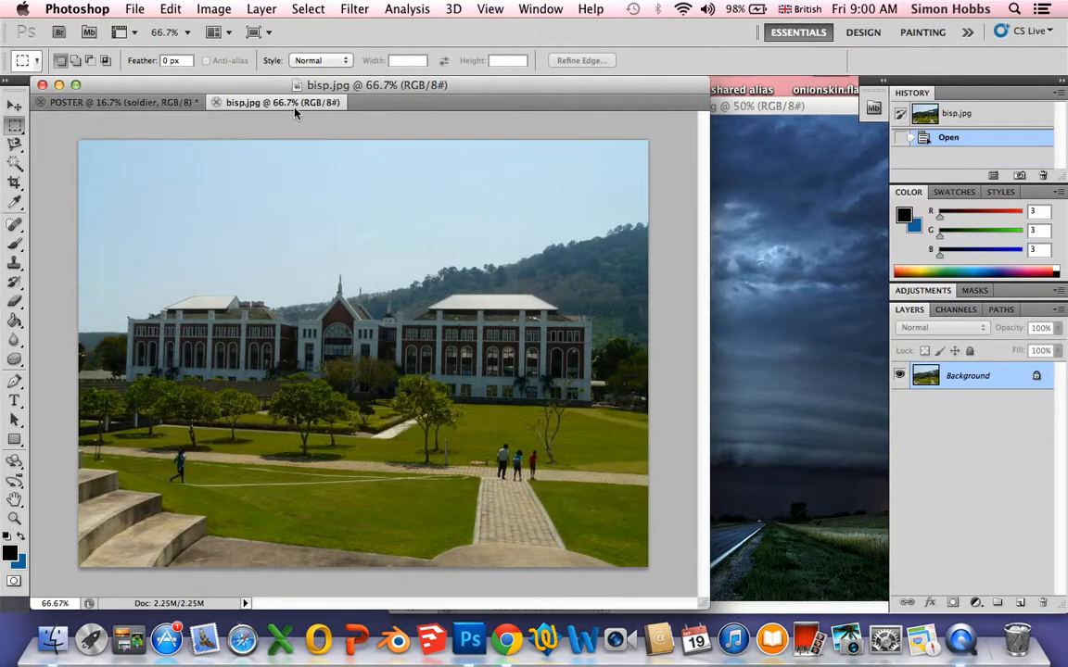
{"action": "left_click_drag", "start_coordinate": [293, 108], "coordinate": [313, 79]}
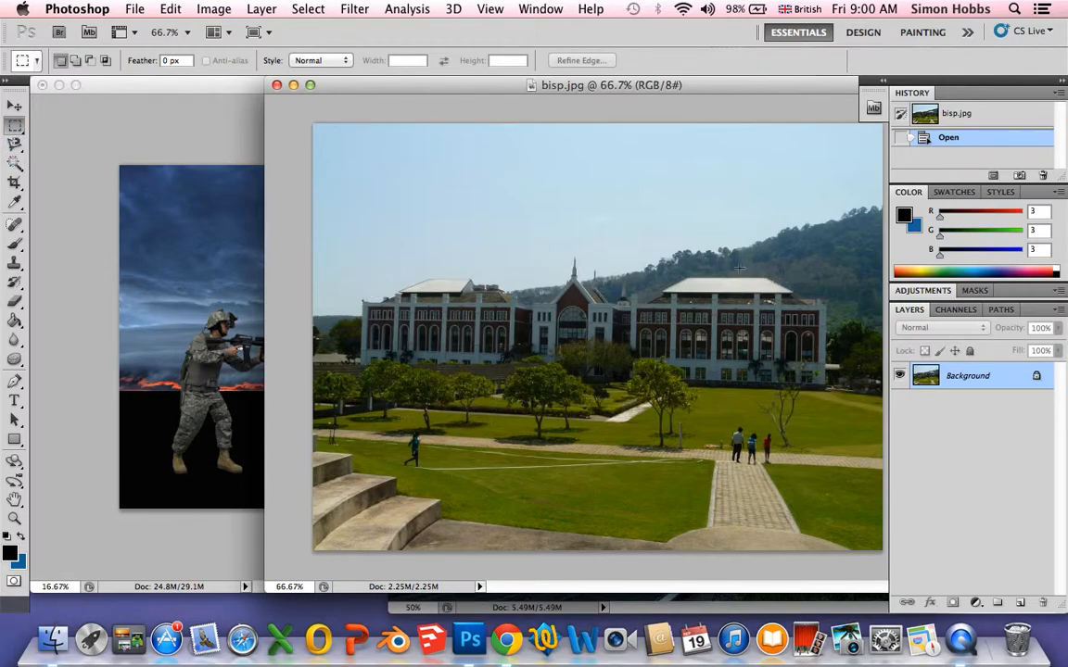
{"action": "left_click_drag", "start_coordinate": [14, 144], "coordinate": [74, 176]}
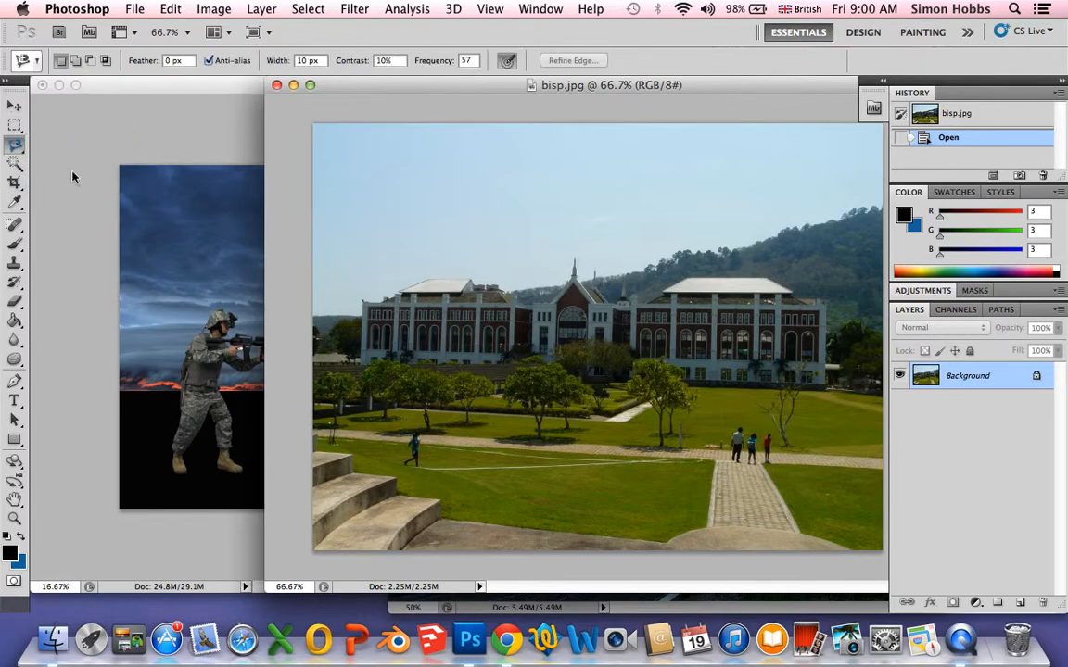
{"action": "left_click", "coordinate": [364, 353]}
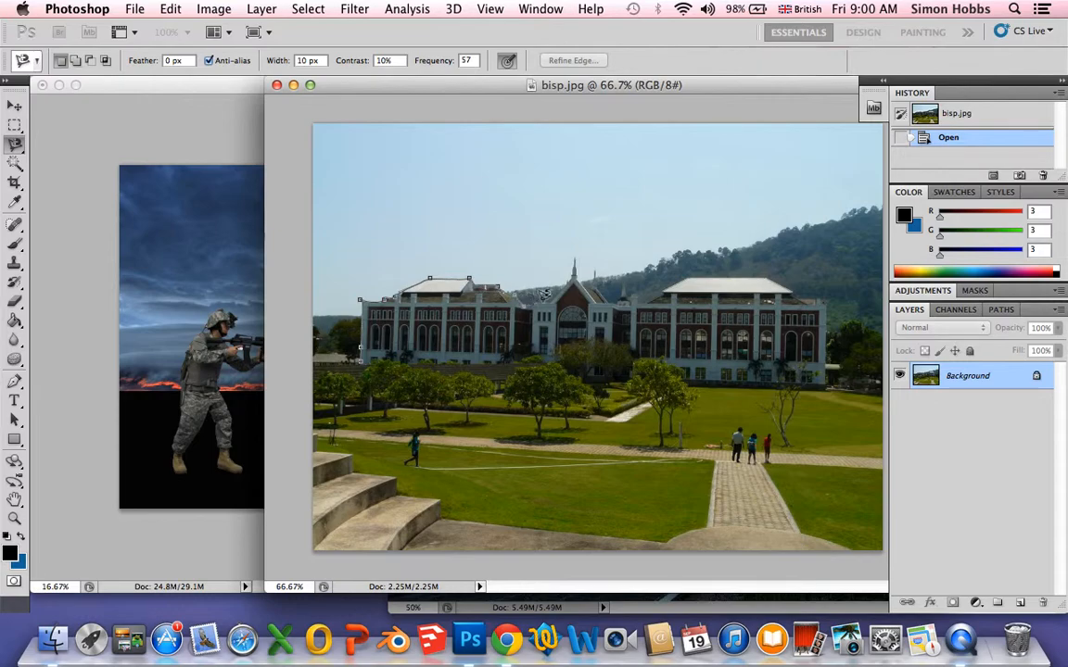
{"action": "left_click", "coordinate": [478, 174]}
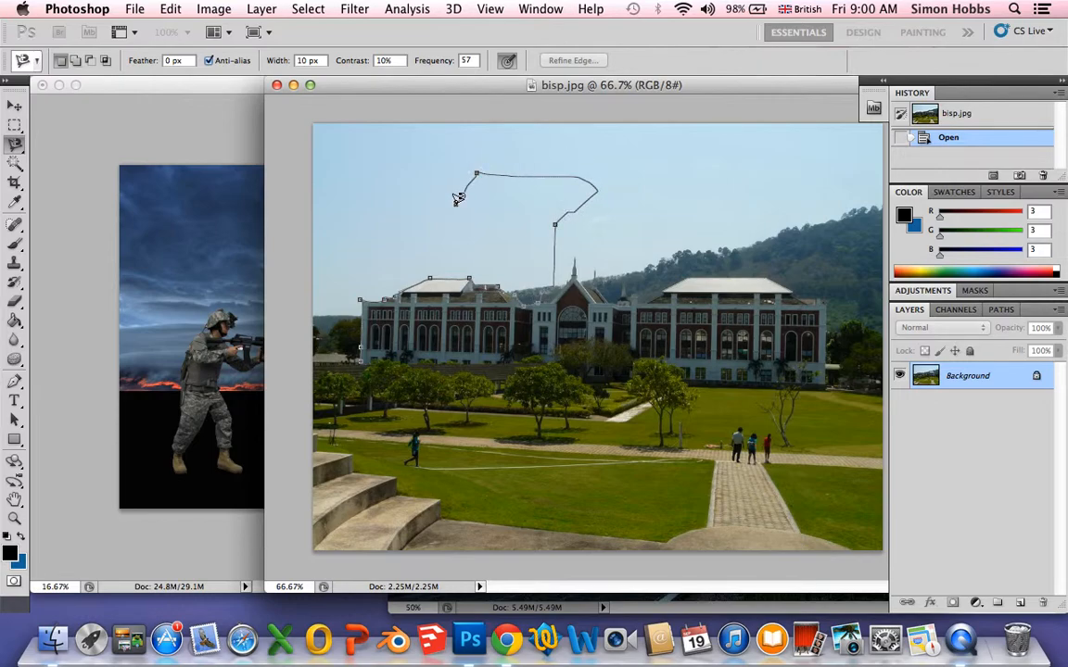
{"action": "double_click", "coordinate": [455, 207]}
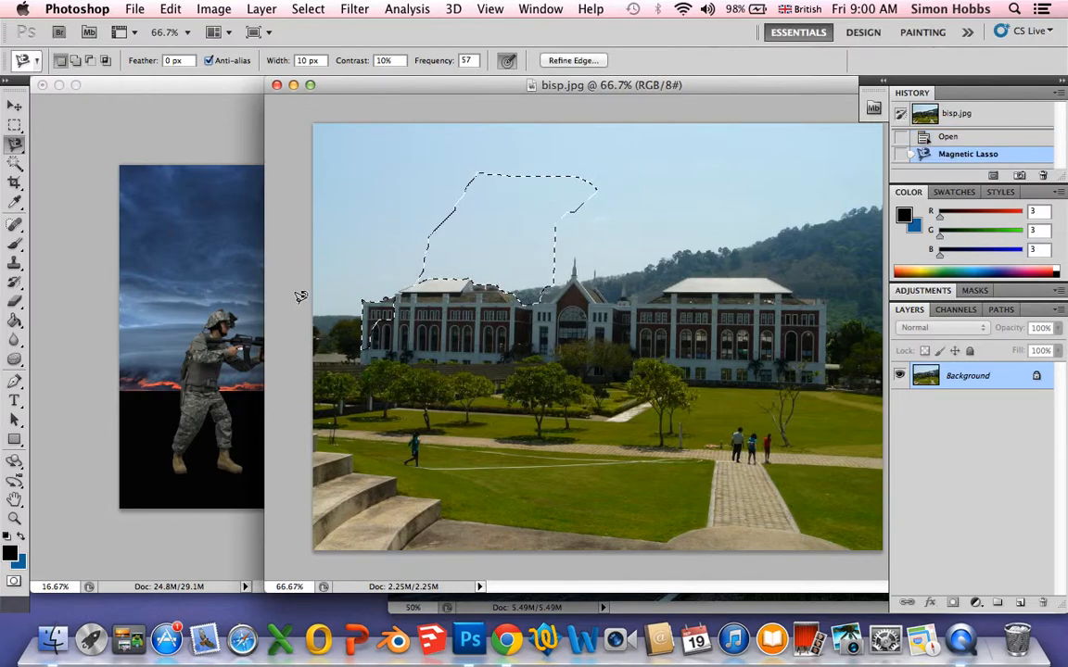
- Switch to the Quick Selection tool and revert bisp.jpg to its opened state in the history, discarding the trial selections
{"action": "left_click", "coordinate": [16, 164]}
{"action": "left_click_drag", "start_coordinate": [15, 164], "coordinate": [48, 161]}
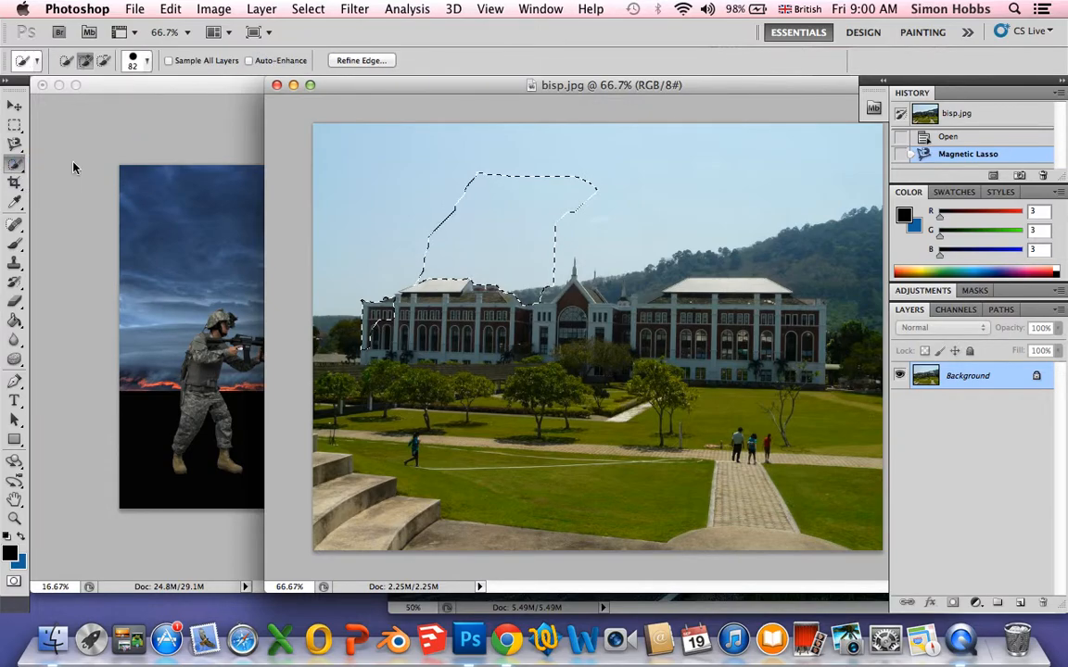
{"action": "left_click", "coordinate": [426, 320]}
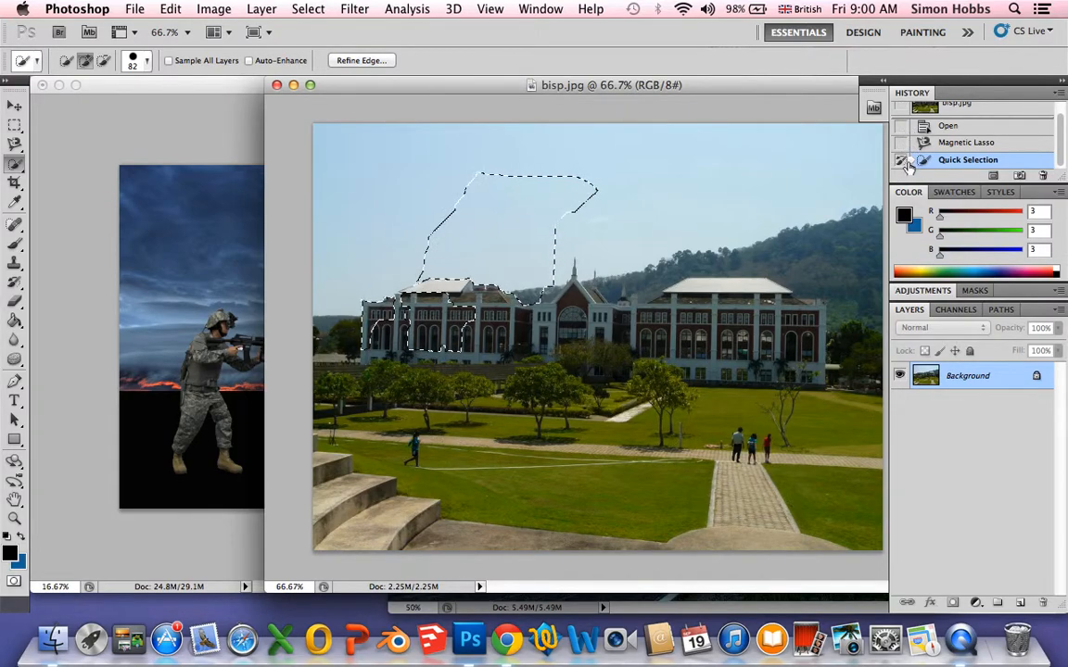
{"action": "left_click", "coordinate": [913, 142]}
{"action": "left_click", "coordinate": [913, 127]}
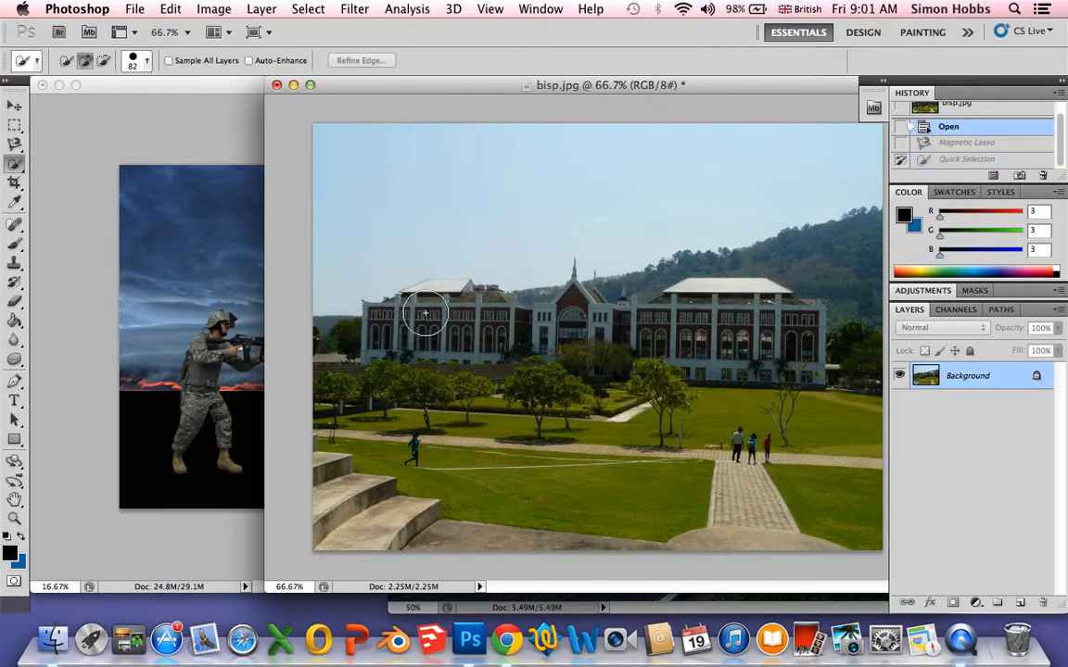
- Select the whole school building in bisp.jpg with Quick Selection, reducing the brush size to 72, and switch to the Move tool
{"action": "left_click_drag", "start_coordinate": [419, 318], "coordinate": [398, 331]}
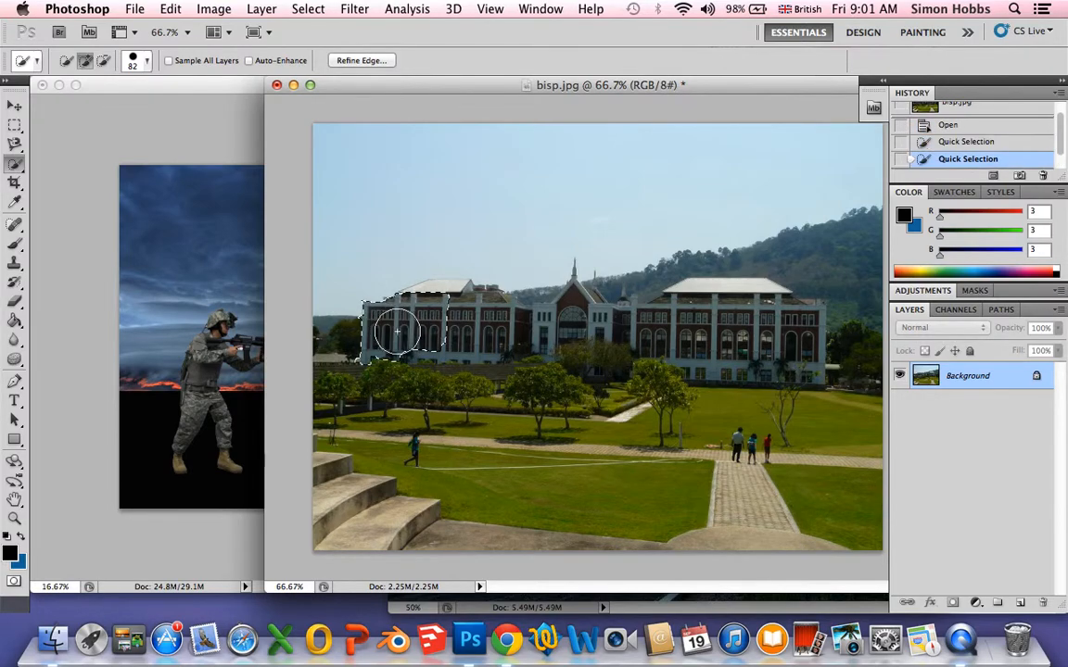
{"action": "left_click", "coordinate": [146, 63]}
{"action": "left_click", "coordinate": [121, 109]}
{"action": "left_click_drag", "start_coordinate": [122, 109], "coordinate": [114, 108]}
{"action": "left_click", "coordinate": [460, 313]}
{"action": "left_click_drag", "start_coordinate": [487, 318], "coordinate": [504, 327]}
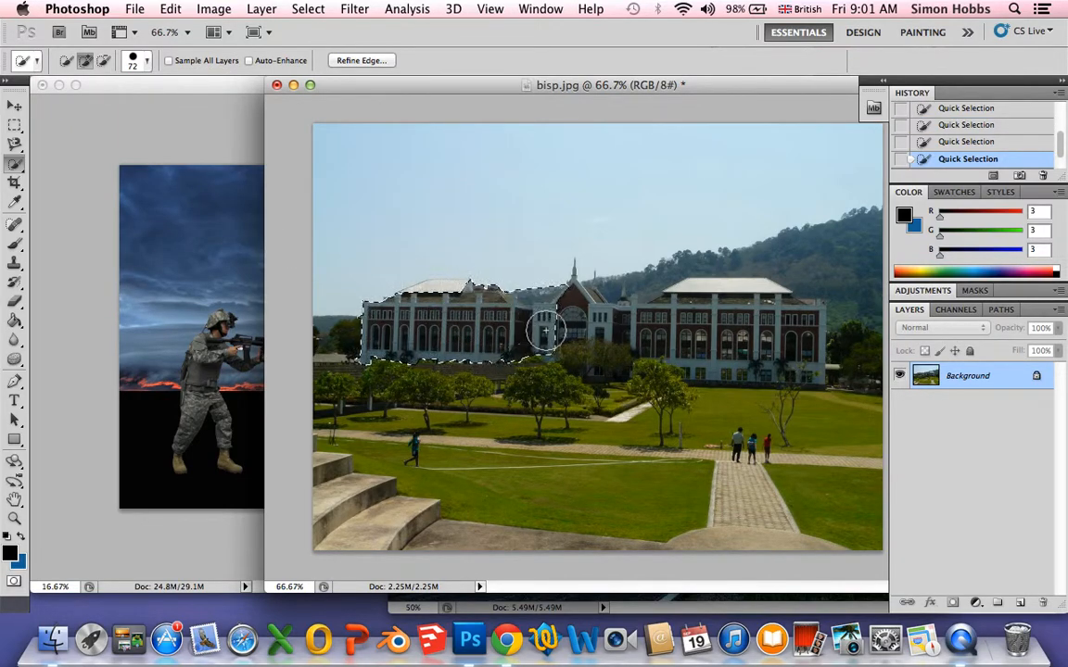
{"action": "left_click", "coordinate": [576, 325]}
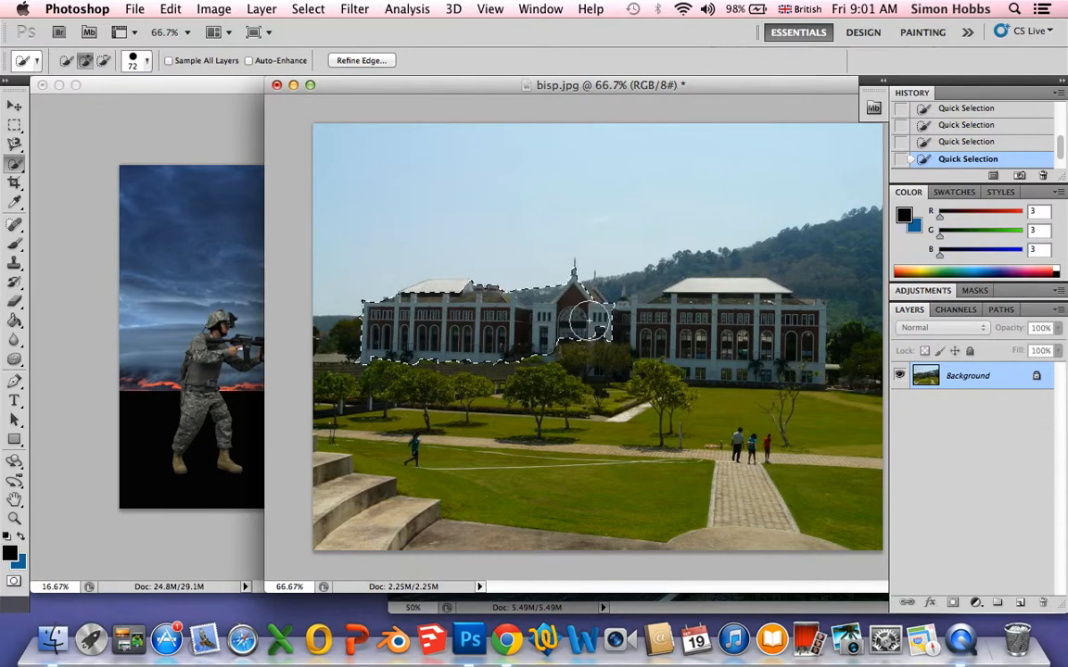
{"action": "mouse_move", "coordinate": [621, 326]}
{"action": "left_mouse_down"}
{"action": "mouse_move", "coordinate": [623, 315]}
{"action": "mouse_move", "coordinate": [706, 317]}
{"action": "mouse_move", "coordinate": [712, 346]}
{"action": "mouse_move", "coordinate": [803, 360]}
{"action": "mouse_move", "coordinate": [801, 321]}
{"action": "left_mouse_up"}
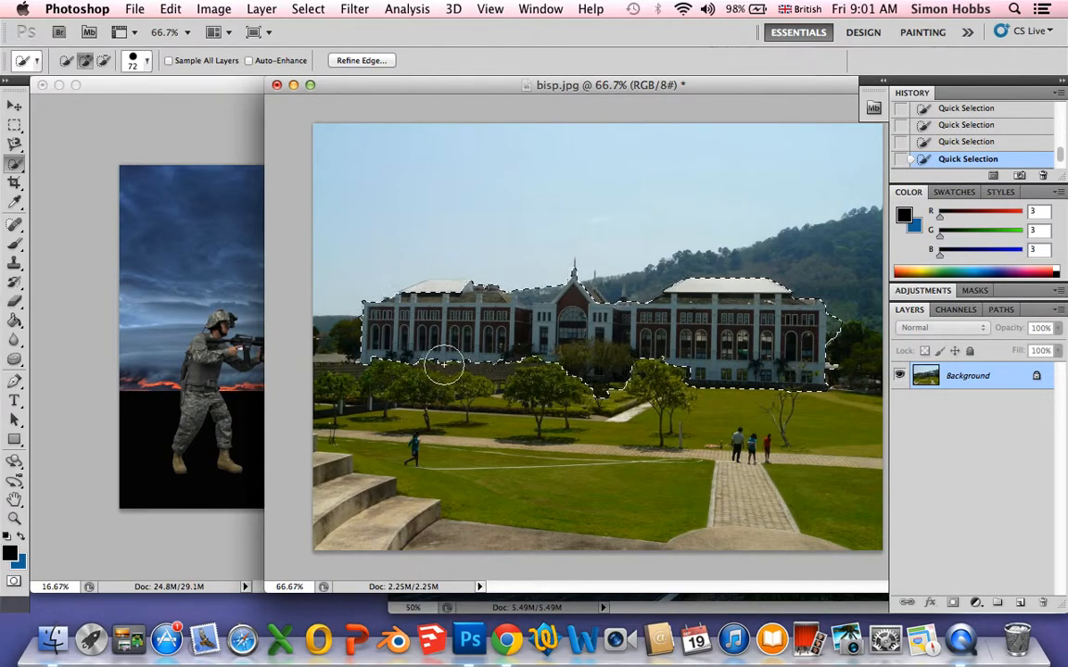
{"action": "key", "text": "v"}
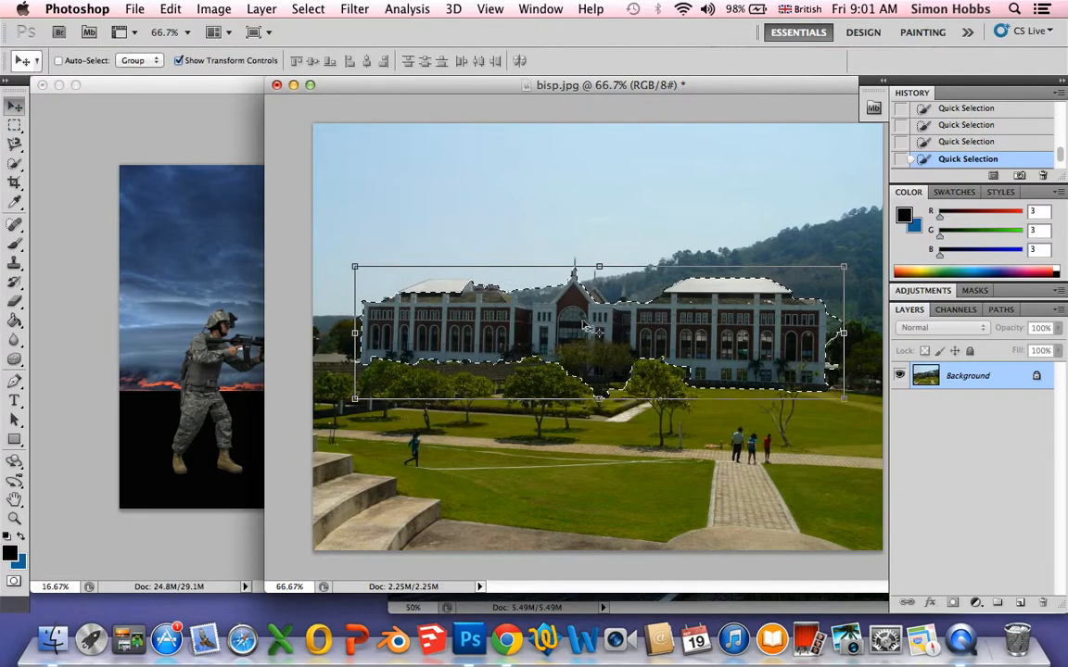
- Copy the selected school building from bisp.jpg into the poster, and close bisp.jpg without saving
{"action": "left_click_drag", "start_coordinate": [594, 335], "coordinate": [222, 267]}
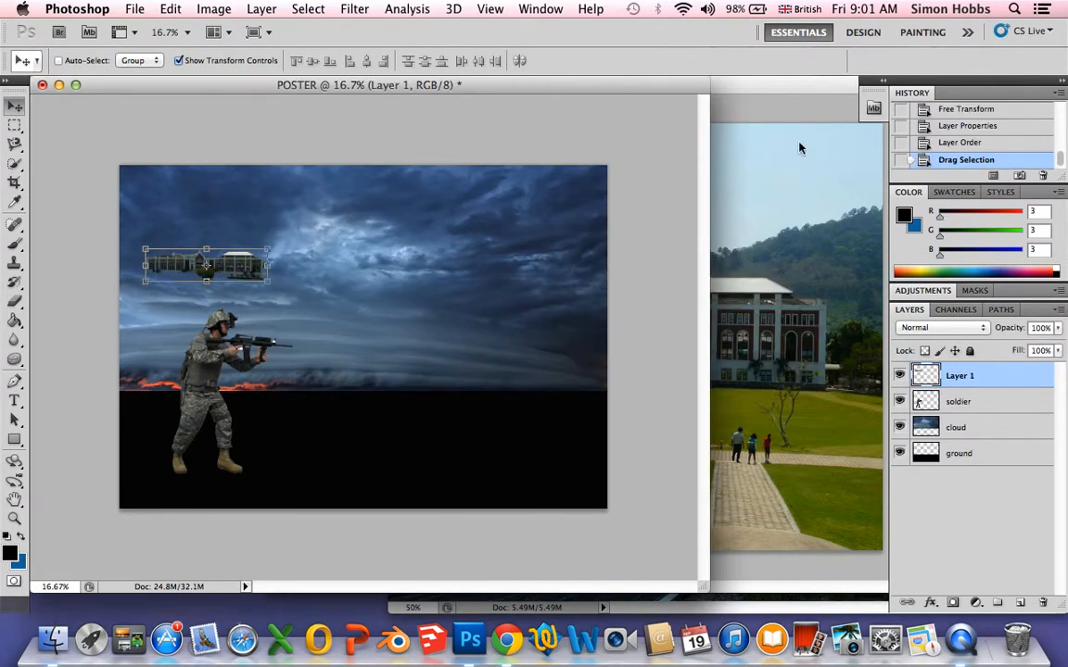
{"action": "left_click", "coordinate": [778, 89]}
{"action": "left_click", "coordinate": [276, 84]}
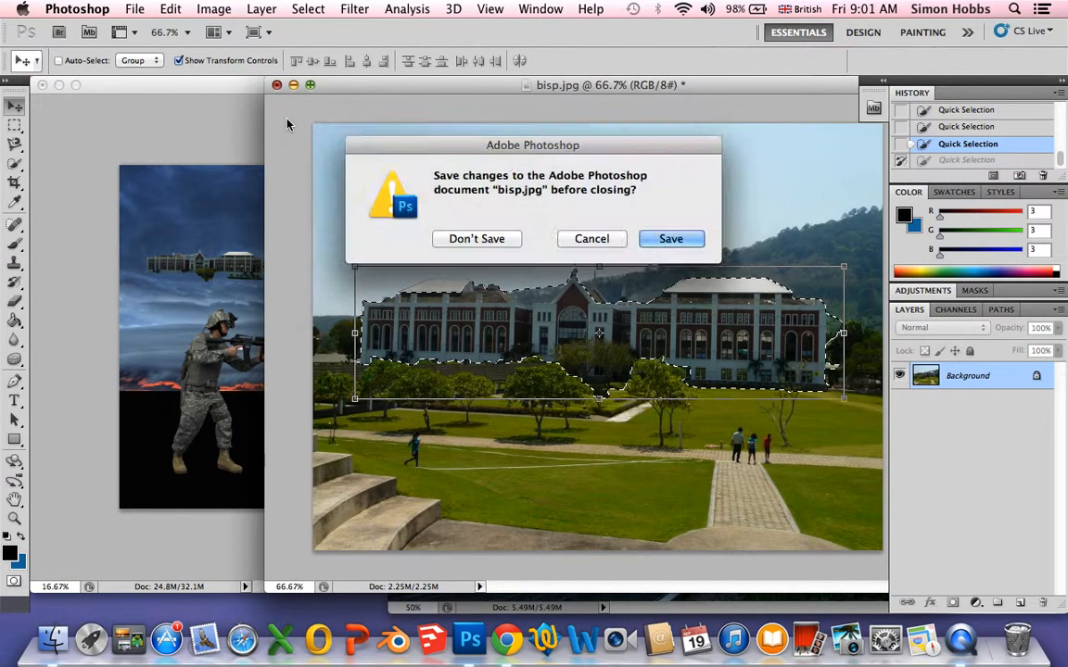
{"action": "left_click", "coordinate": [477, 244]}
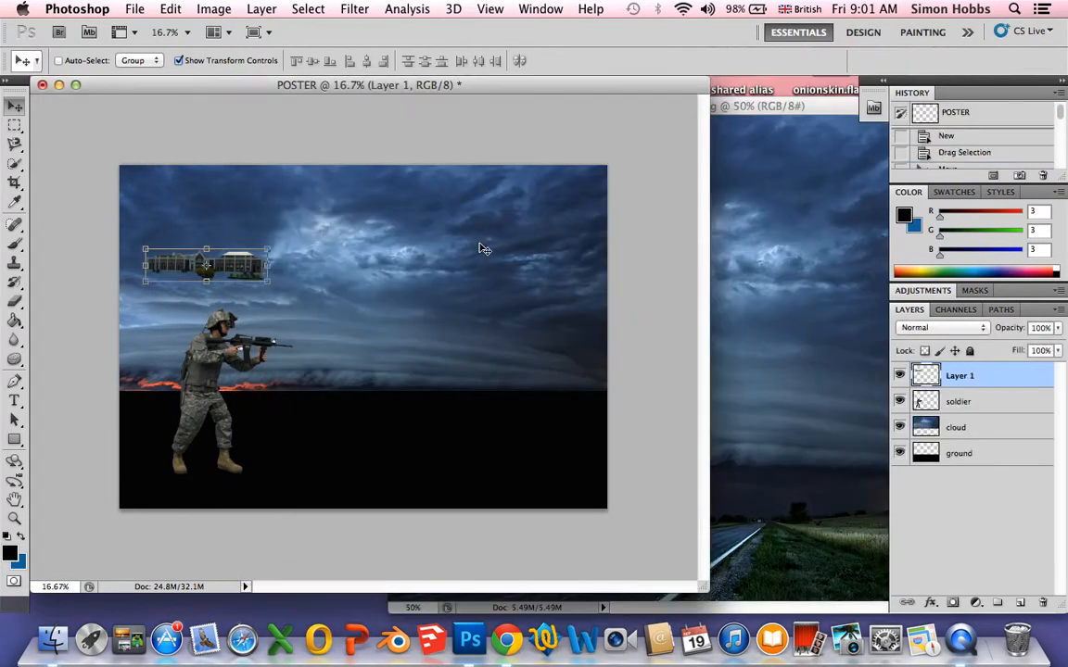
- Rename the new school building layer to "bisp"
{"action": "double_click", "coordinate": [961, 376]}
{"action": "type", "text": "bisp"}
{"action": "key", "text": "Return"}
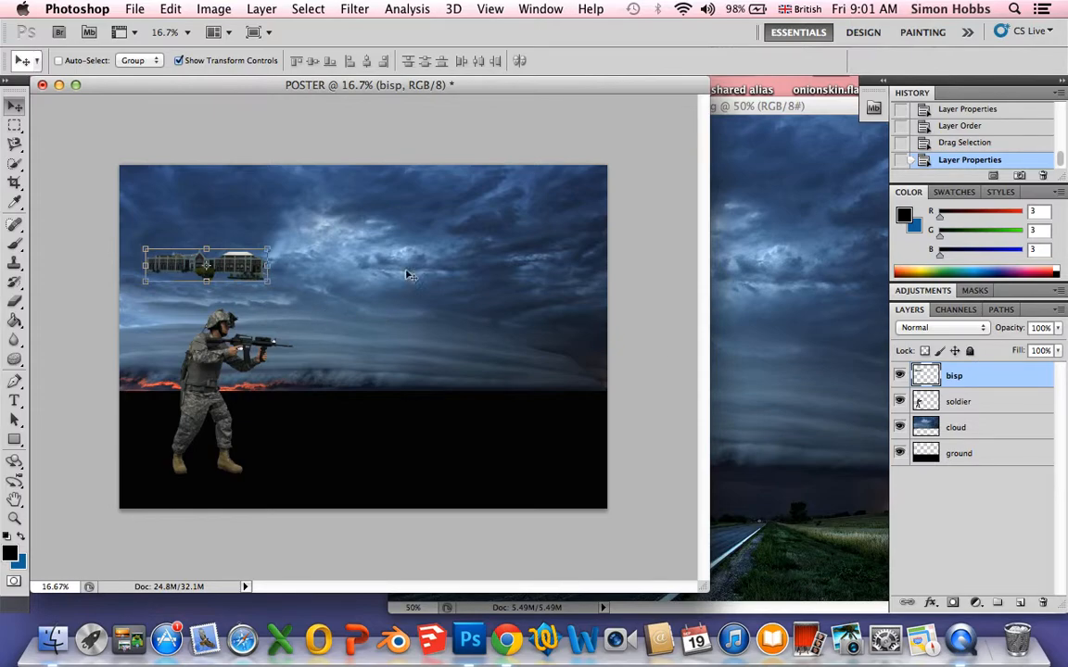
- Scale the bisp layer up proportionally to about 406% and position the building across the poster's width on the horizon
{"action": "left_click_drag", "start_coordinate": [268, 248], "coordinate": [435, 200]}
{"action": "left_click_drag", "start_coordinate": [312, 246], "coordinate": [490, 367]}
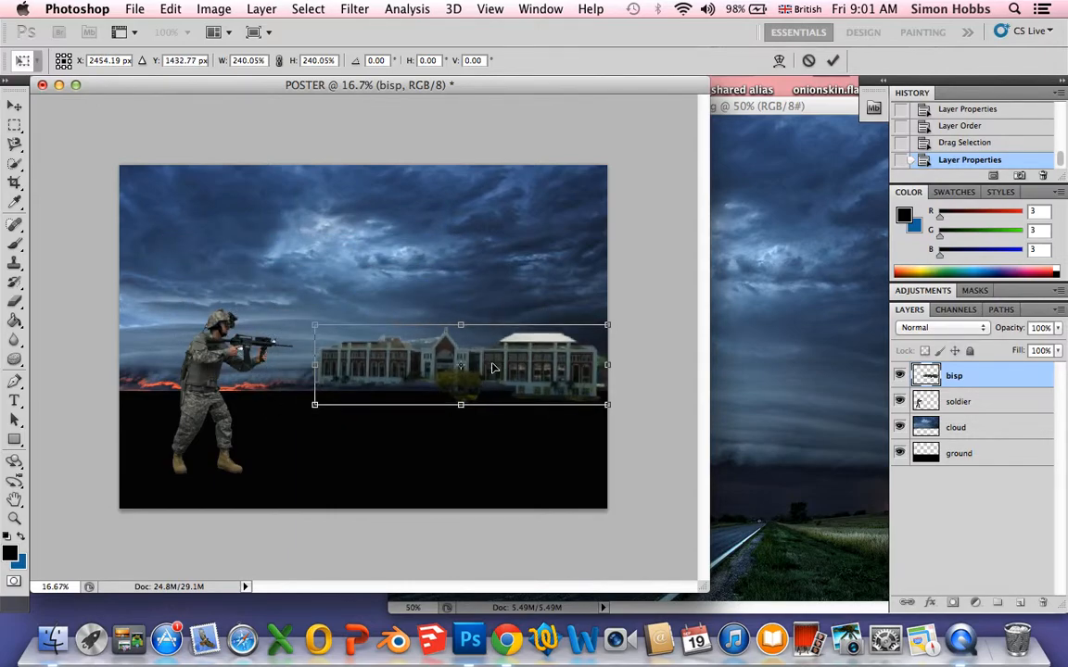
{"action": "left_click_drag", "start_coordinate": [315, 326], "coordinate": [102, 248]}
{"action": "left_click_drag", "start_coordinate": [292, 324], "coordinate": [324, 383]}
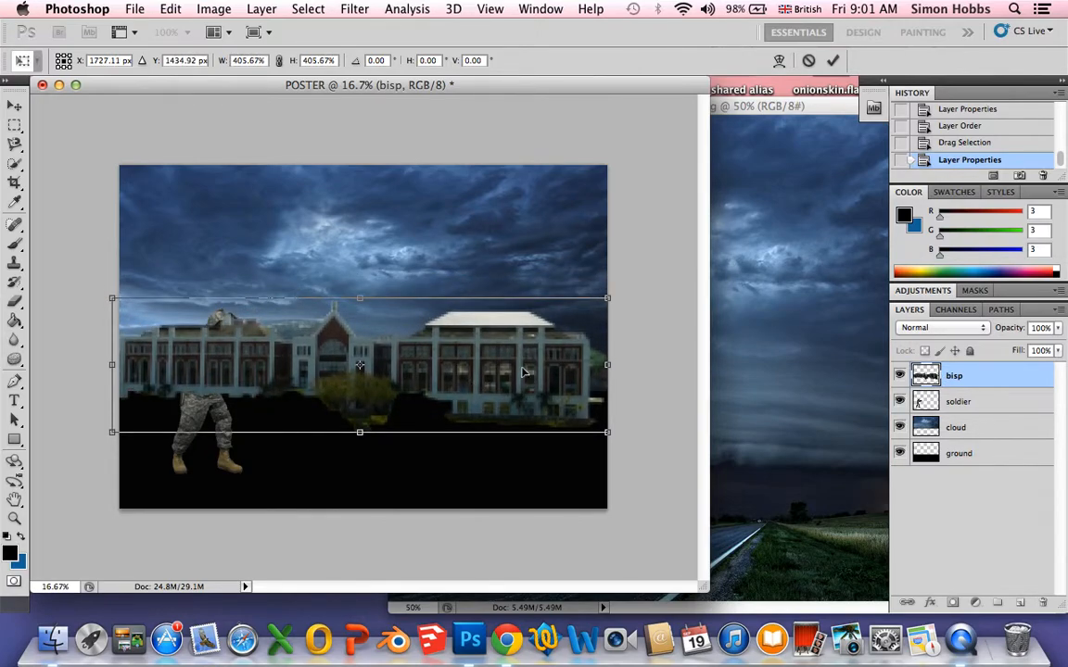
{"action": "left_click", "coordinate": [832, 60]}
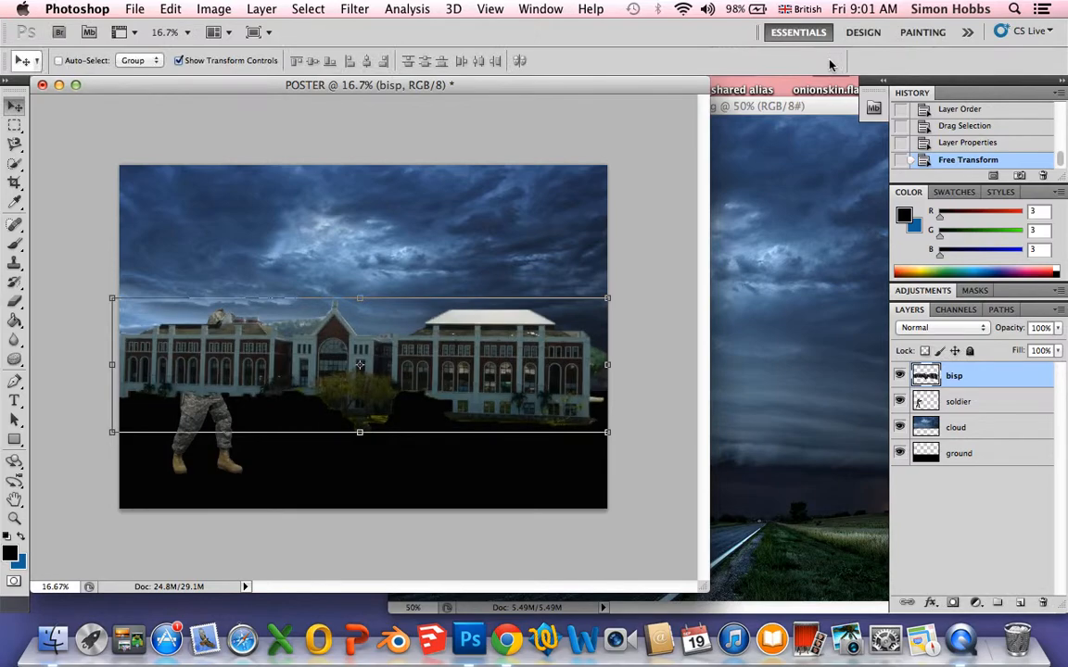
- Move the soldier layer above bisp, scale the soldier down to about 74% and place him in the poster's lower-left corner
{"action": "left_click_drag", "start_coordinate": [957, 403], "coordinate": [953, 373]}
{"action": "left_click_drag", "start_coordinate": [292, 306], "coordinate": [270, 340]}
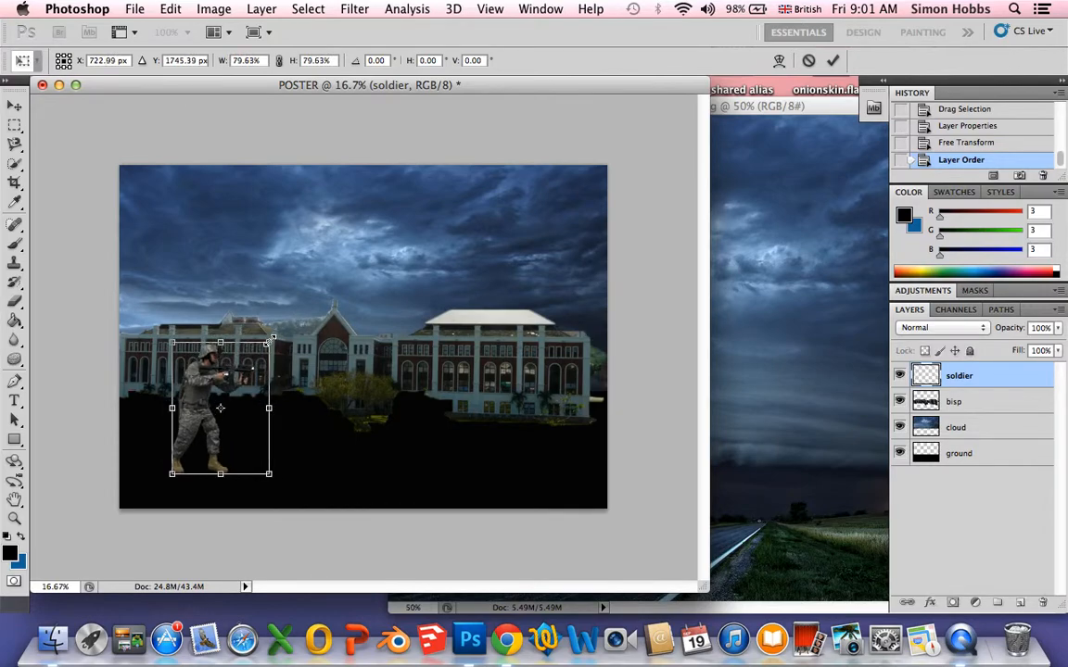
{"action": "left_click_drag", "start_coordinate": [179, 355], "coordinate": [162, 378]}
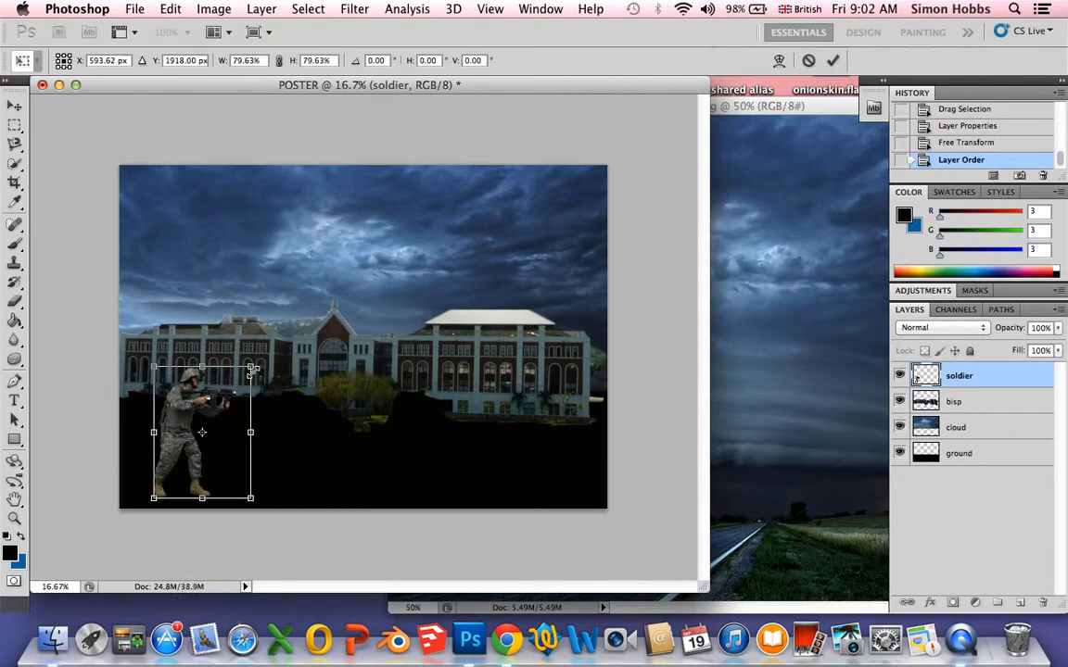
{"action": "left_click_drag", "start_coordinate": [252, 365], "coordinate": [246, 375]}
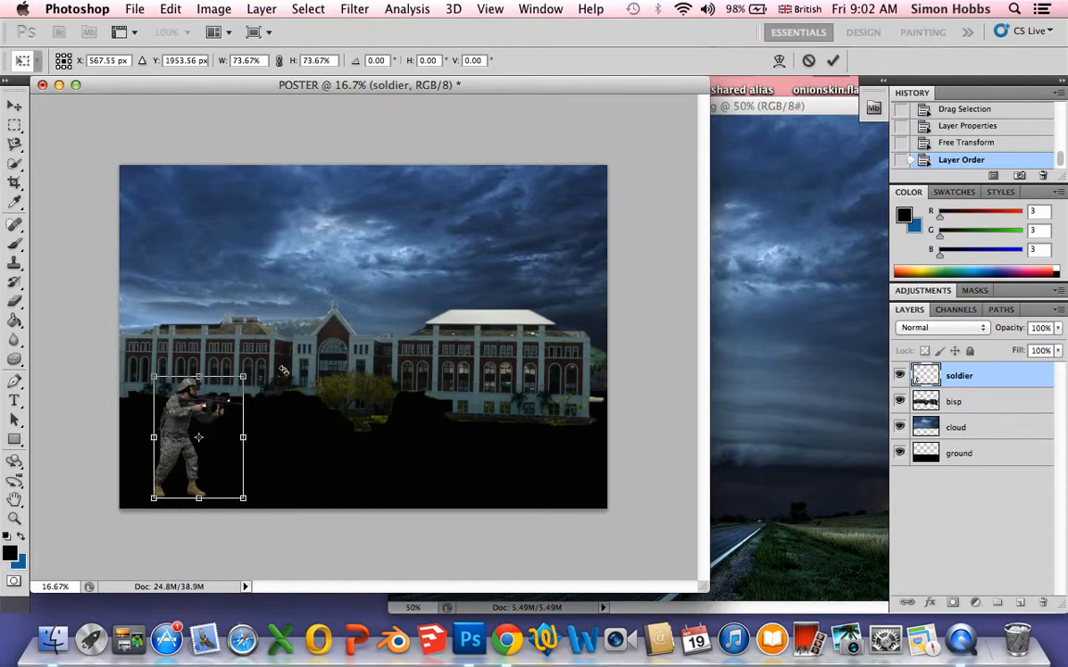
{"action": "left_click", "coordinate": [16, 110]}
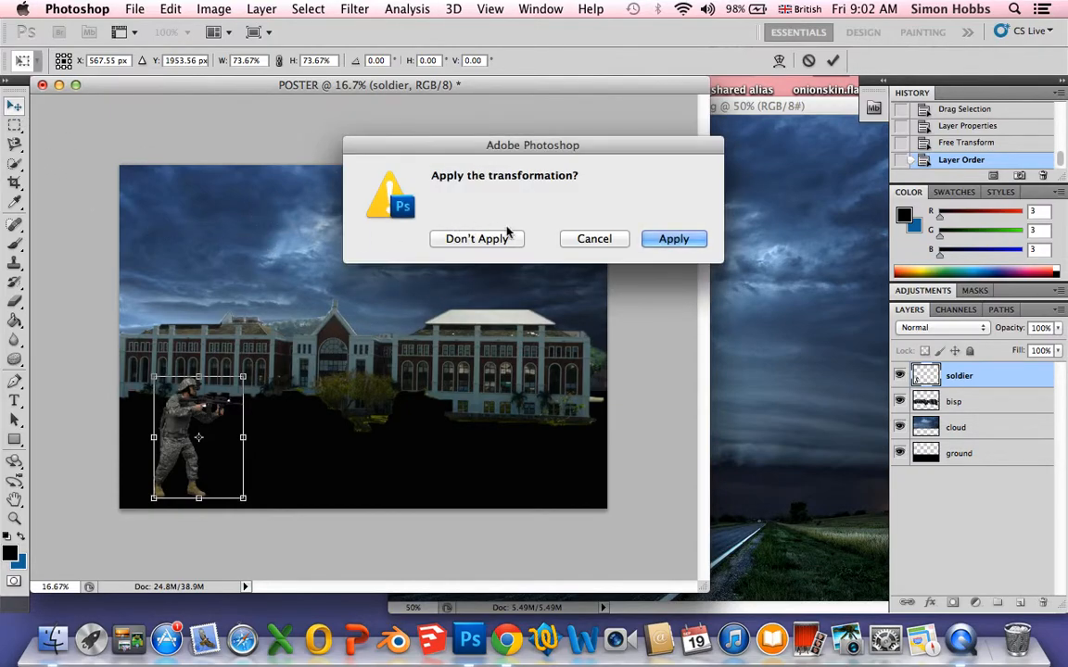
{"action": "left_click", "coordinate": [664, 241]}
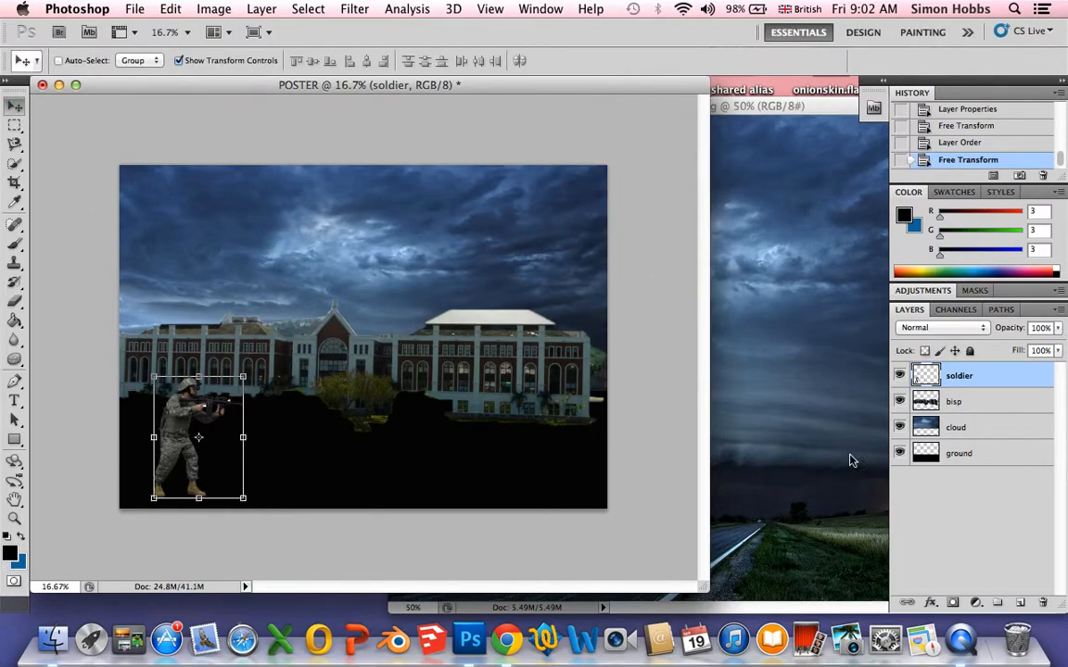
- Switch to Rectangular Marquee and convert the cloud layer to black and white with Reds -118, Yellows -79, Greens -42, Cyans -70 and reduced Magentas
{"action": "left_click", "coordinate": [15, 124]}
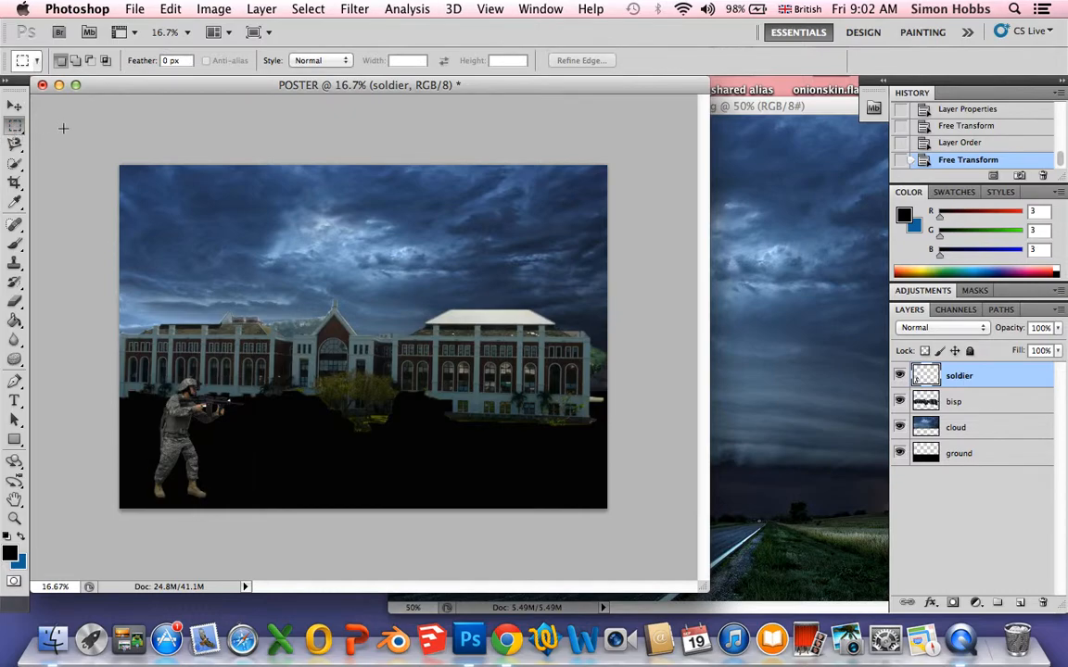
{"action": "left_click", "coordinate": [956, 427]}
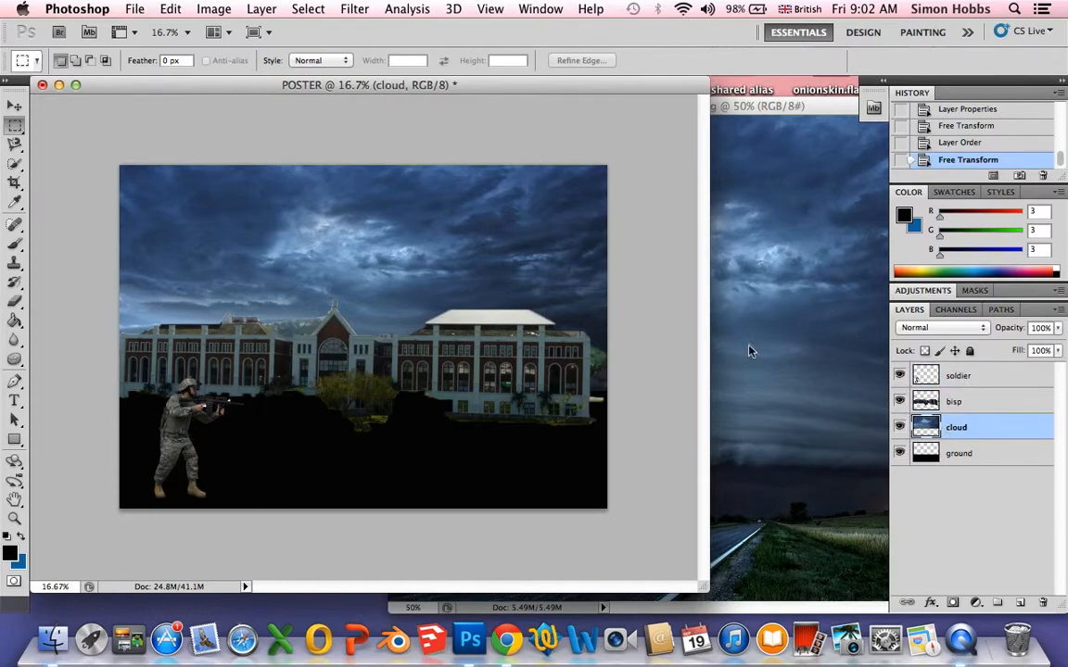
{"action": "left_click", "coordinate": [263, 9]}
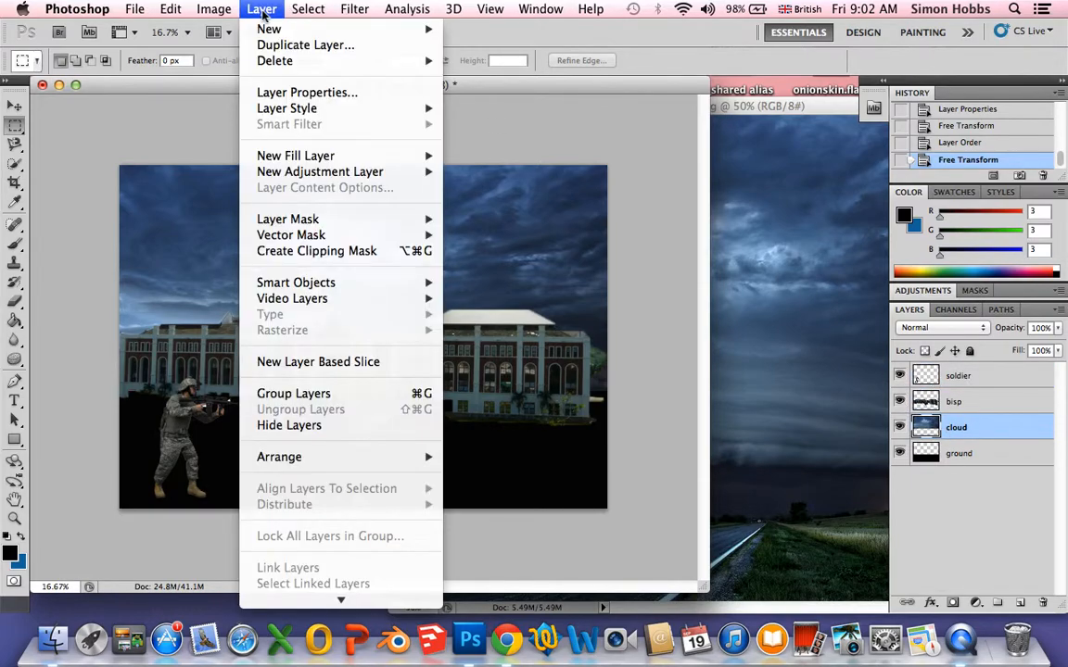
{"action": "mouse_move", "coordinate": [308, 10]}
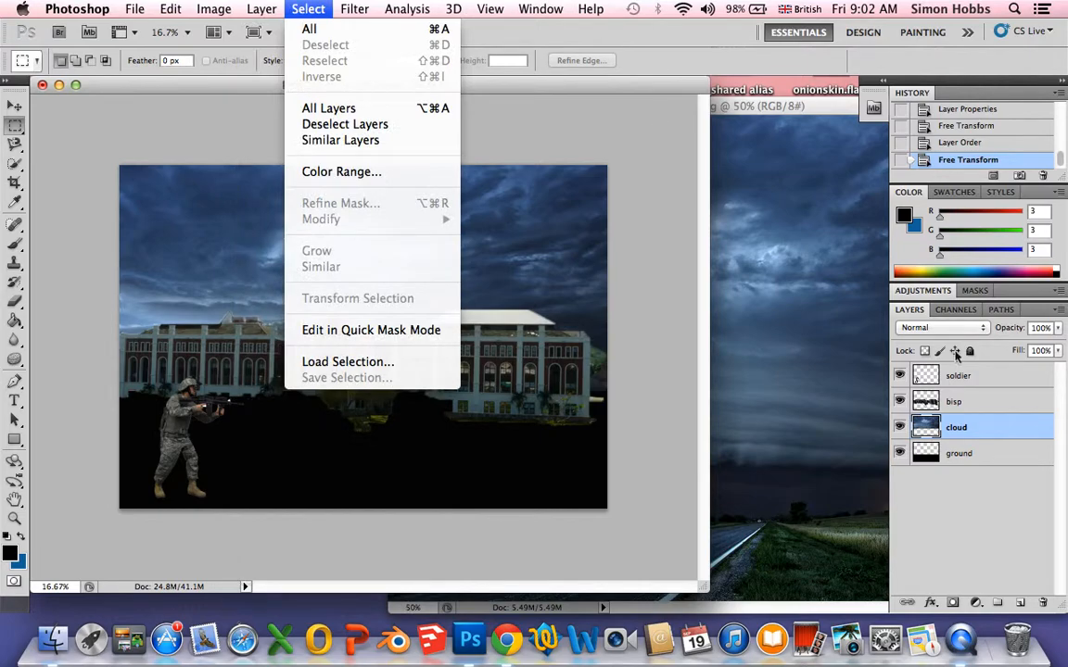
{"action": "mouse_move", "coordinate": [261, 11]}
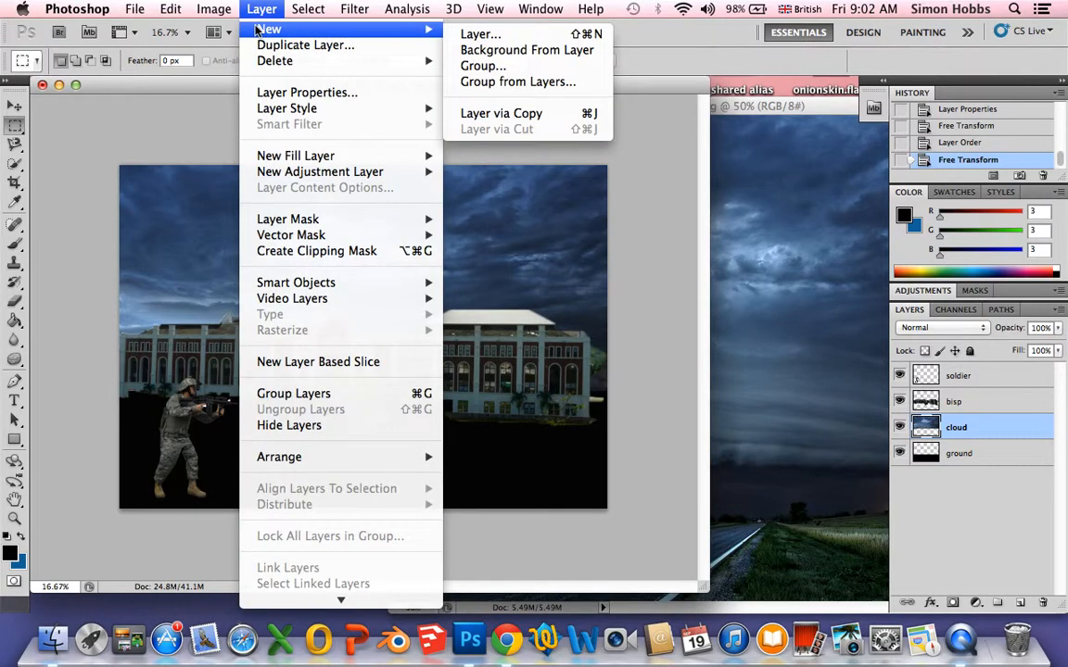
{"action": "mouse_move", "coordinate": [210, 16]}
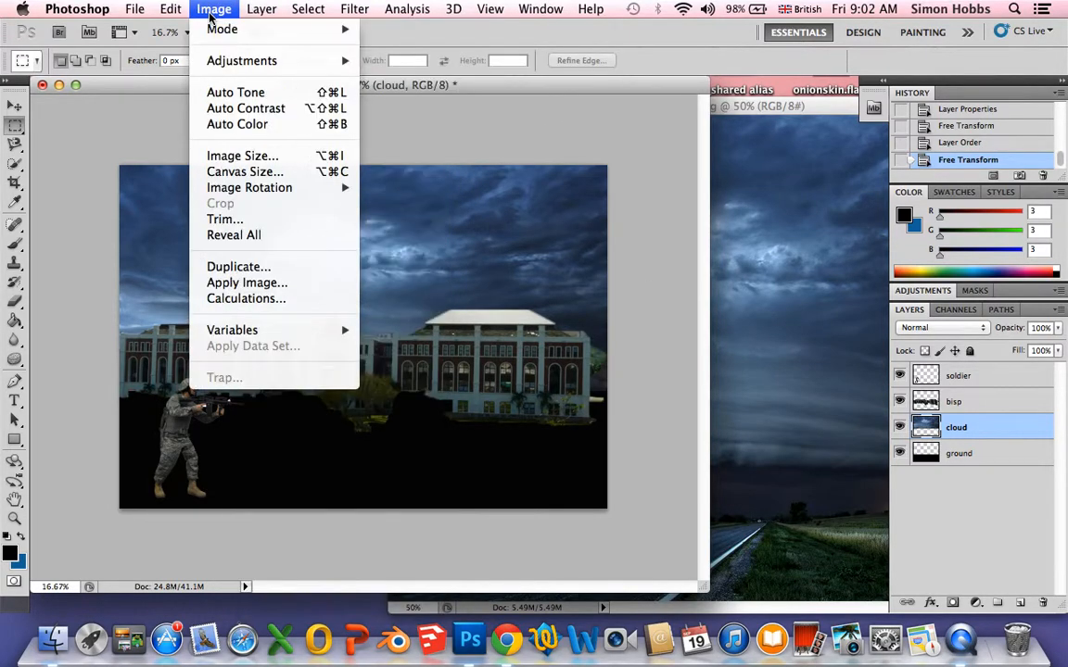
{"action": "mouse_move", "coordinate": [224, 66]}
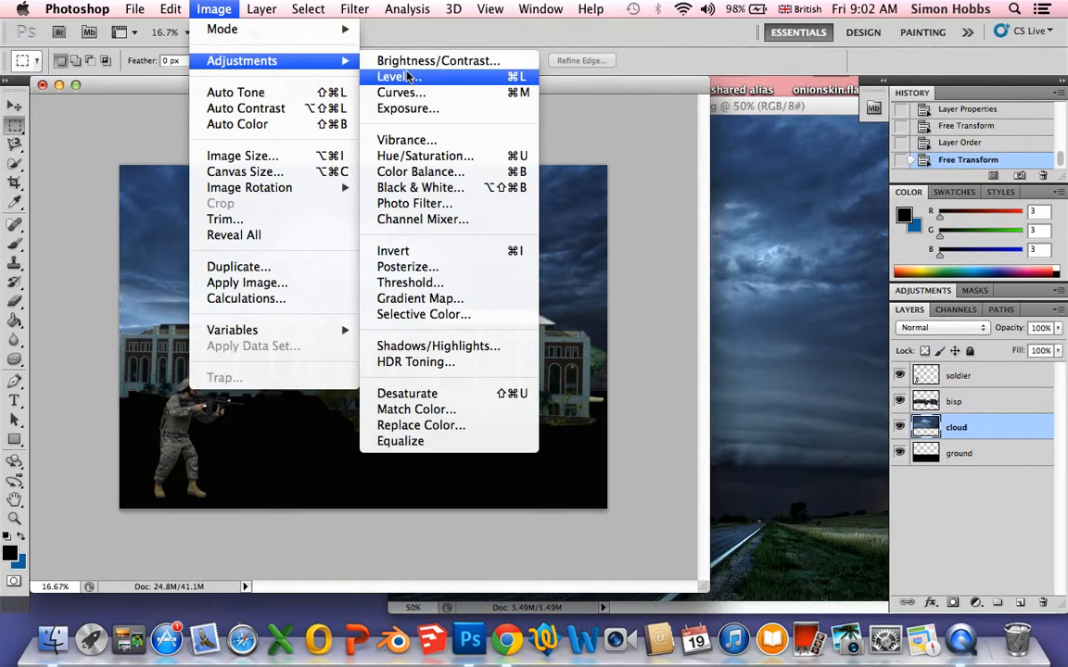
{"action": "left_click", "coordinate": [417, 189]}
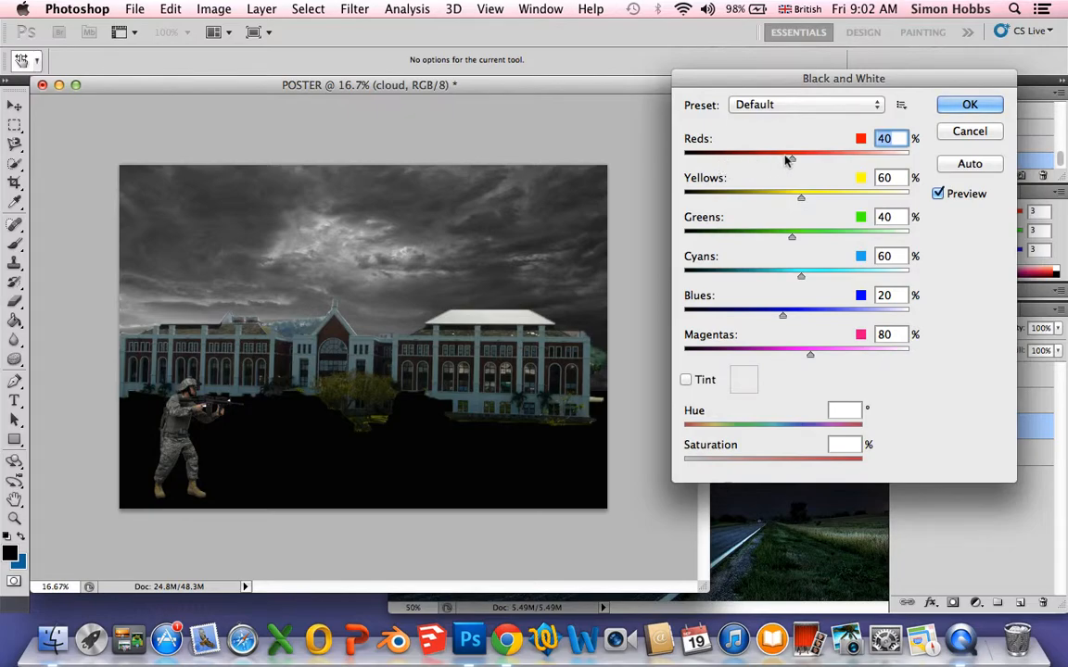
{"action": "left_click_drag", "start_coordinate": [792, 159], "coordinate": [721, 160]}
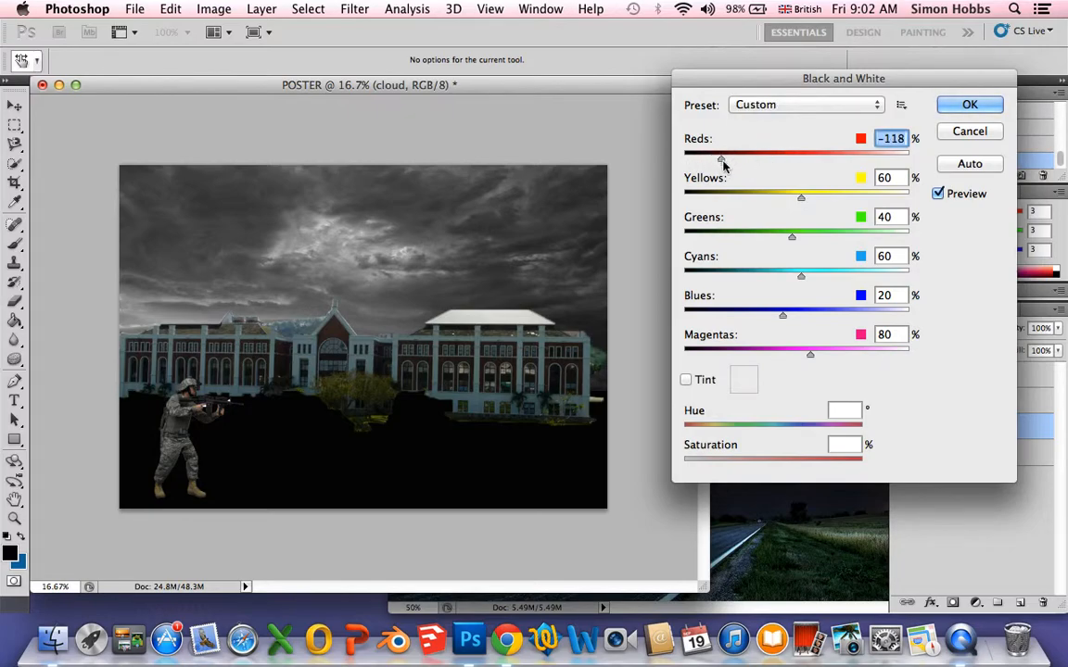
{"action": "left_click_drag", "start_coordinate": [801, 199], "coordinate": [739, 200]}
{"action": "left_click_drag", "start_coordinate": [791, 237], "coordinate": [755, 238]}
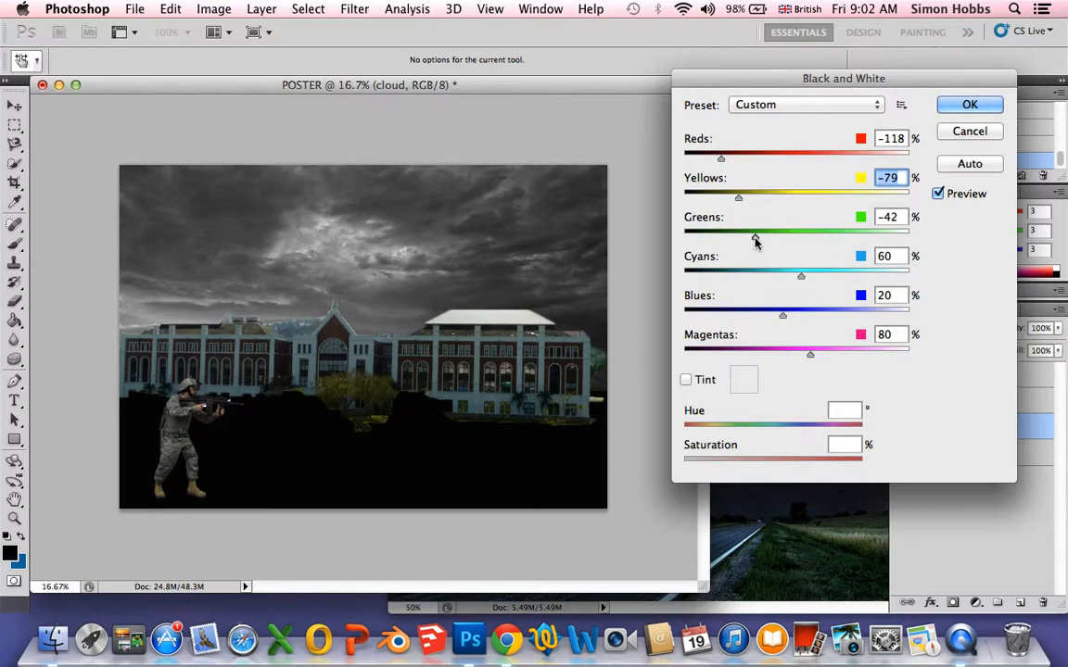
{"action": "left_click_drag", "start_coordinate": [798, 279], "coordinate": [742, 278]}
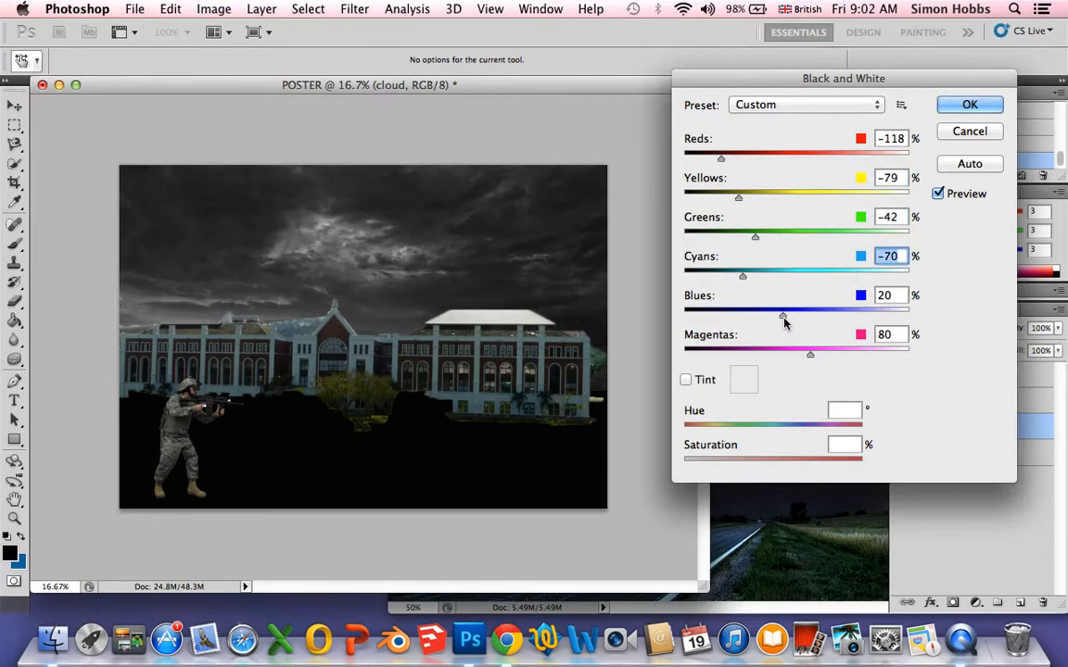
{"action": "left_click_drag", "start_coordinate": [807, 353], "coordinate": [767, 358]}
{"action": "left_click", "coordinate": [969, 104]}
- Convert the bisp layer to black and white with Yellows at -64, Cyans at -57 and reduced Magentas
{"action": "left_click", "coordinate": [936, 401]}
{"action": "left_click", "coordinate": [225, 8]}
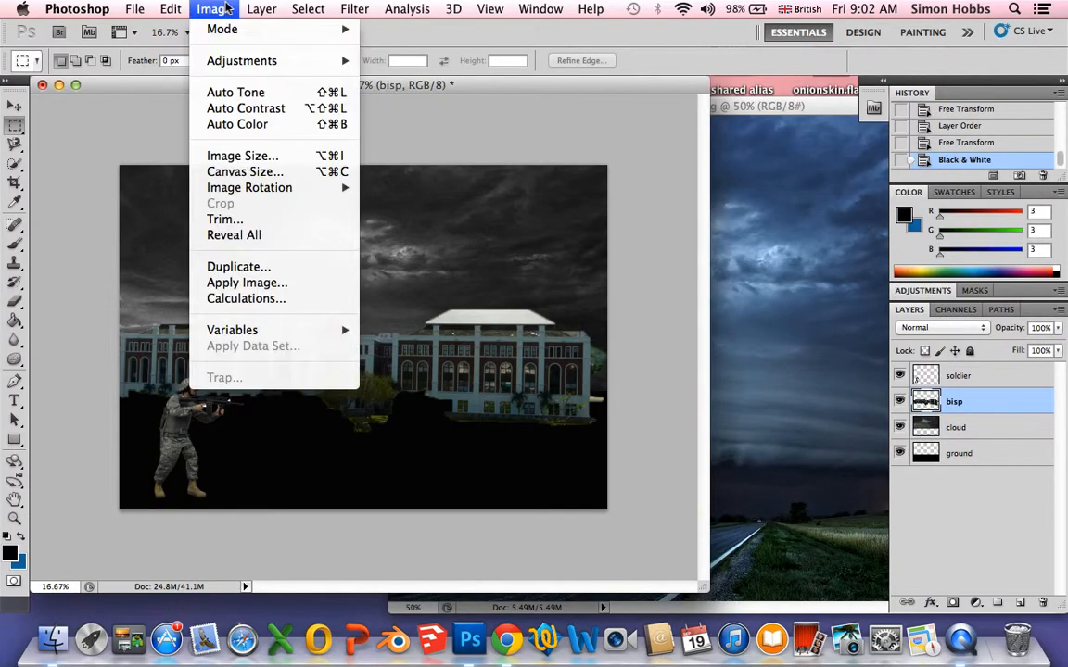
{"action": "mouse_move", "coordinate": [221, 60]}
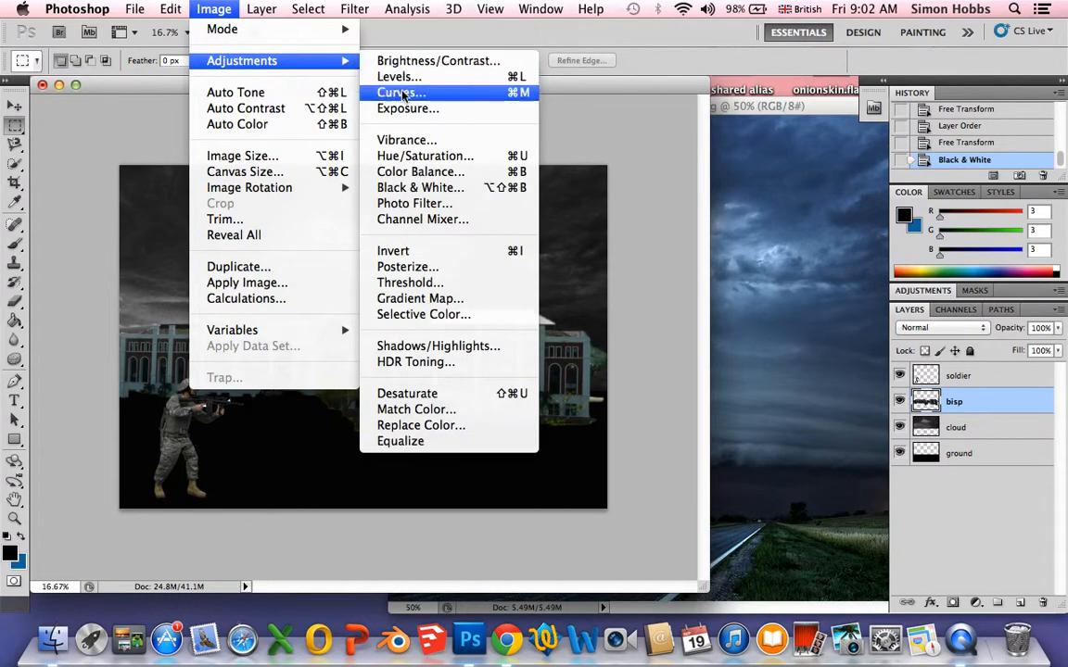
{"action": "left_click", "coordinate": [373, 185]}
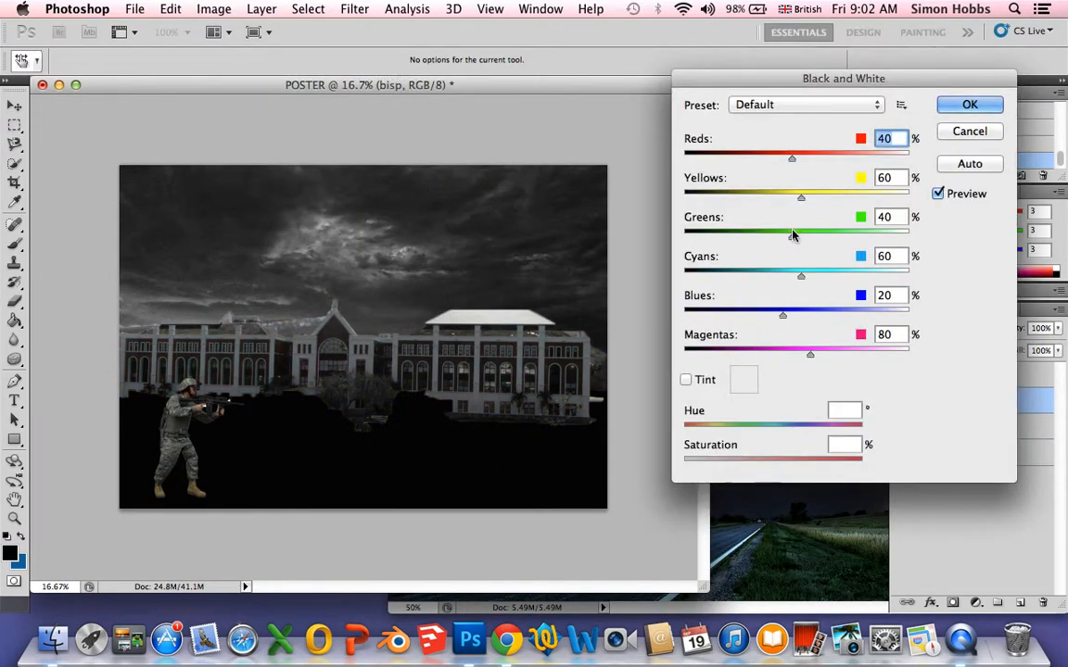
{"action": "left_click_drag", "start_coordinate": [801, 197], "coordinate": [745, 200]}
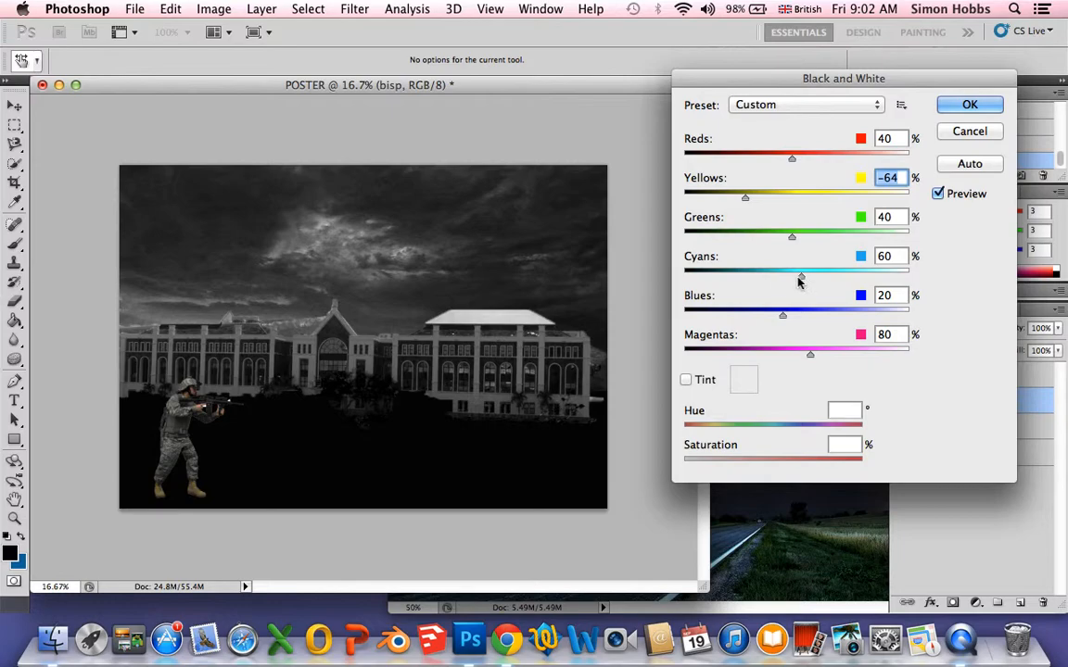
{"action": "left_click_drag", "start_coordinate": [800, 276], "coordinate": [748, 276]}
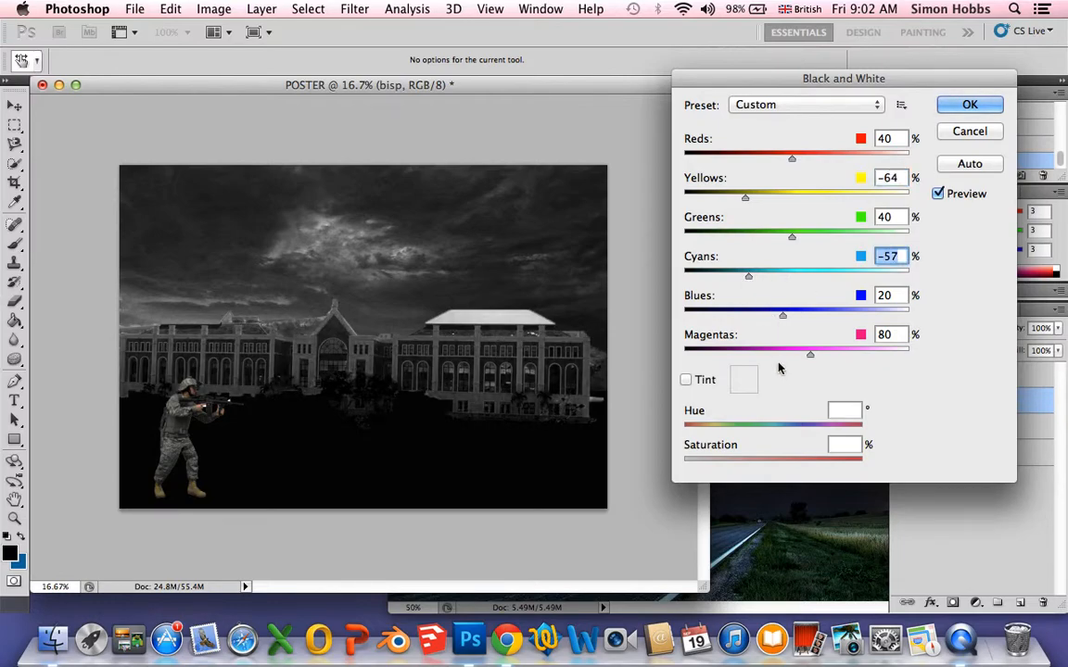
{"action": "left_click_drag", "start_coordinate": [810, 354], "coordinate": [774, 355]}
{"action": "left_click", "coordinate": [964, 106]}
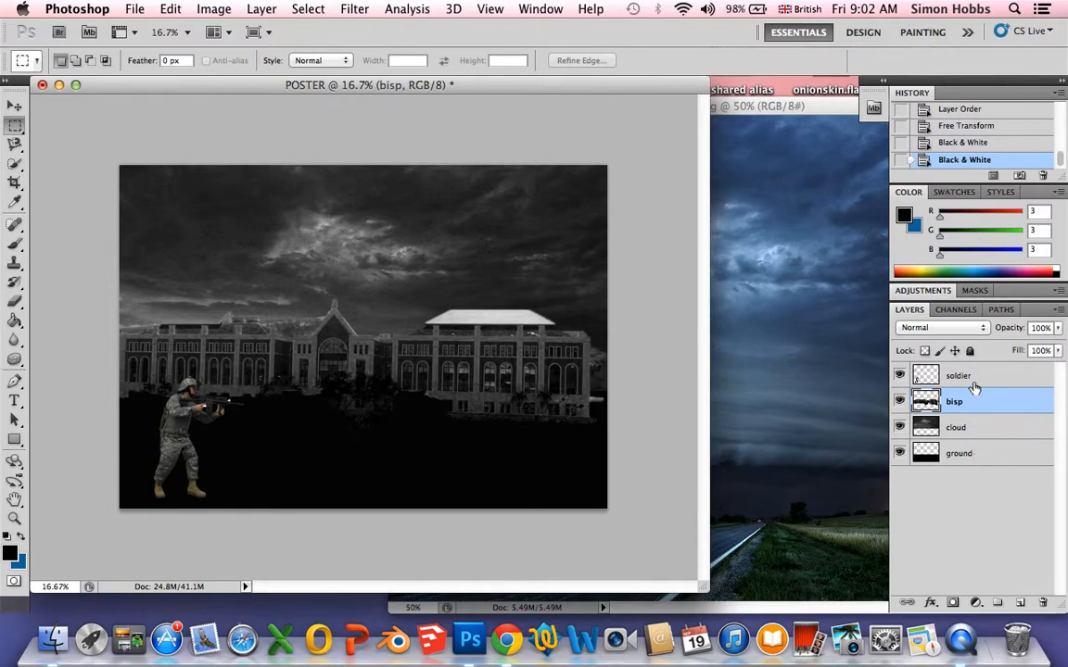
- Convert the soldier layer to black and white with Reds -14, Yellows -72, Cyans -87, Blues -35 and Magentas 8
{"action": "left_click", "coordinate": [927, 375]}
{"action": "left_click", "coordinate": [212, 12]}
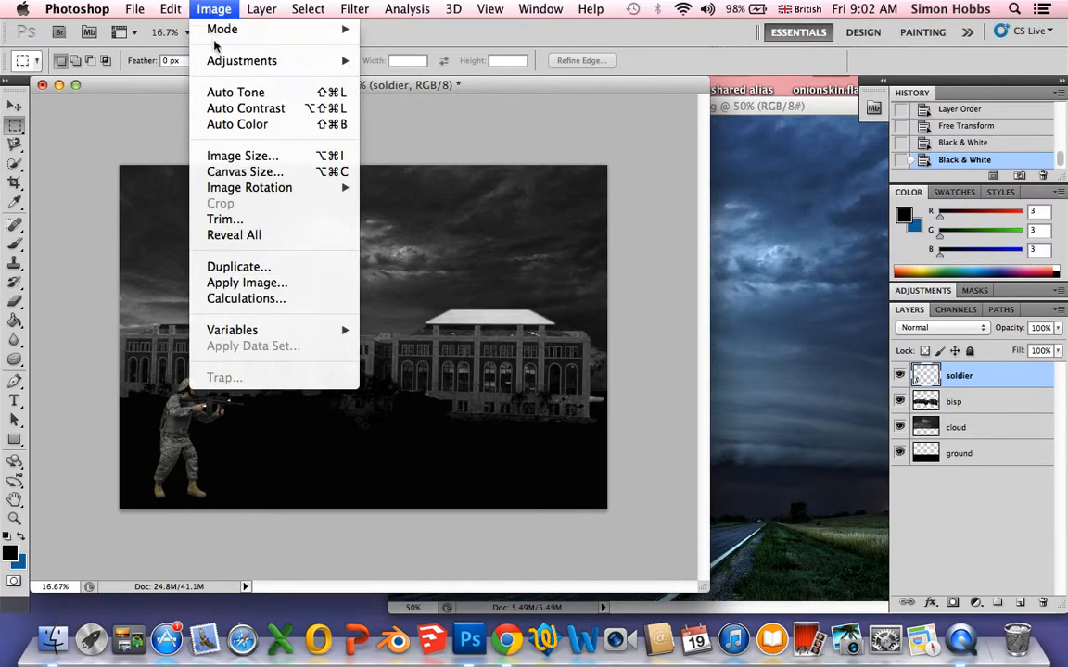
{"action": "mouse_move", "coordinate": [209, 62]}
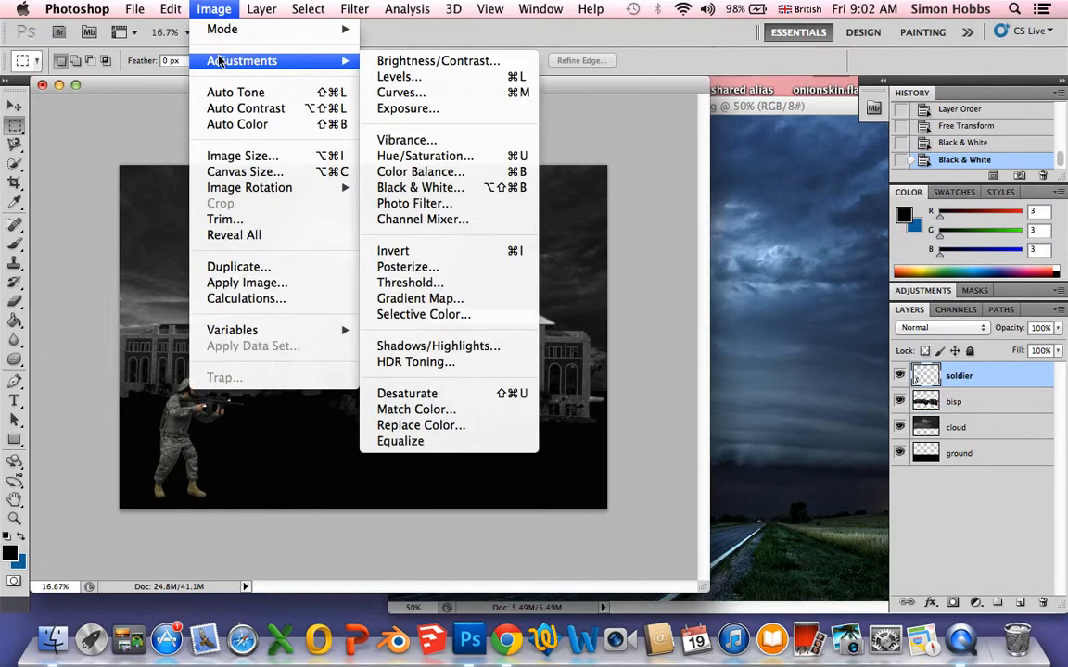
{"action": "left_click", "coordinate": [419, 188]}
{"action": "left_click_drag", "start_coordinate": [792, 159], "coordinate": [767, 159]}
{"action": "left_click_drag", "start_coordinate": [799, 198], "coordinate": [741, 198]}
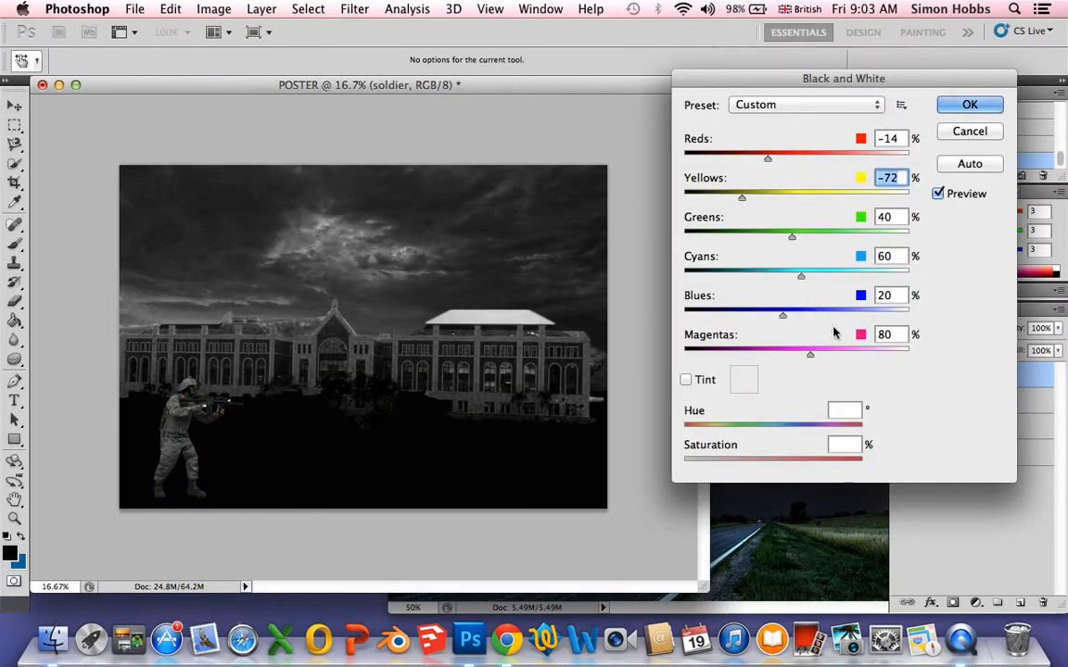
{"action": "left_click_drag", "start_coordinate": [810, 354], "coordinate": [758, 318]}
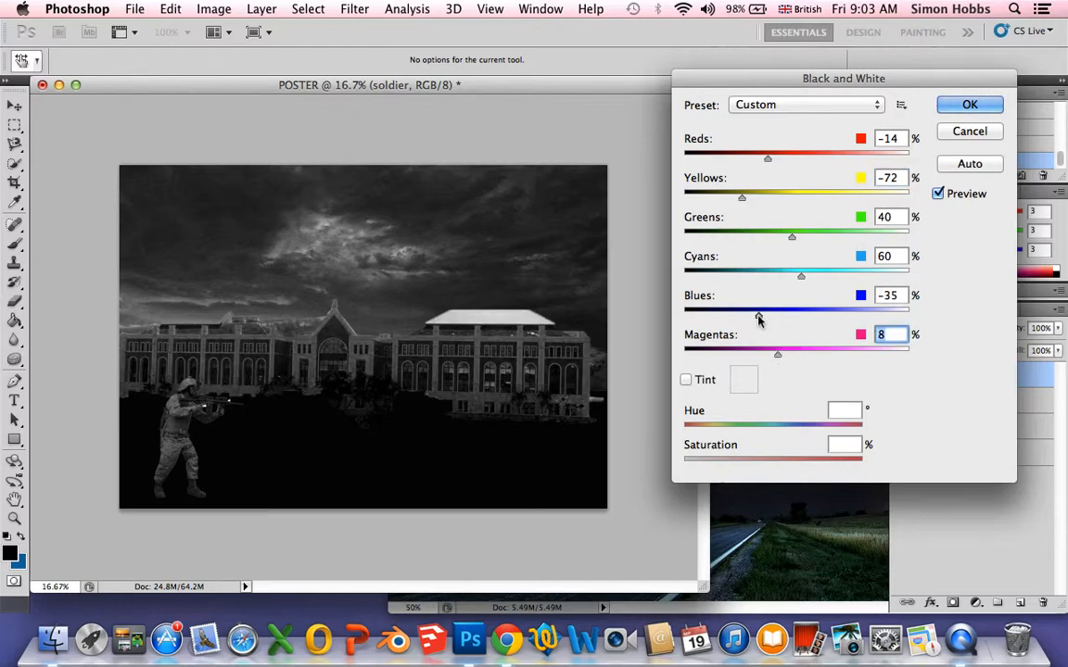
{"action": "left_click_drag", "start_coordinate": [801, 276], "coordinate": [735, 276]}
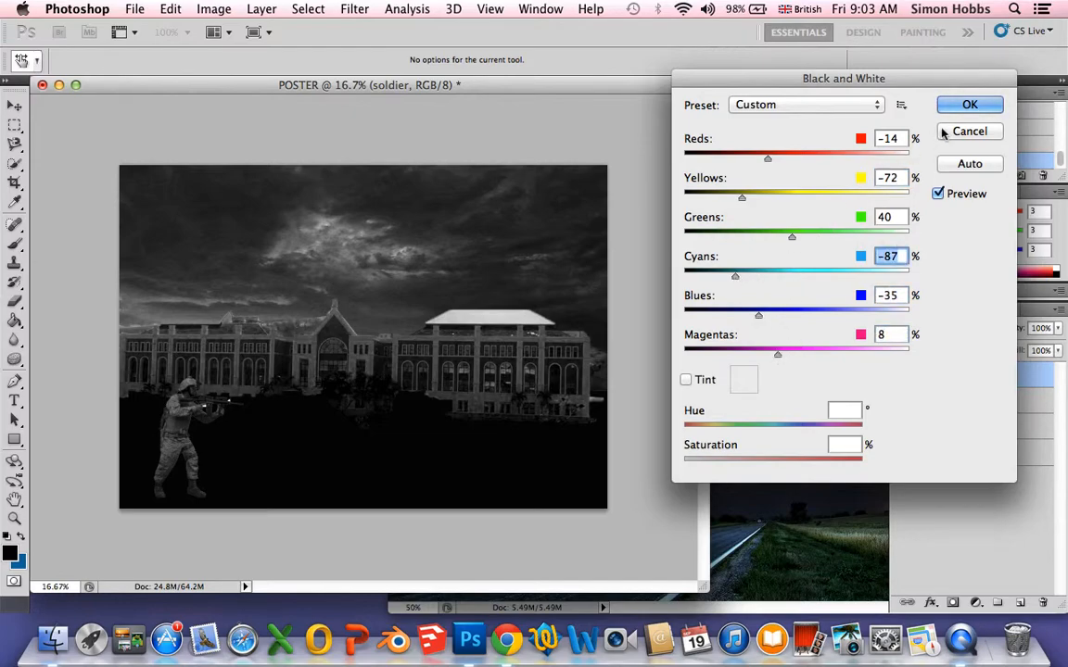
{"action": "left_click", "coordinate": [962, 104]}
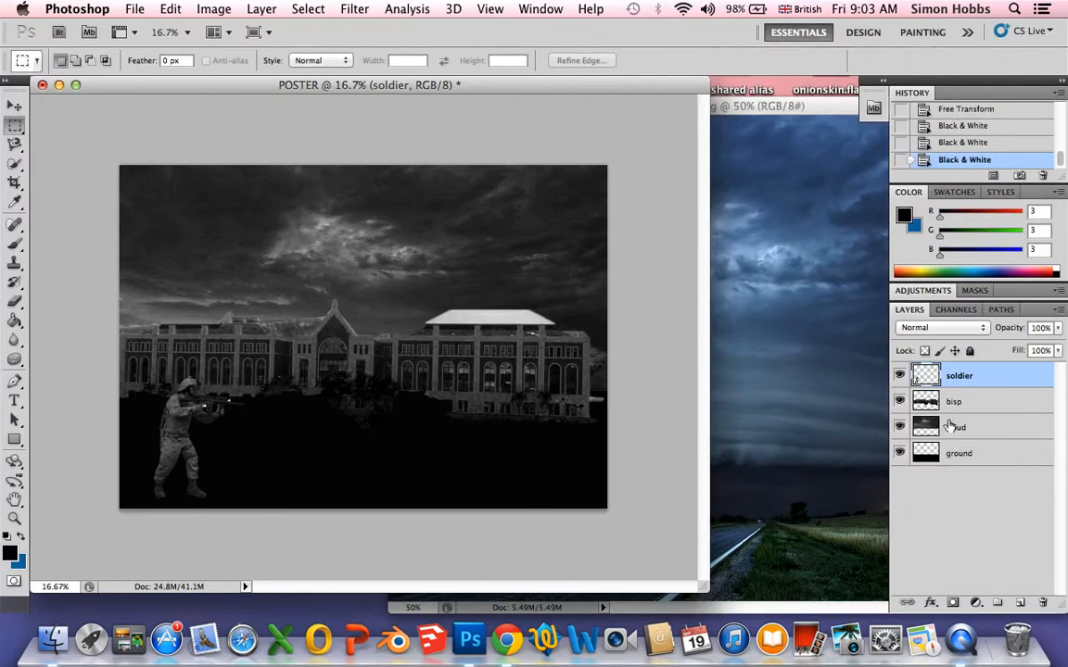
- Add a new layer above the soldier layer and name it ground2
{"action": "left_click", "coordinate": [1020, 604]}
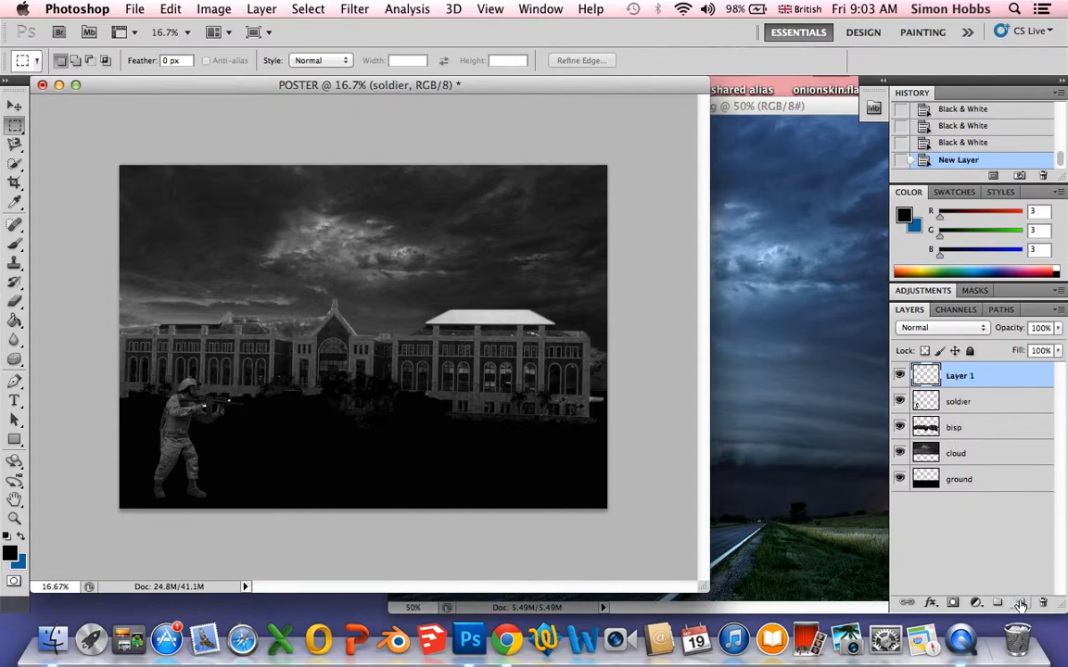
{"action": "double_click", "coordinate": [960, 376]}
{"action": "type", "text": "ground2"}
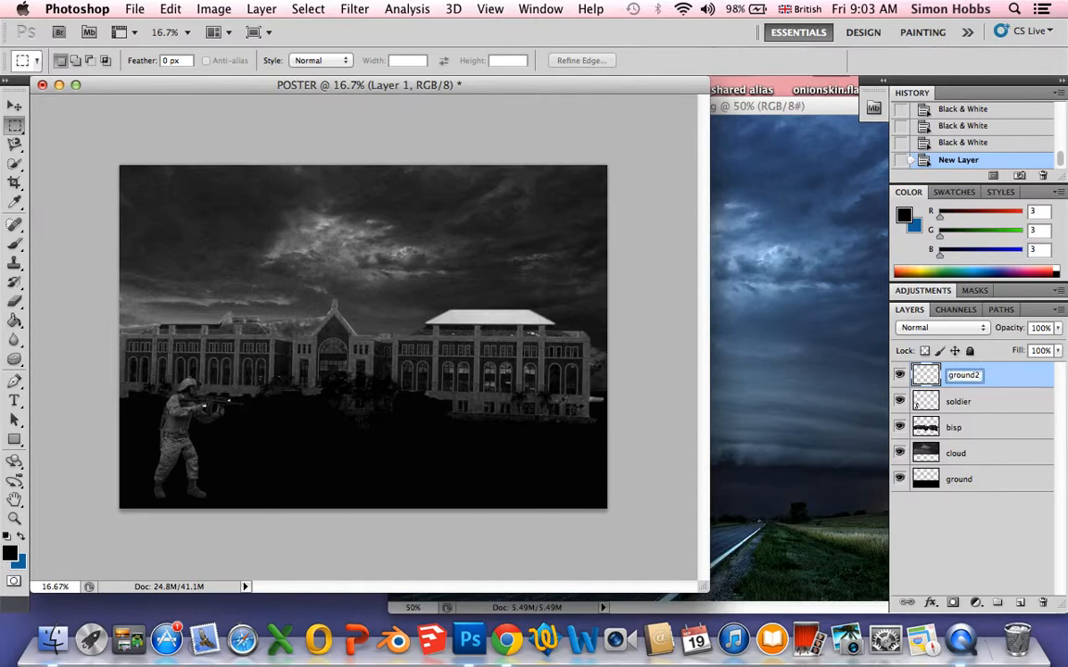
{"action": "key", "text": "Return"}
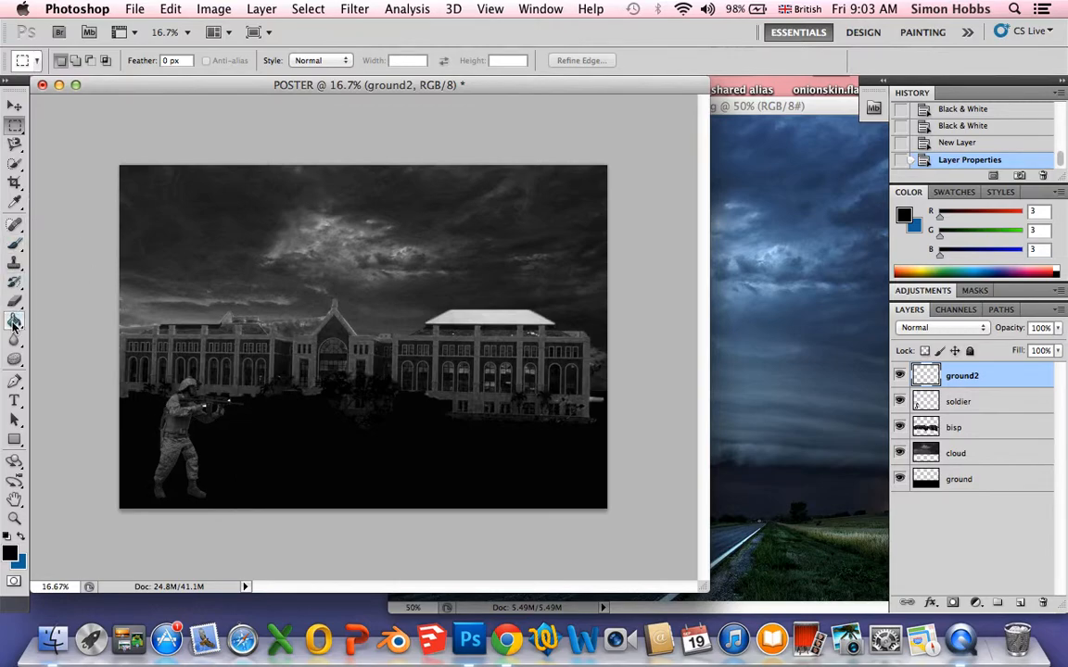
- Brush black lightly over the soldier's lower legs and feet on ground2, first at 30% brush opacity and again at 34%
{"action": "left_click", "coordinate": [14, 243]}
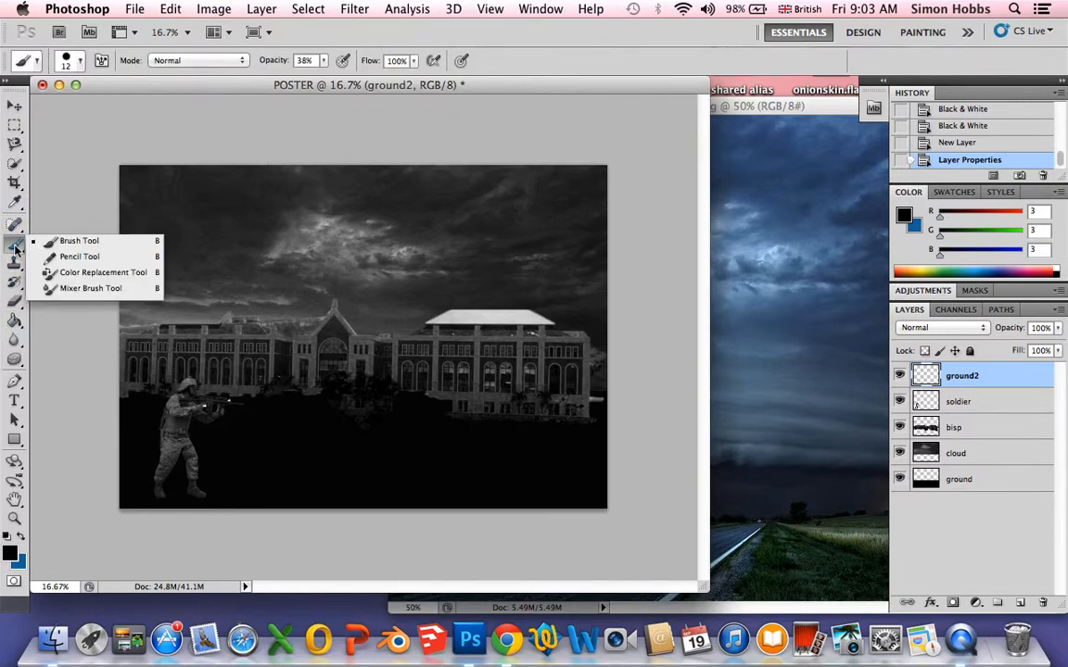
{"action": "left_click", "coordinate": [71, 238]}
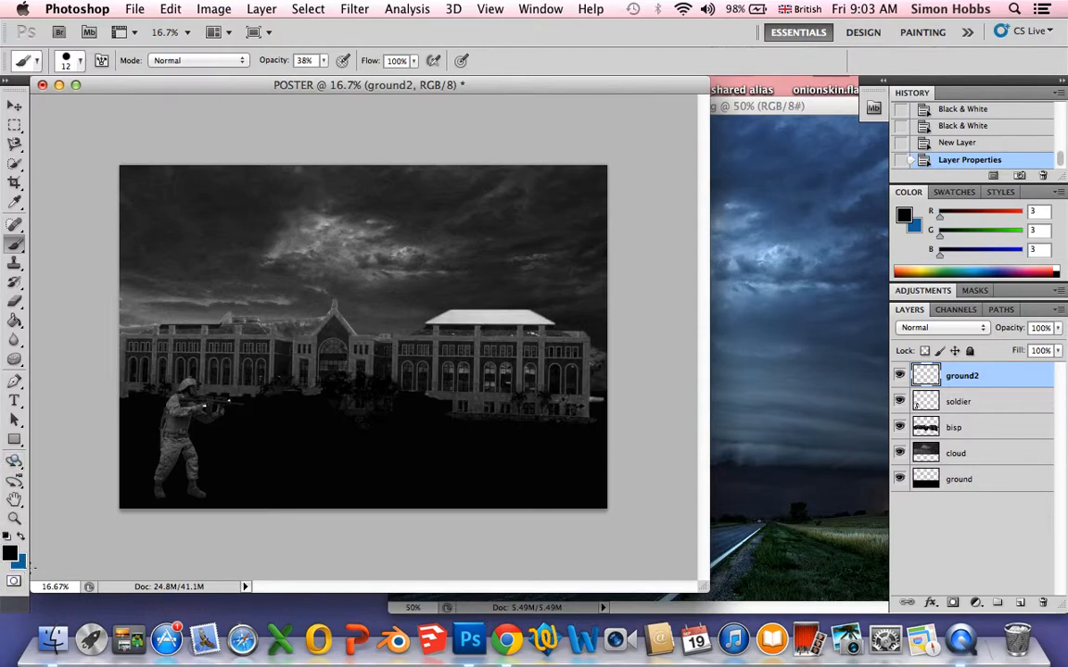
{"action": "left_click", "coordinate": [324, 61]}
{"action": "left_click_drag", "start_coordinate": [326, 77], "coordinate": [321, 89]}
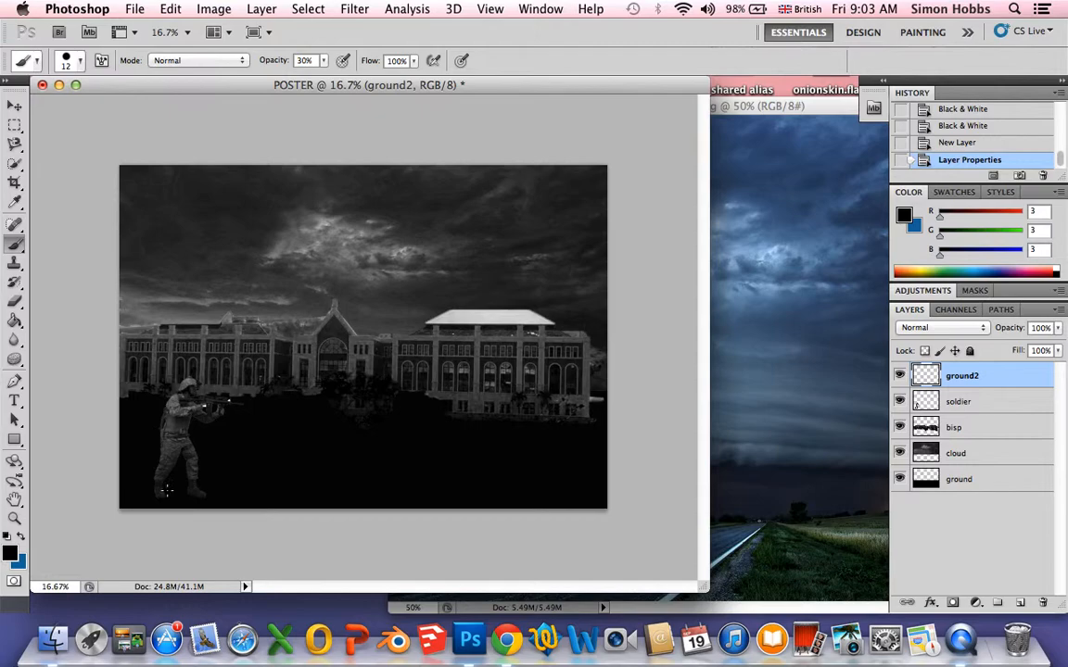
{"action": "left_click", "coordinate": [158, 464]}
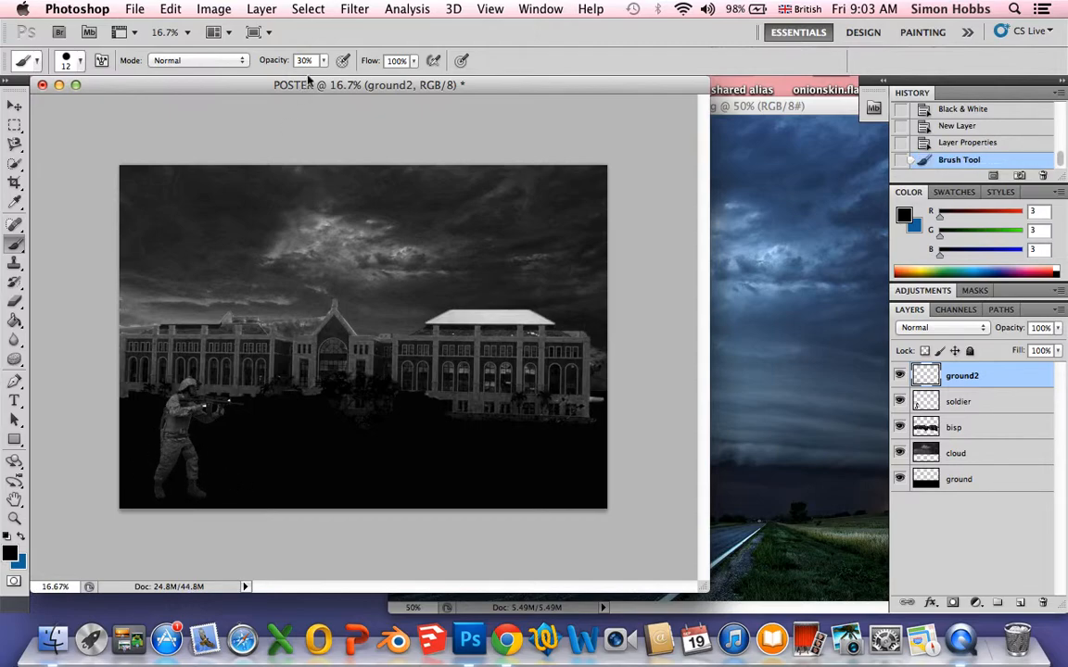
{"action": "left_click", "coordinate": [322, 61]}
{"action": "left_click_drag", "start_coordinate": [325, 77], "coordinate": [330, 77]}
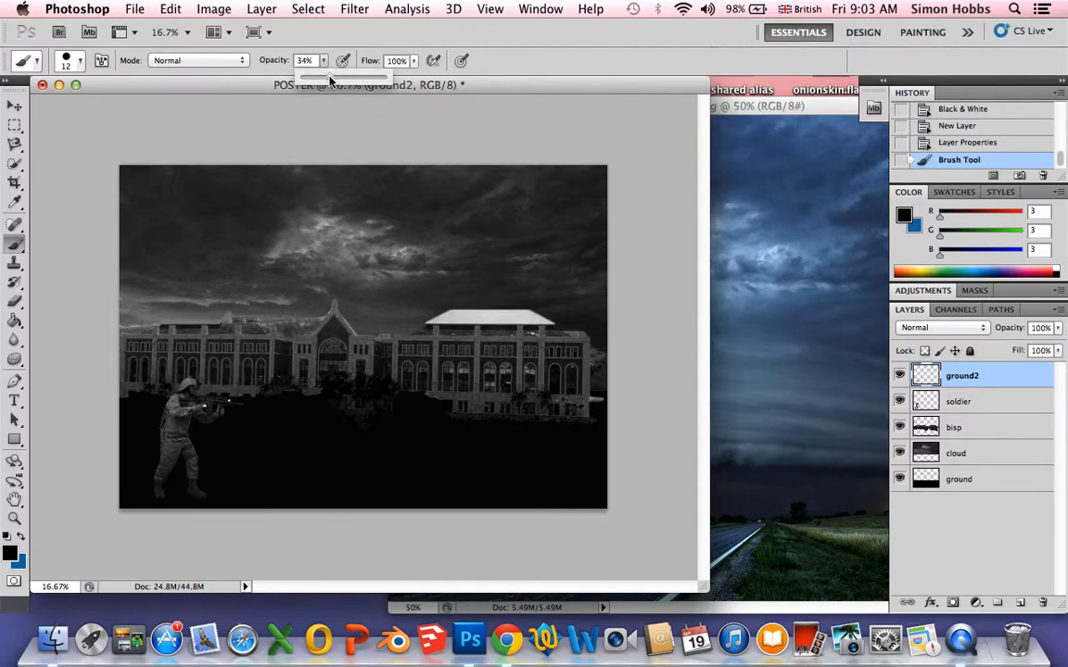
{"action": "left_click", "coordinate": [165, 489]}
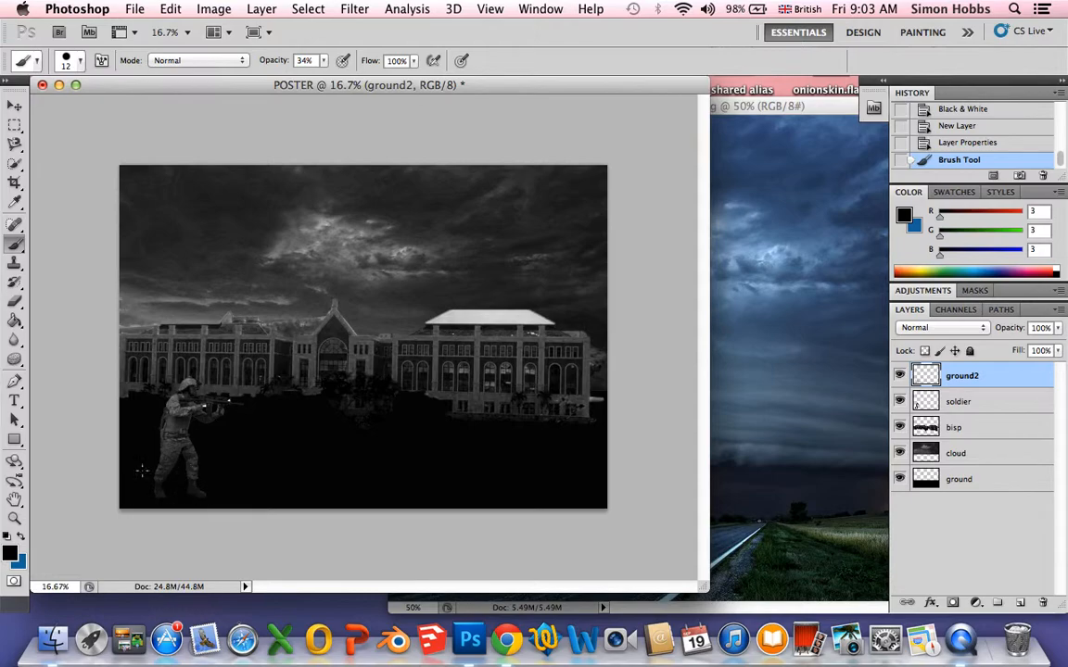
{"action": "left_click", "coordinate": [195, 461]}
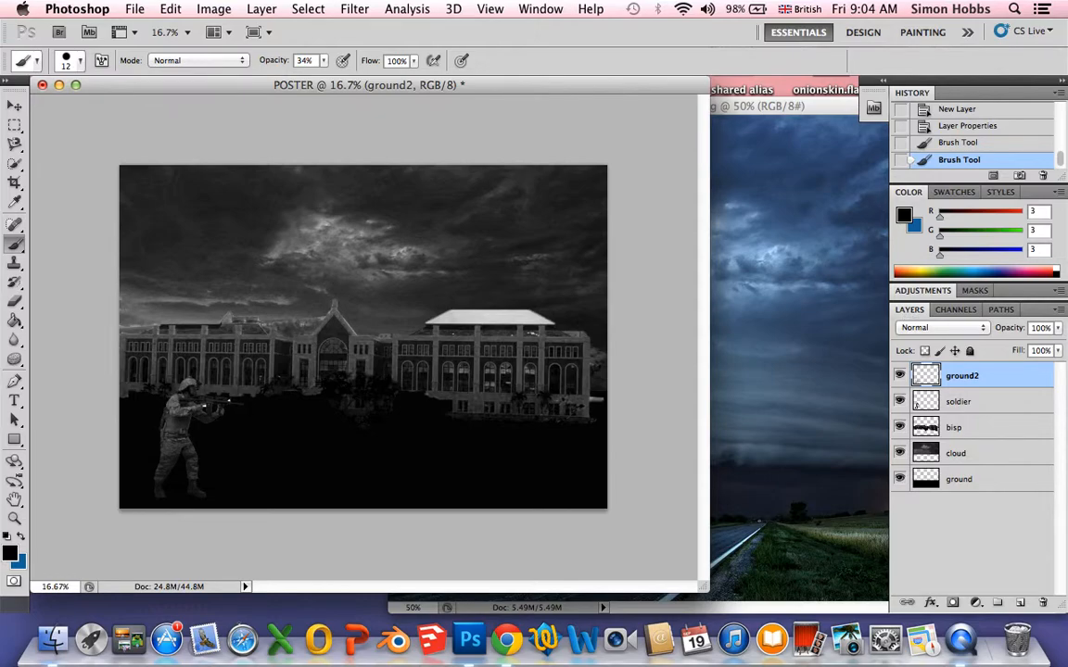
- Add another new layer above ground2 and name it rain
{"action": "left_click", "coordinate": [1021, 603]}
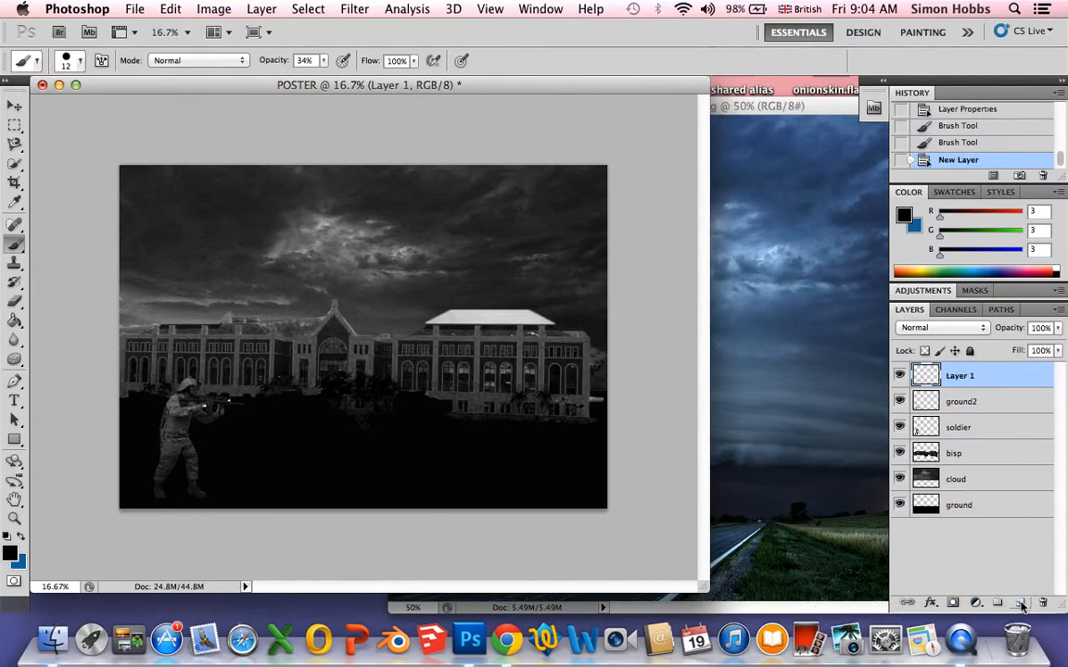
{"action": "double_click", "coordinate": [962, 375]}
{"action": "type", "text": "rain"}
- Set the foreground colour to near-white fbfbfb and fill the whole rain layer with it using the Paint Bucket
{"action": "left_click", "coordinate": [10, 553]}
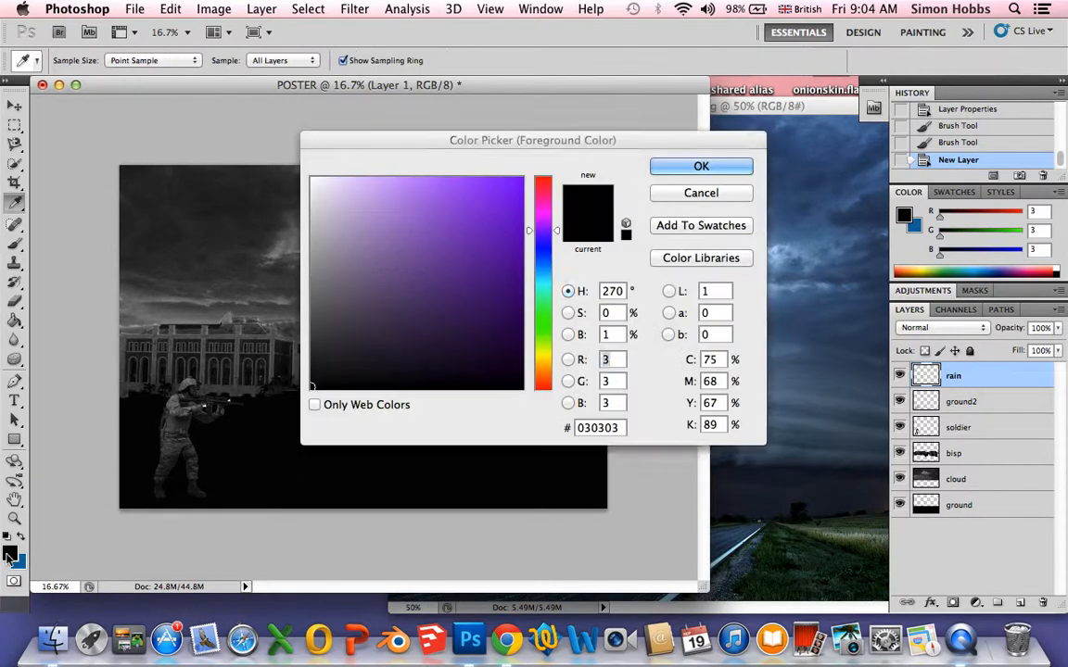
{"action": "mouse_move", "coordinate": [313, 387]}
{"action": "left_mouse_down"}
{"action": "mouse_move", "coordinate": [325, 339]}
{"action": "mouse_move", "coordinate": [312, 180]}
{"action": "left_mouse_up"}
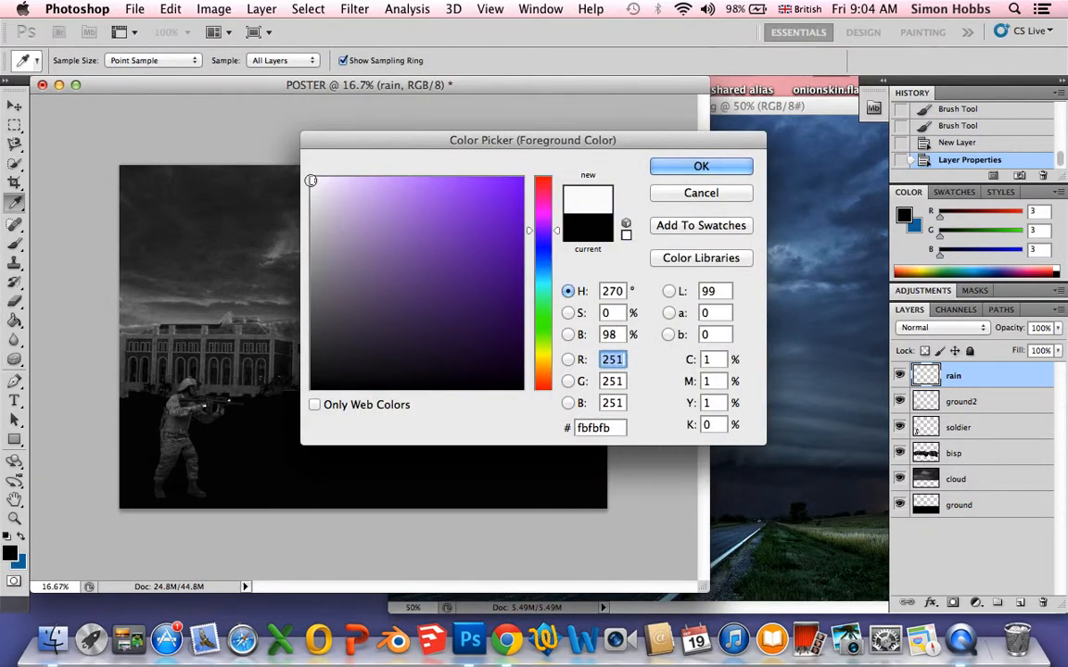
{"action": "left_click", "coordinate": [700, 166]}
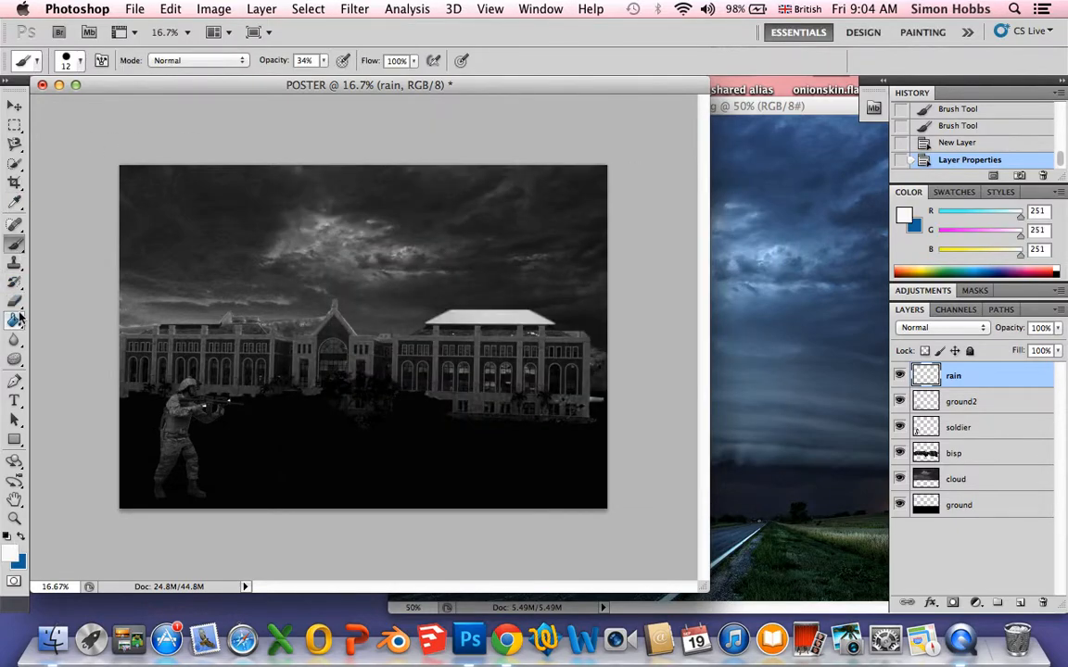
{"action": "key", "text": "g"}
{"action": "left_click", "coordinate": [166, 222]}
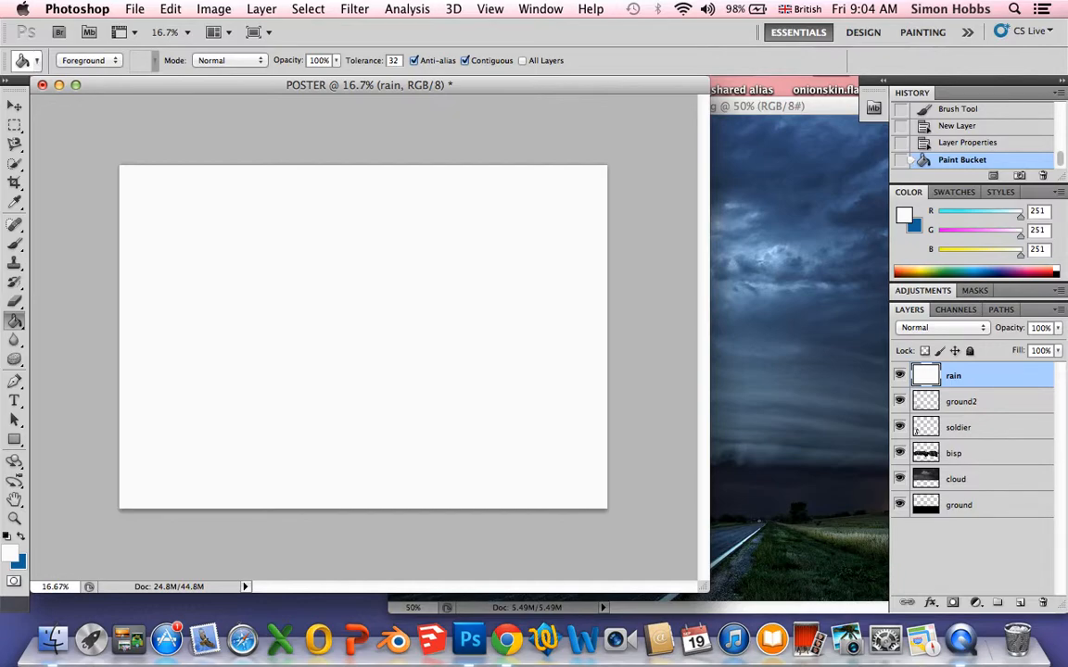
- Apply the Add Noise filter to the rain layer at 87.6% with Gaussian distribution and Monochromatic enabled
{"action": "left_click", "coordinate": [350, 9]}
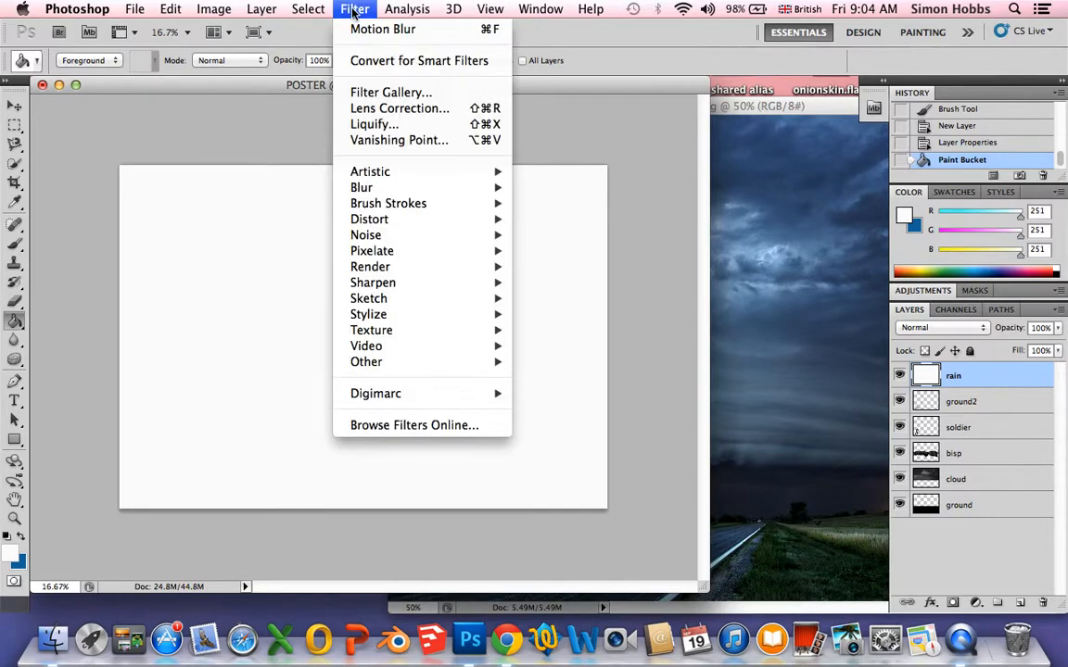
{"action": "mouse_move", "coordinate": [445, 235]}
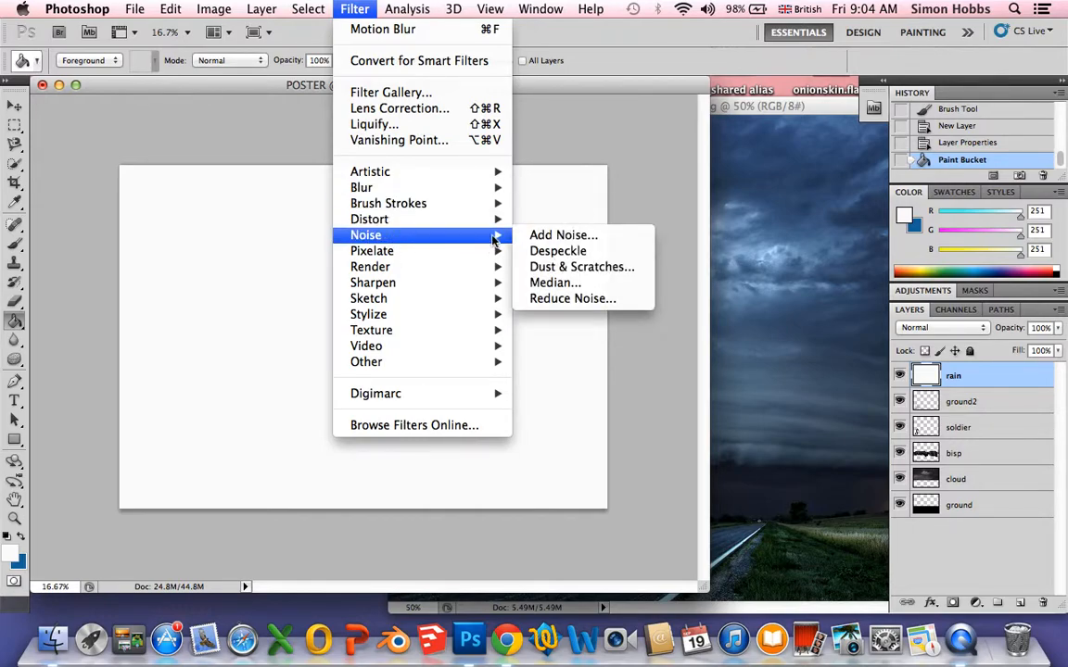
{"action": "left_click", "coordinate": [547, 237]}
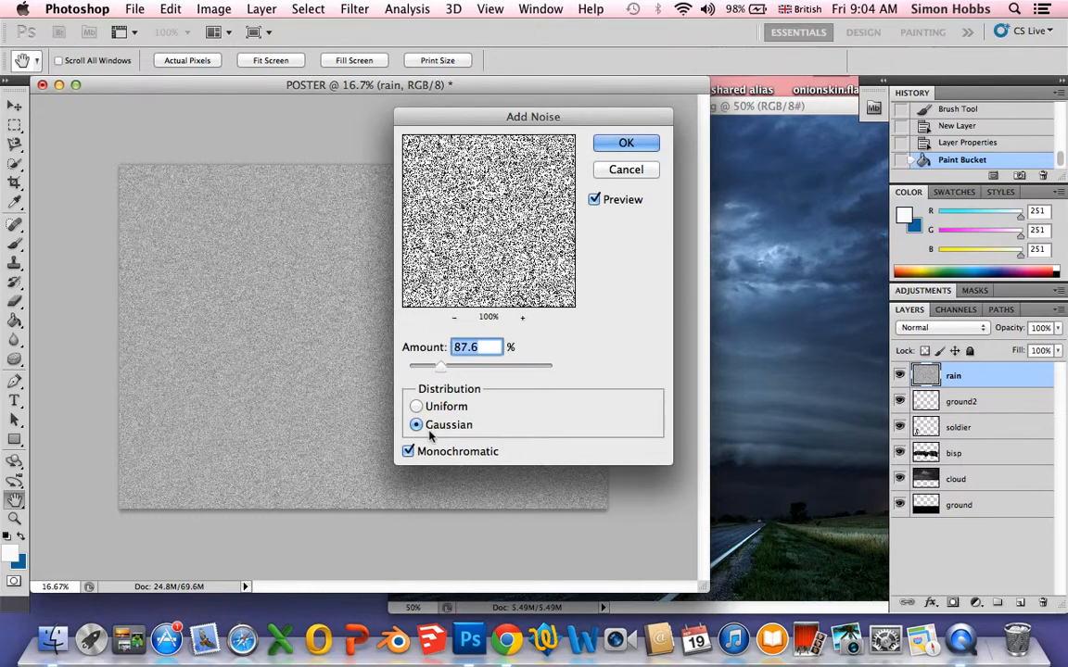
{"action": "left_click", "coordinate": [633, 145]}
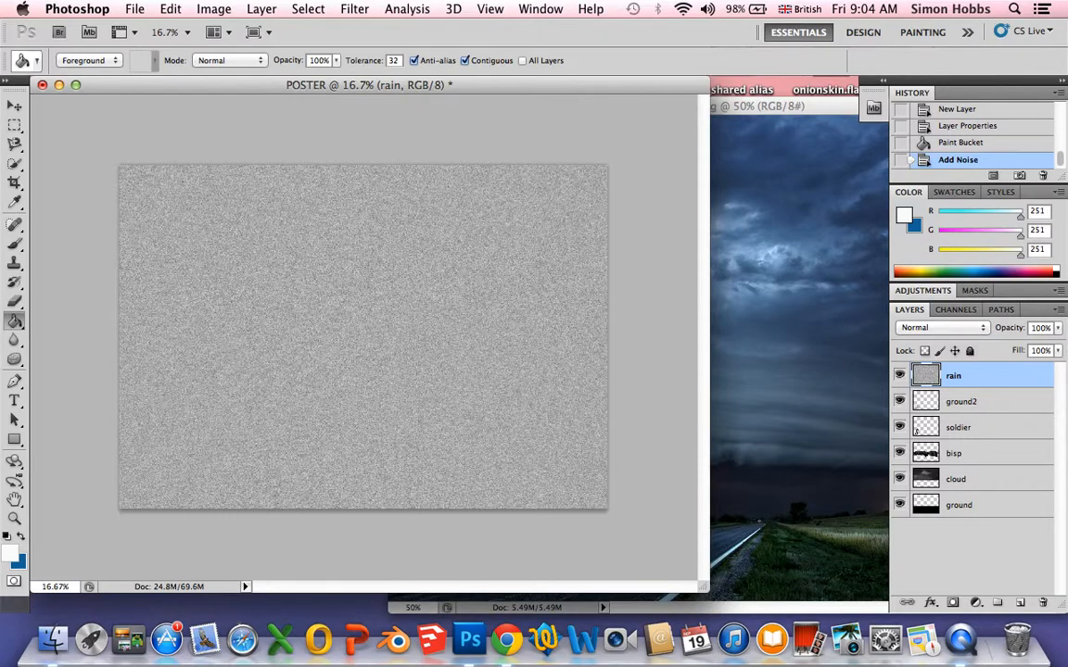
- Apply a Motion Blur to the rain layer with an angle of -63° and a distance of 24 pixels
{"action": "left_click", "coordinate": [353, 9]}
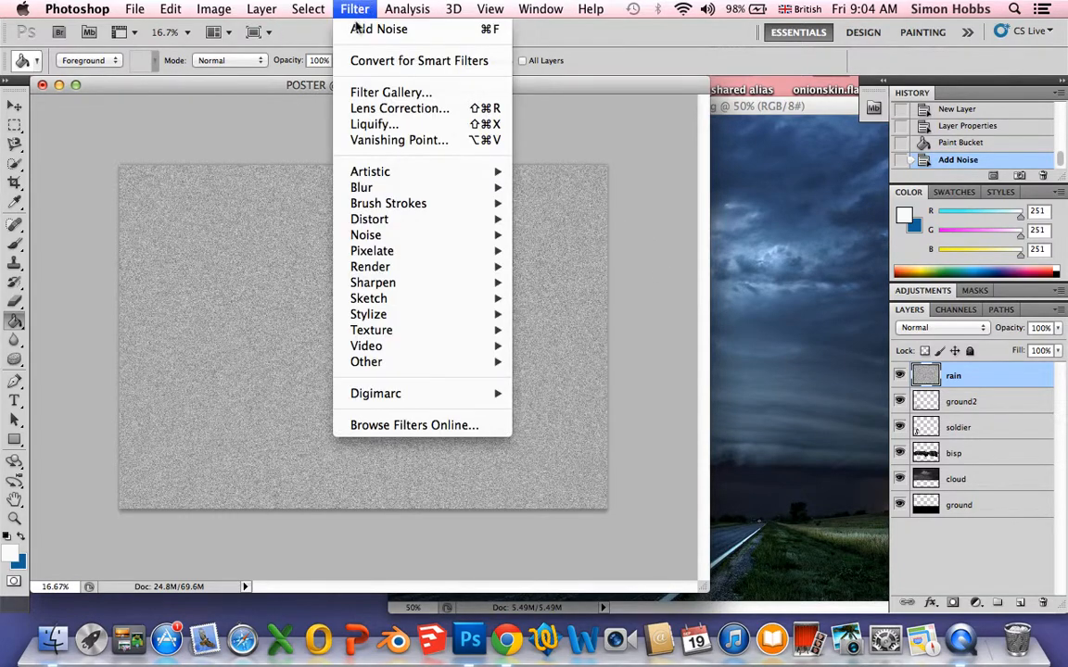
{"action": "mouse_move", "coordinate": [381, 186]}
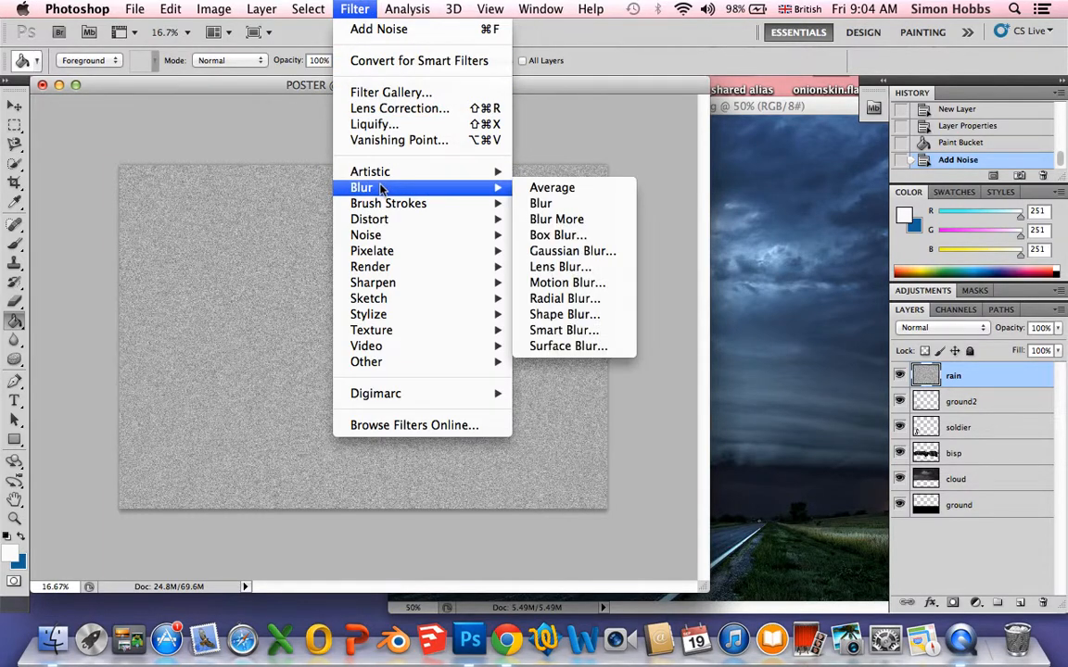
{"action": "left_click", "coordinate": [557, 283]}
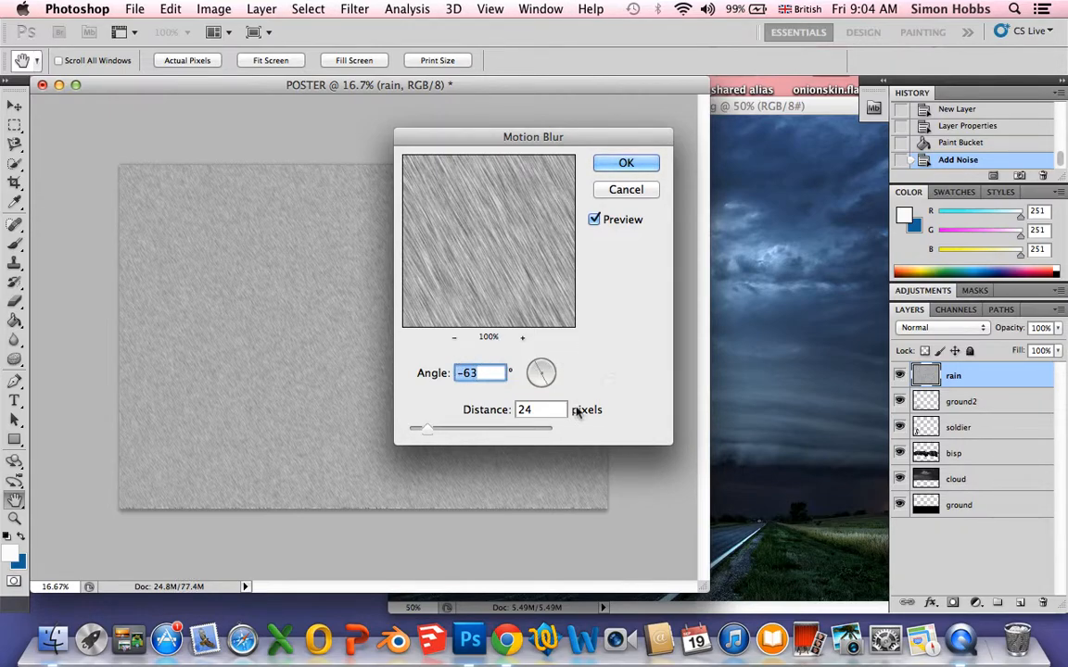
{"action": "left_click", "coordinate": [629, 170]}
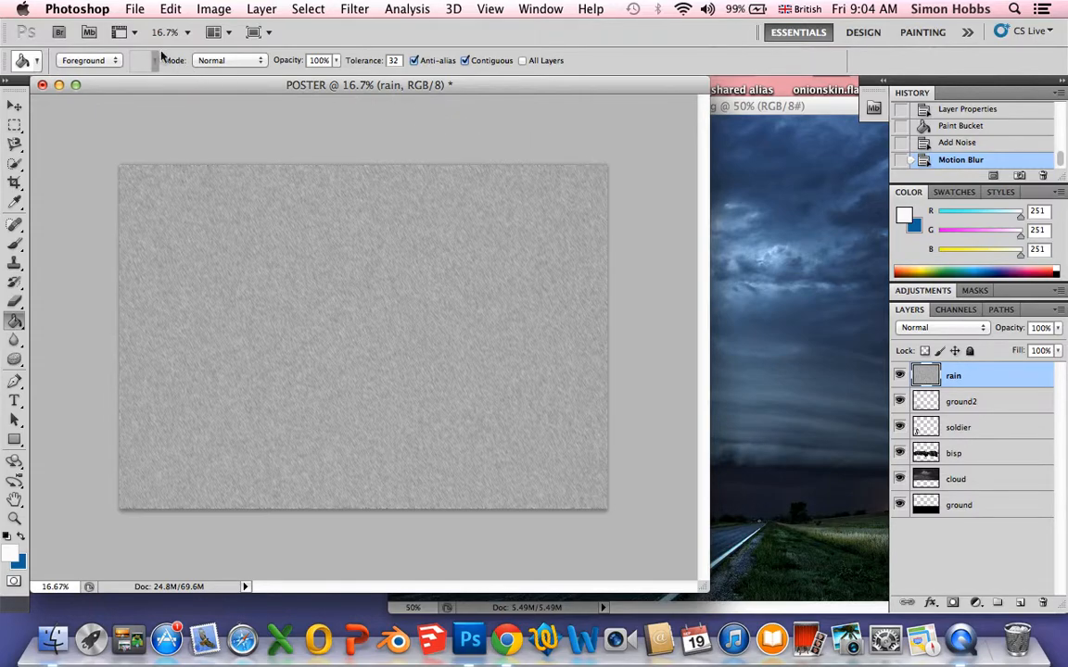
- Apply a Levels adjustment to the rain layer with the black input level set to 201
{"action": "left_click", "coordinate": [214, 11]}
{"action": "mouse_move", "coordinate": [231, 69]}
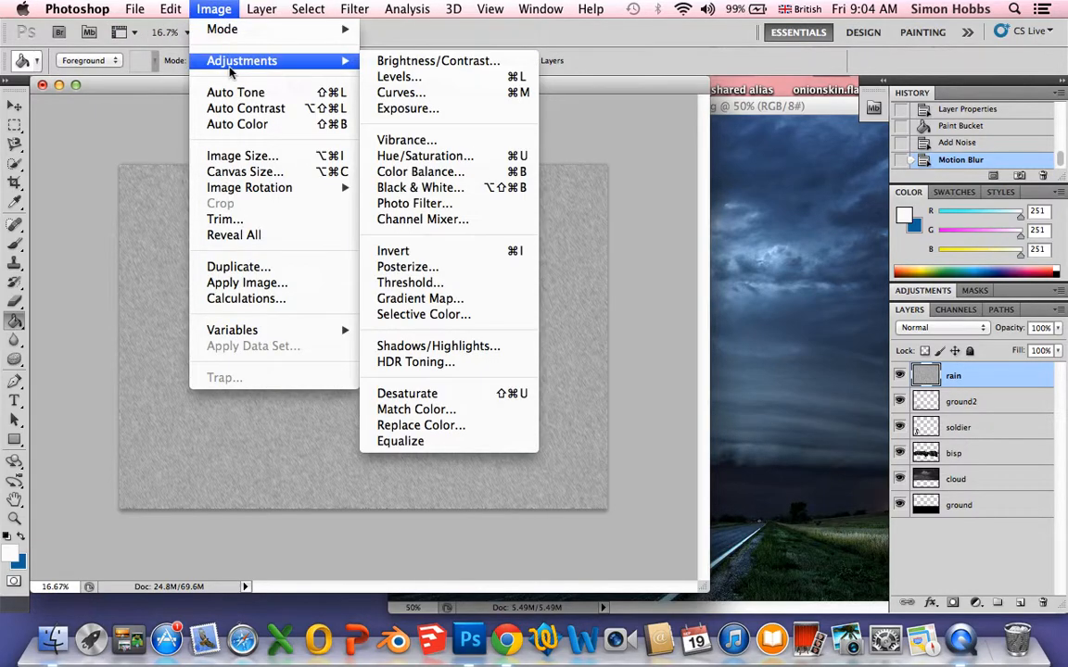
{"action": "left_click", "coordinate": [417, 76]}
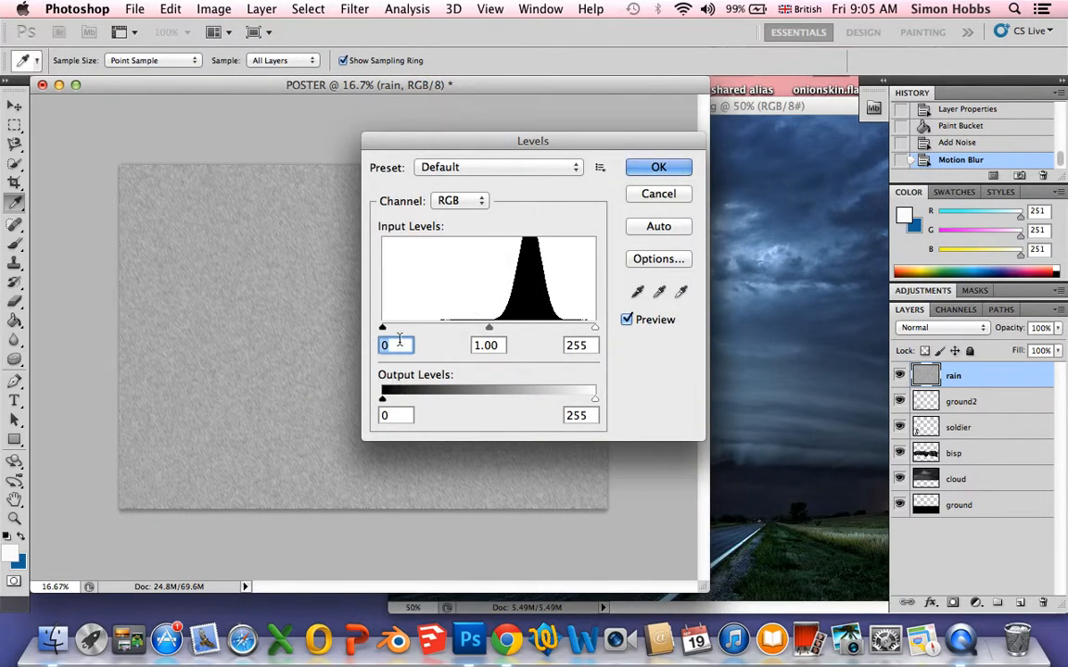
{"action": "type", "text": "201"}
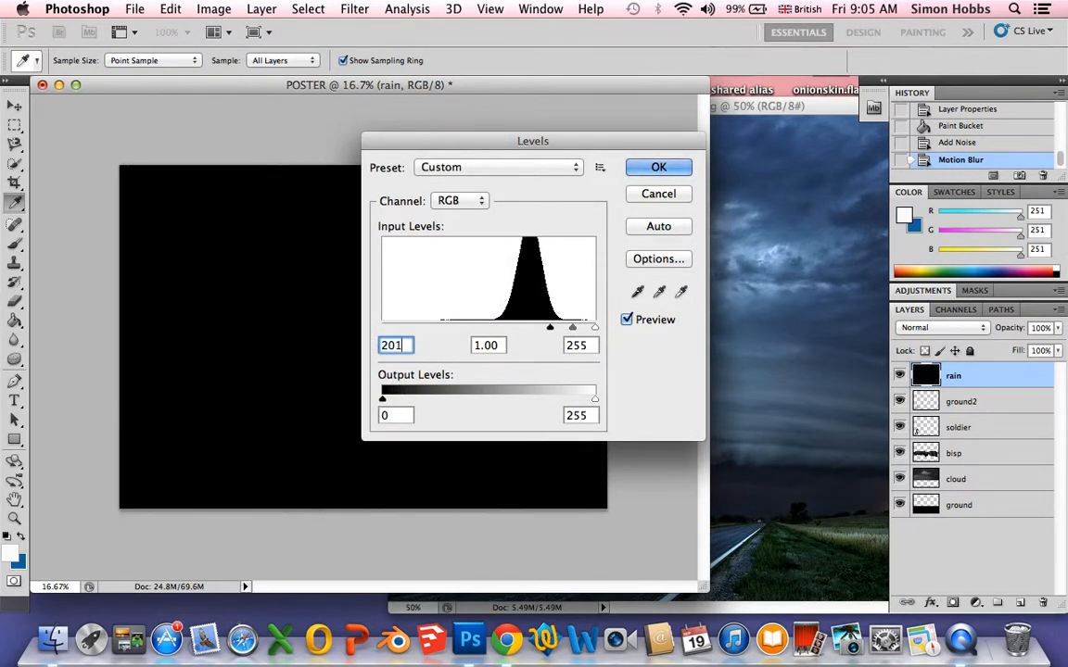
{"action": "left_click", "coordinate": [484, 344]}
{"action": "left_click", "coordinate": [581, 345]}
{"action": "left_click", "coordinate": [639, 166]}
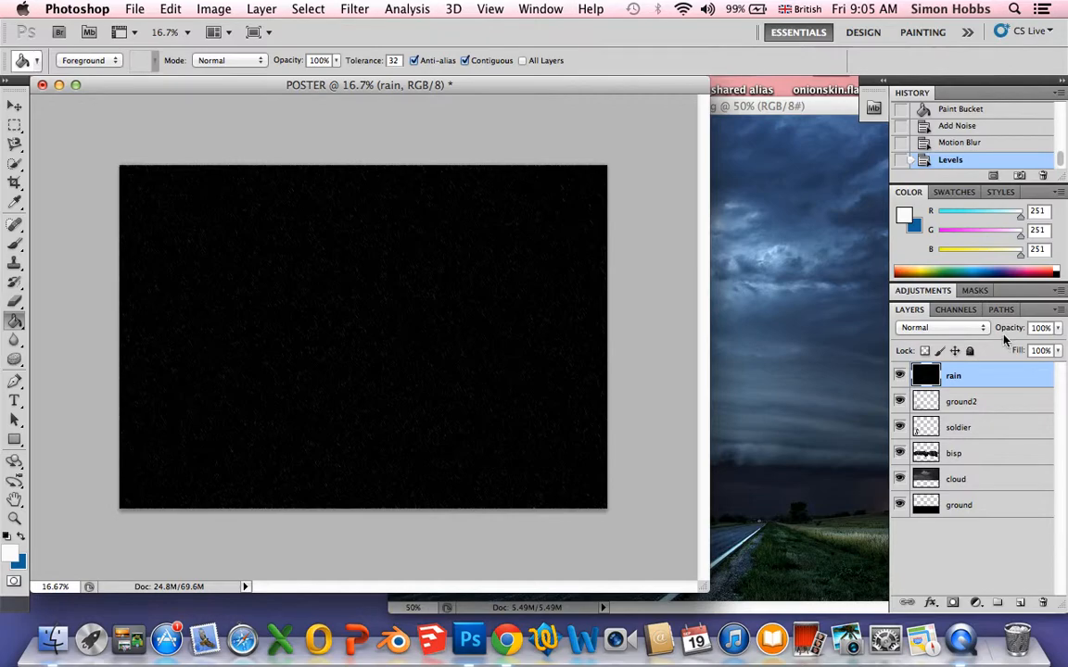
- Change the rain layer's blending mode to Screen
{"action": "left_click", "coordinate": [970, 330]}
{"action": "left_click", "coordinate": [957, 434]}
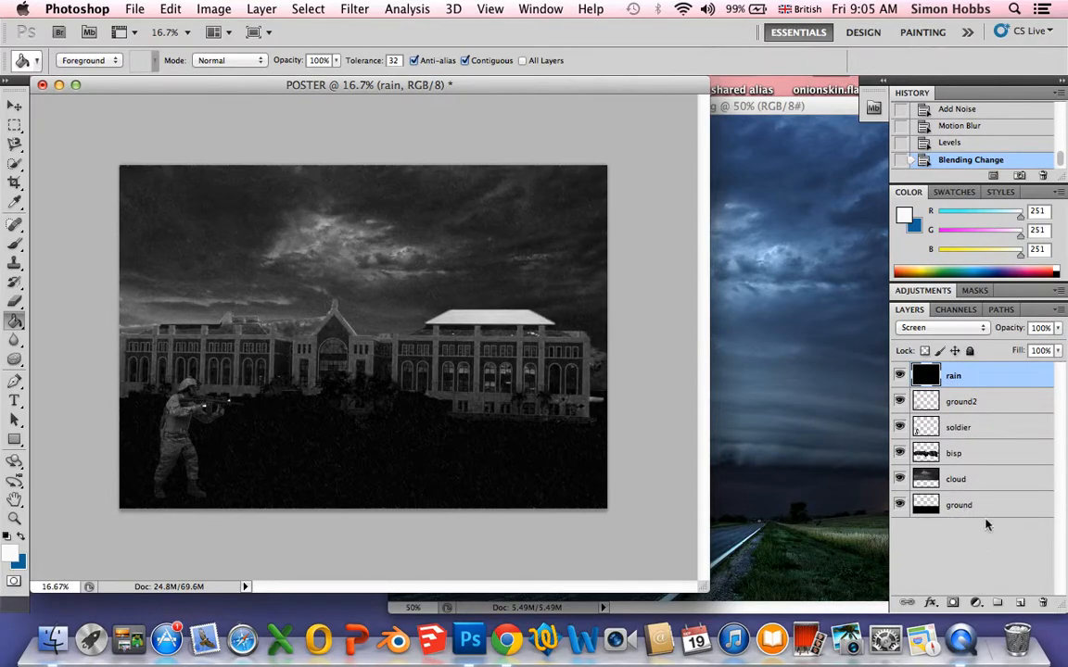
{"action": "right_click", "coordinate": [964, 633]}
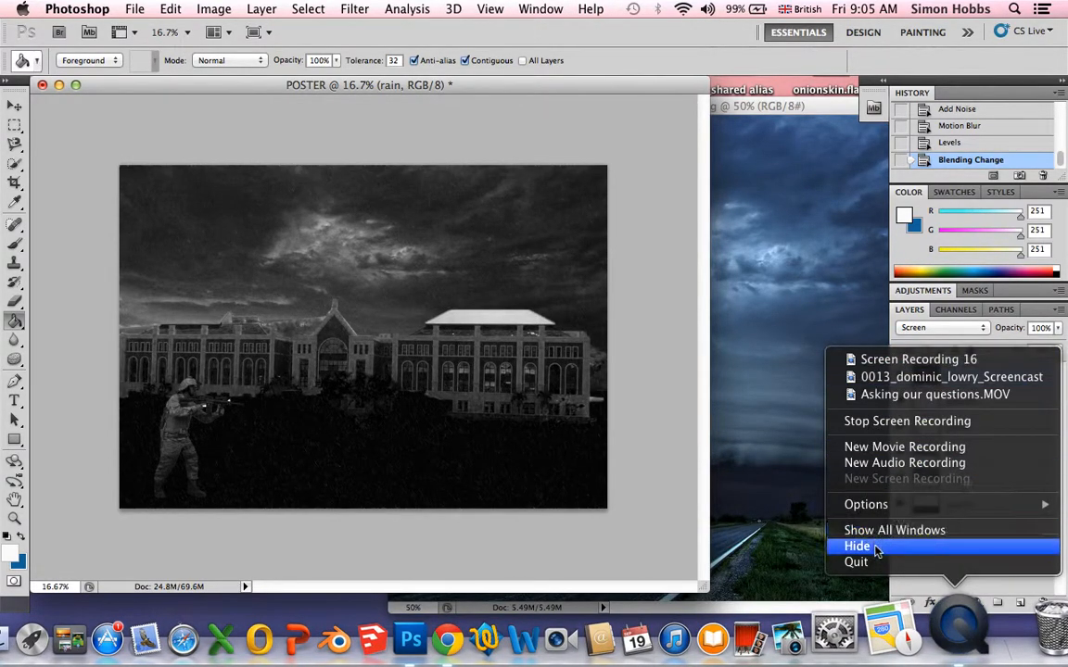